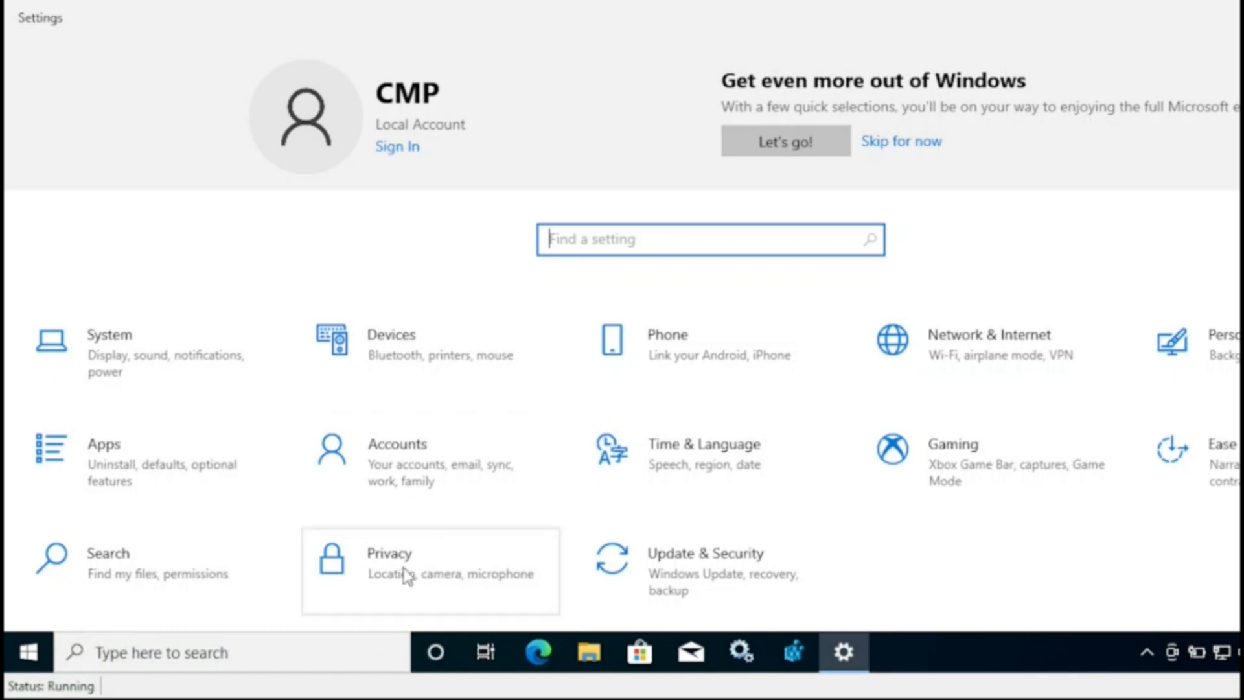
# Open the Diagnostics & feedback privacy settings to examine the diagnostic data options
pyautogui.click(403, 575)
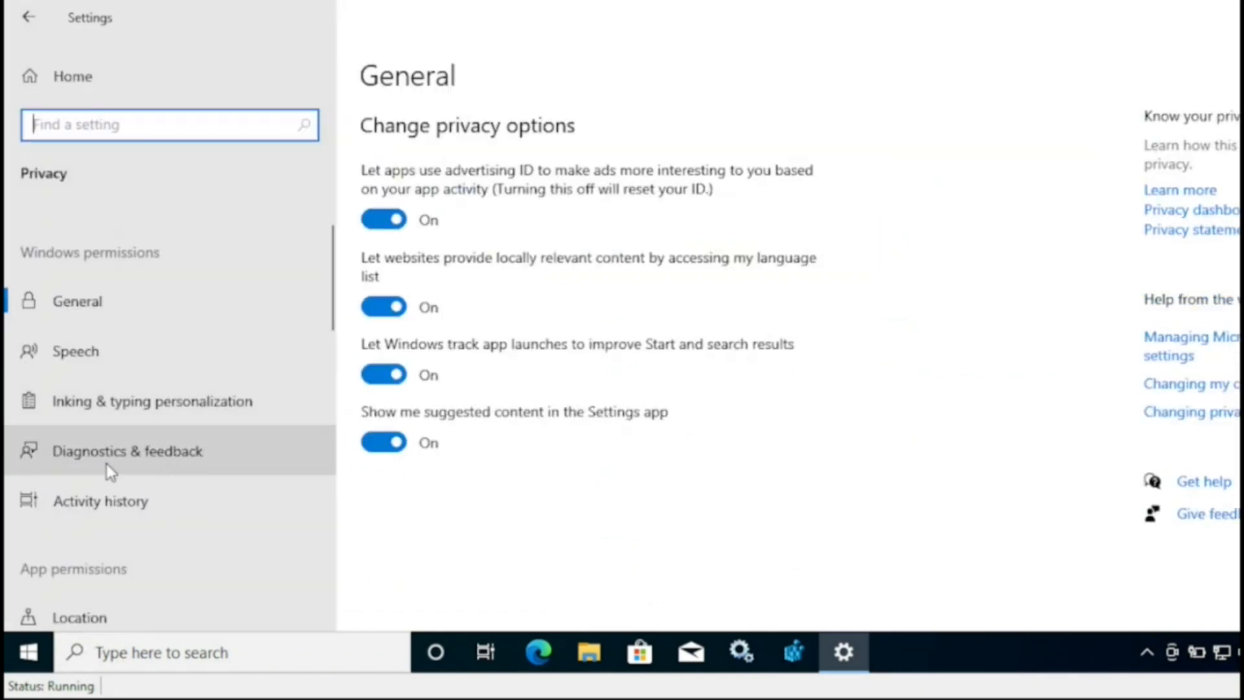
pyautogui.click(145, 461)
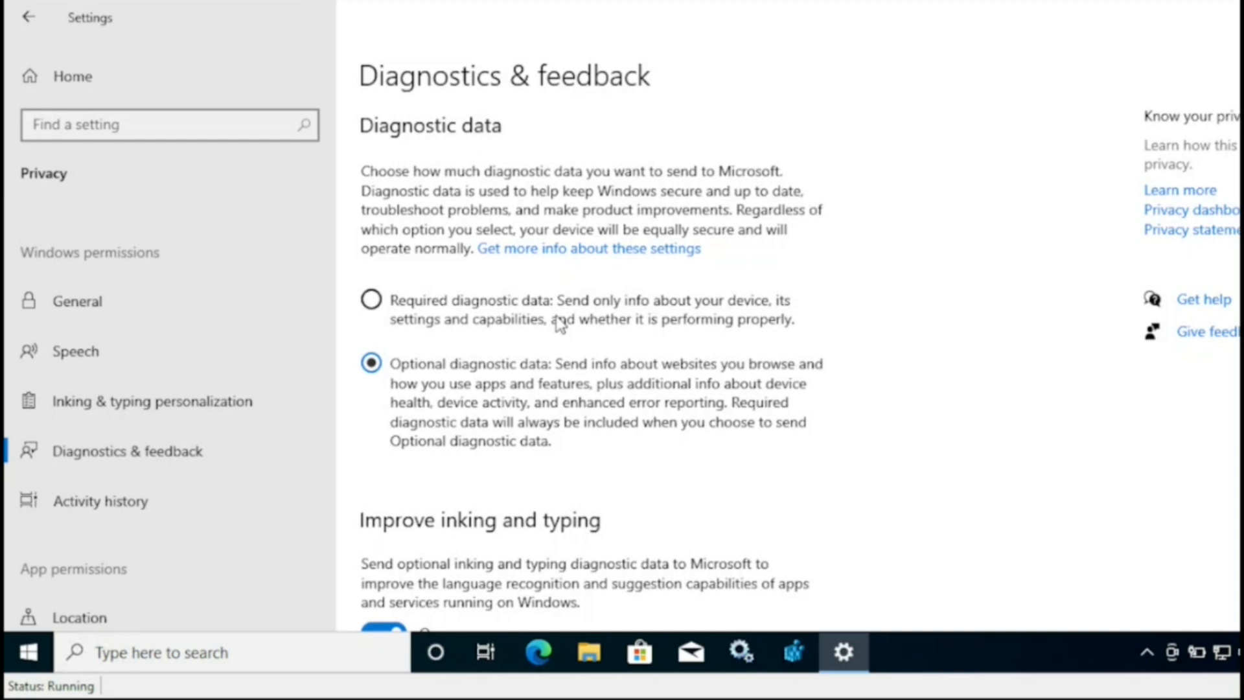
# Switch to Microsoft Edge and open the device configuration profiles in the Microsoft Endpoint Manager admin center
pyautogui.click(538, 651)
pyautogui.click(254, 90)
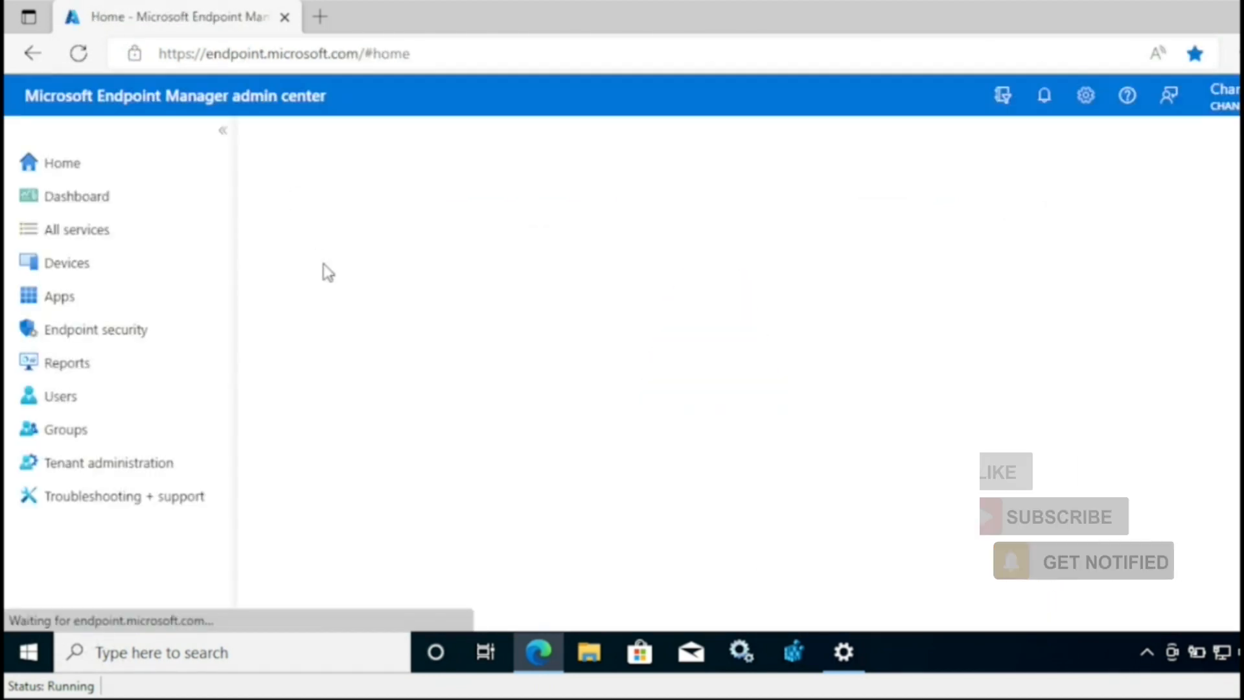
pyautogui.click(79, 275)
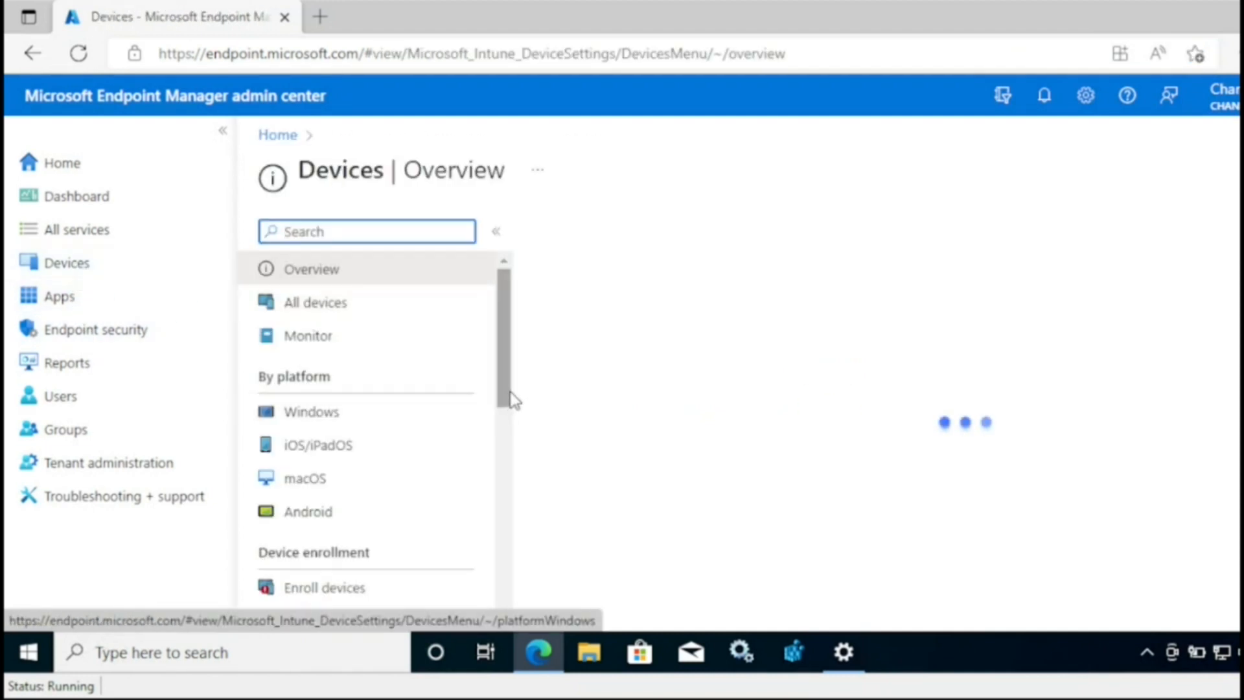
pyautogui.scroll(-1, 510, 421)
pyautogui.scroll(-3, 508, 473)
pyautogui.click(380, 555)
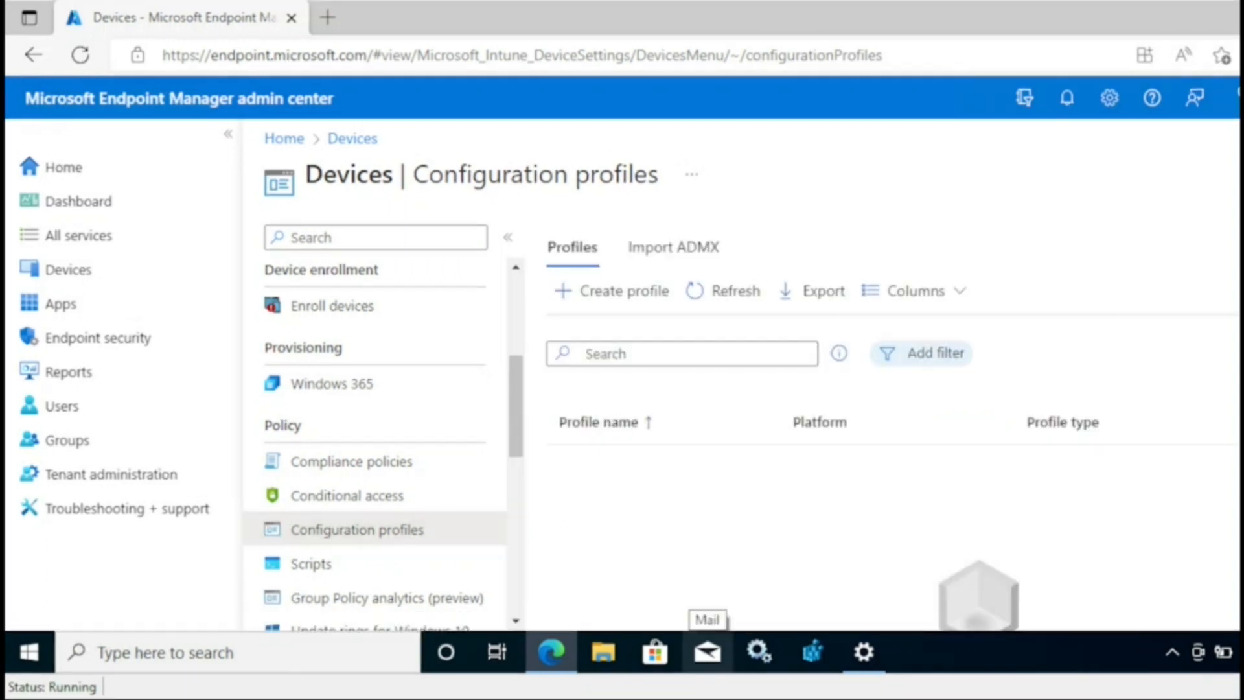
# Start a Windows 10 and later configuration profile from the Device restrictions template and name it "Dignostic Data"
pyautogui.click(625, 299)
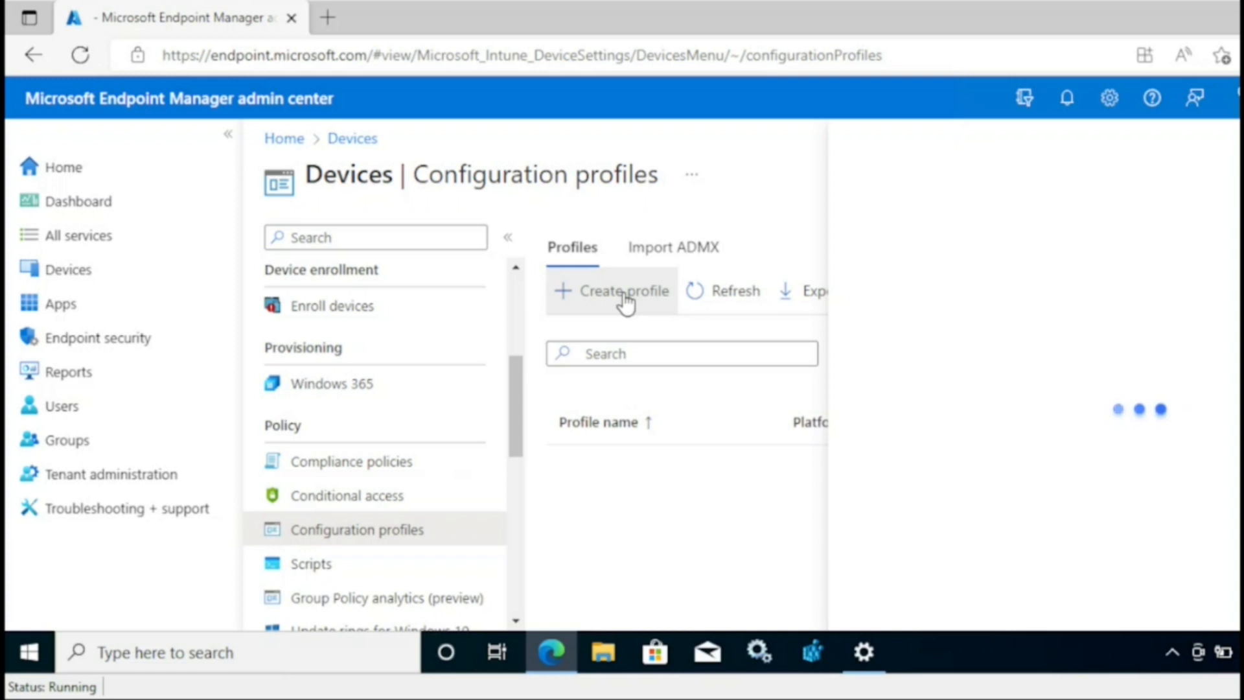
pyautogui.click(957, 253)
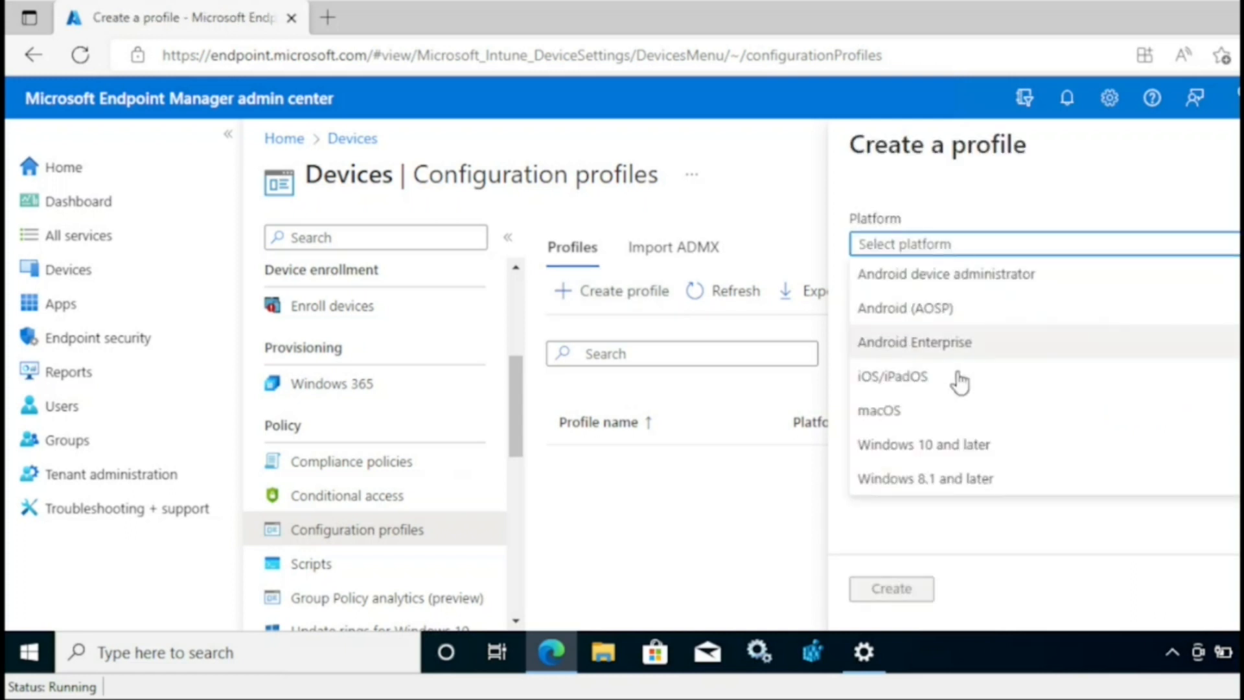
pyautogui.click(923, 442)
pyautogui.click(941, 309)
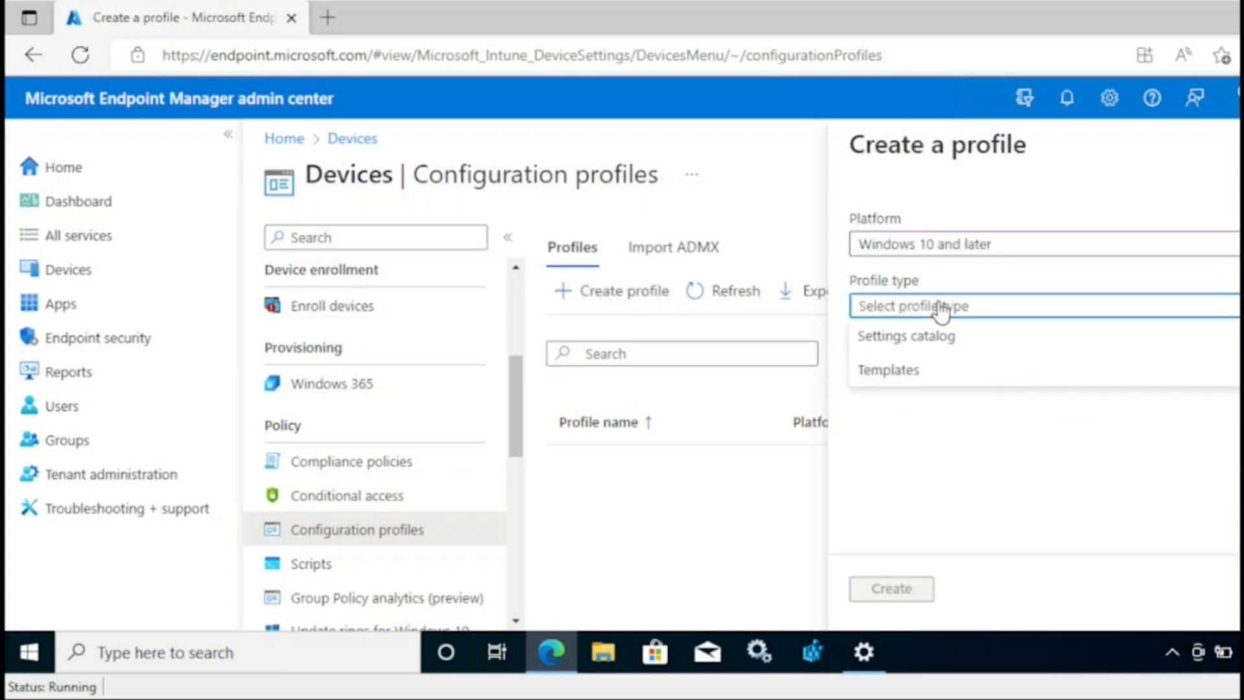
pyautogui.click(910, 372)
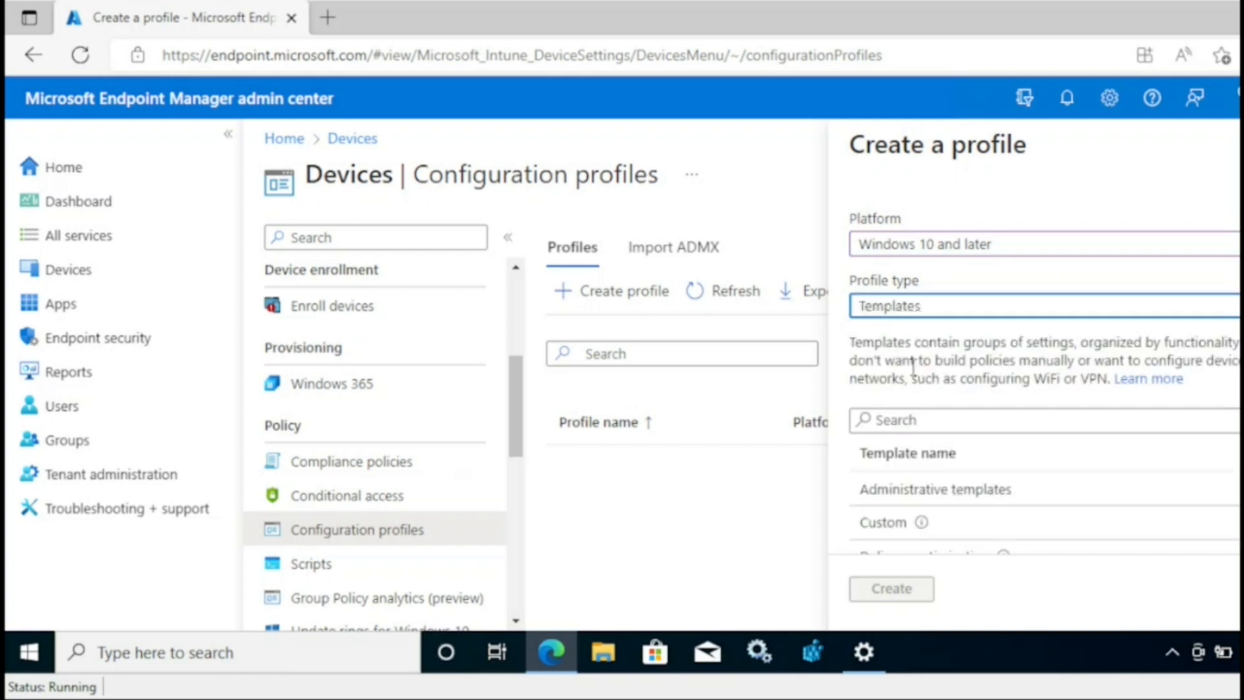
pyautogui.scroll(-5, 1044, 367)
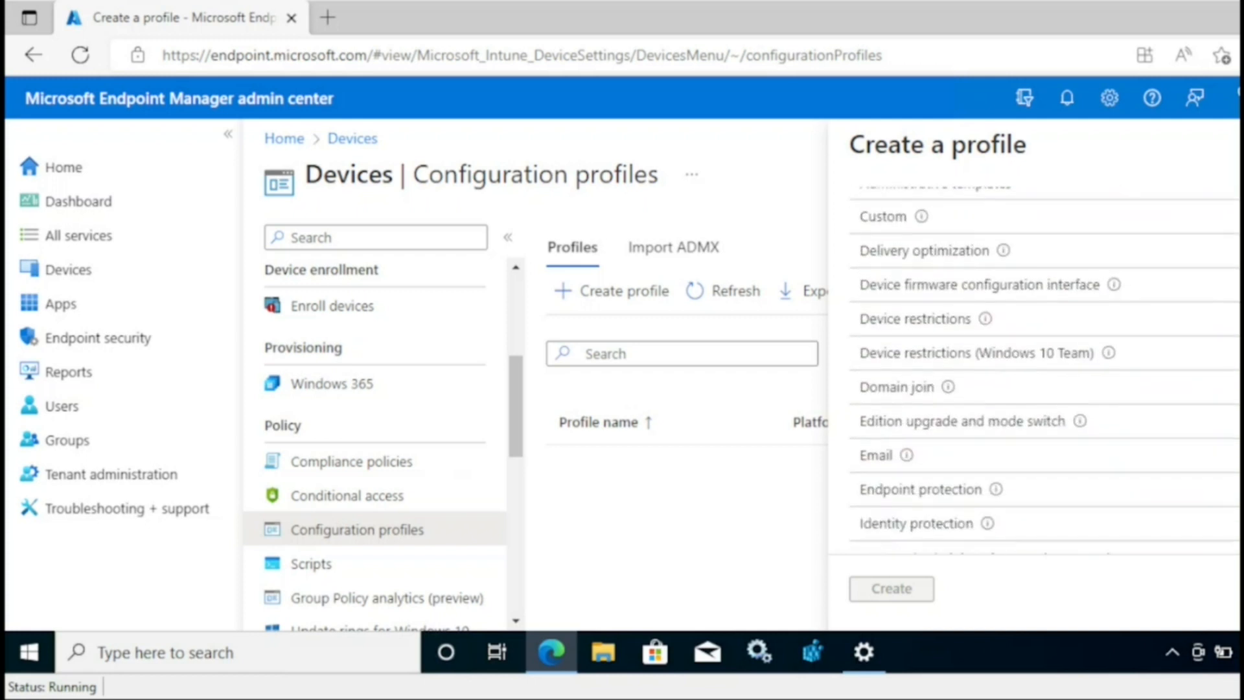
pyautogui.click(942, 330)
pyautogui.click(919, 589)
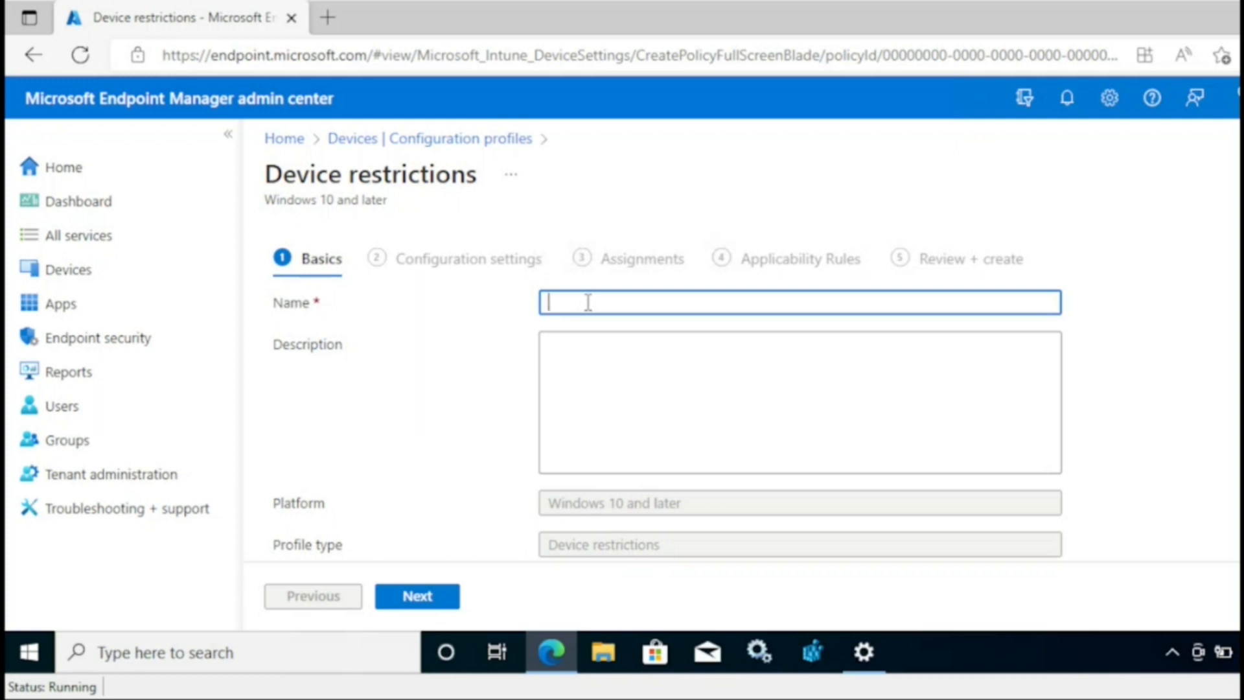
pyautogui.write('Dignostic Data')
pyautogui.click(424, 596)
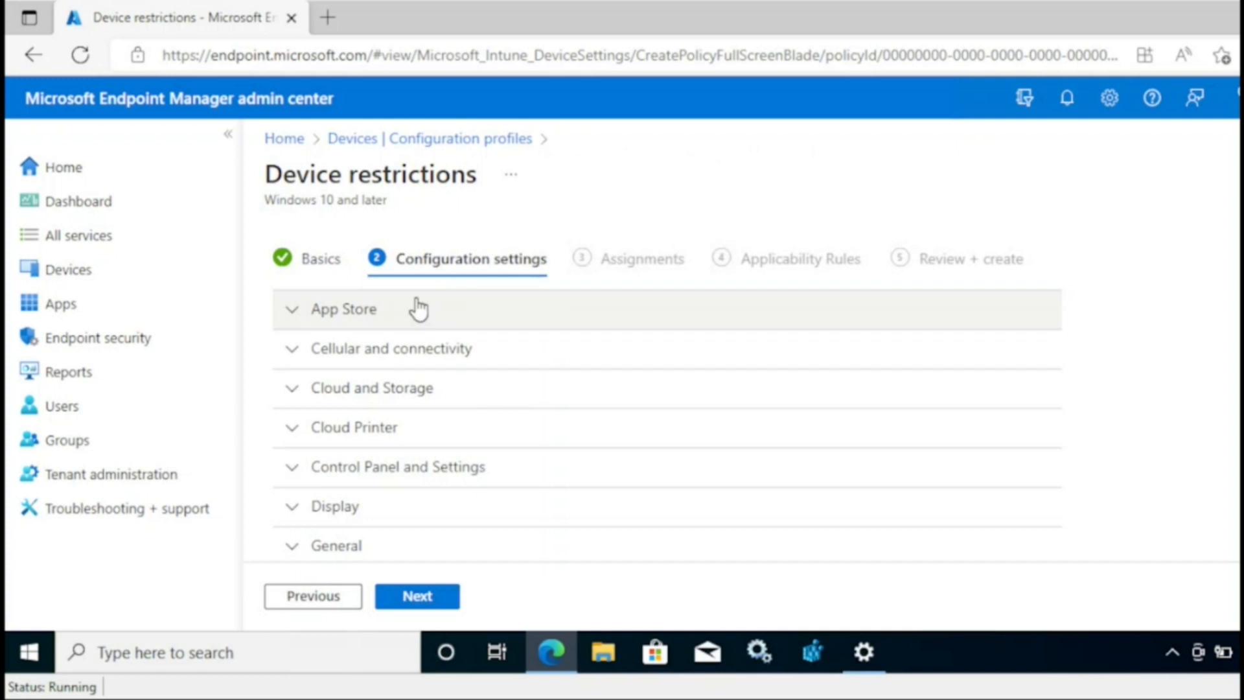
# Set Share usage data to Required in the profile's Reporting and Telemetry settings and continue to the assignments
pyautogui.scroll(-5, 667, 388)
pyautogui.scroll(-4, 356, 415)
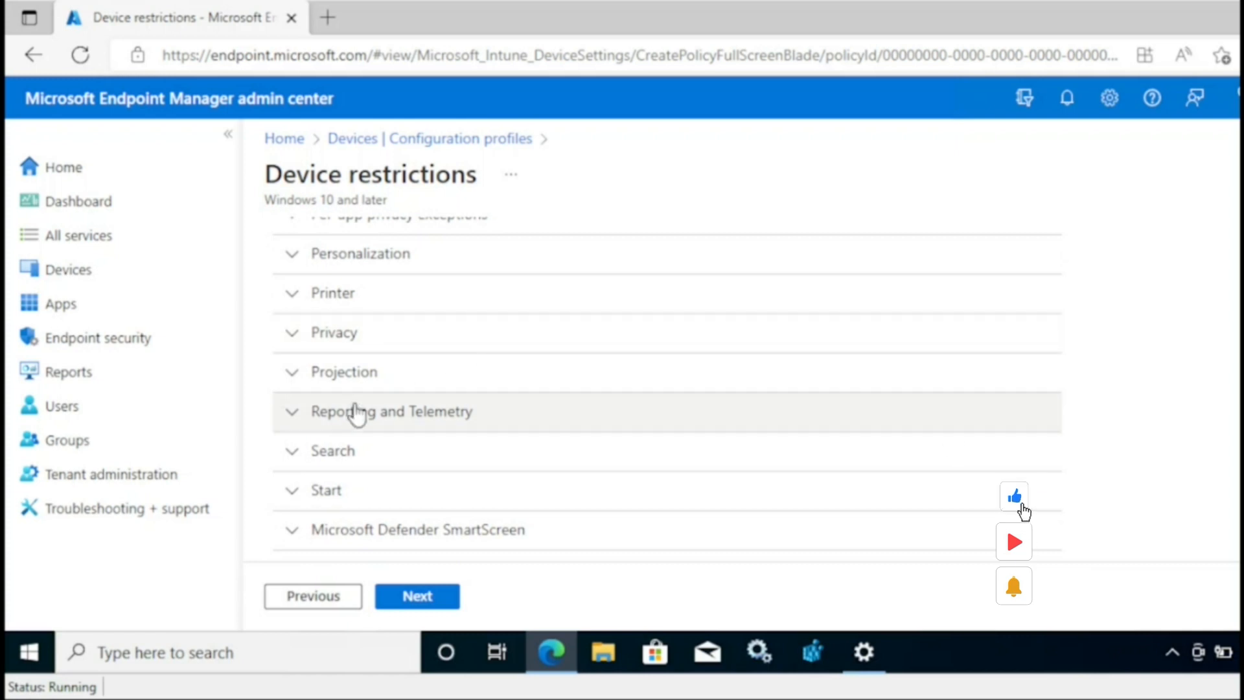
pyautogui.click(298, 417)
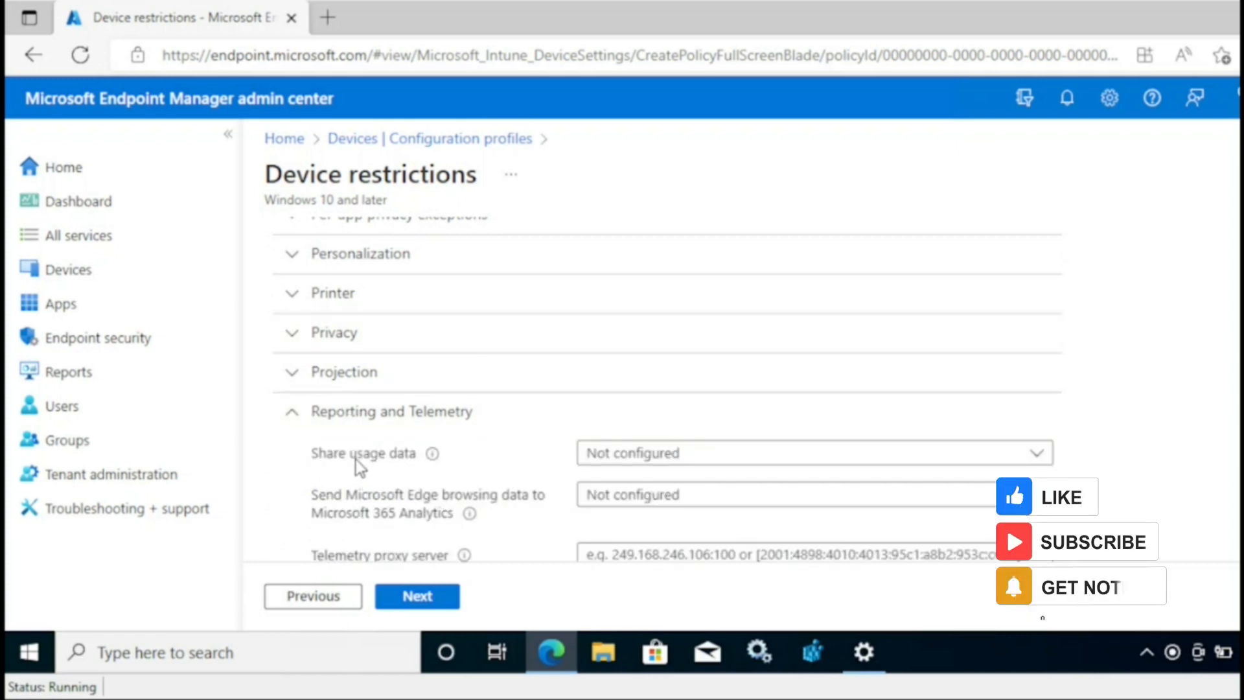
pyautogui.click(653, 456)
pyautogui.click(613, 359)
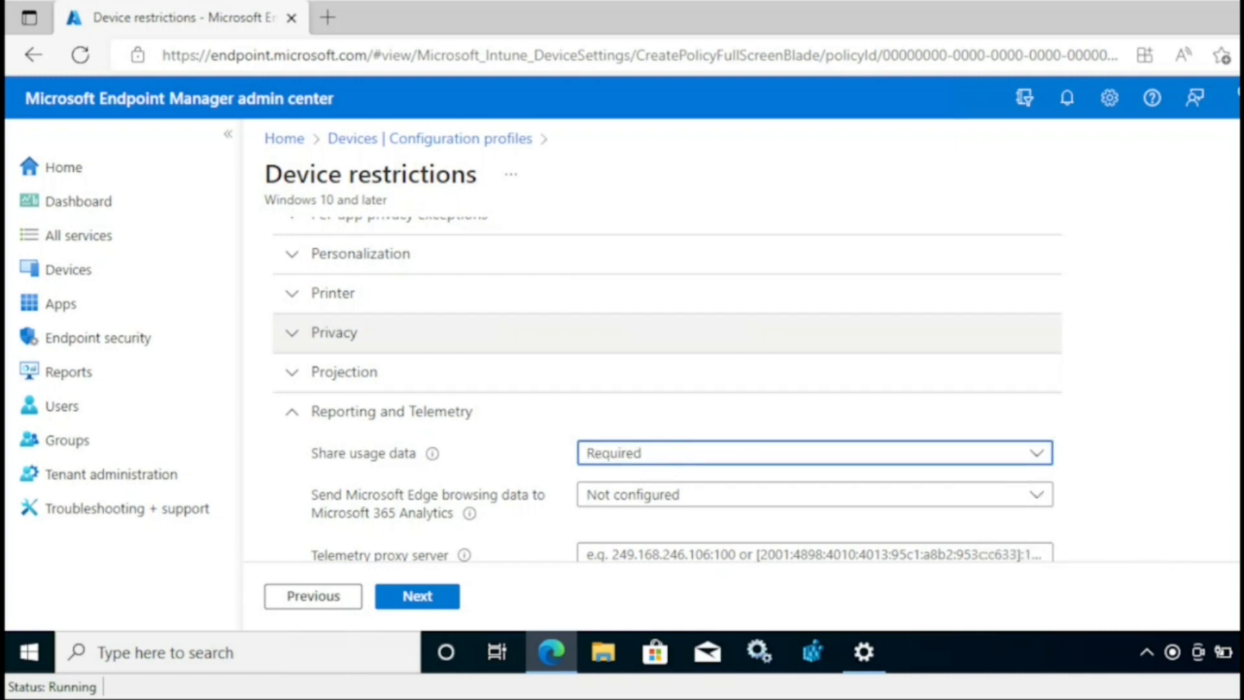
pyautogui.scroll(-4, 617, 363)
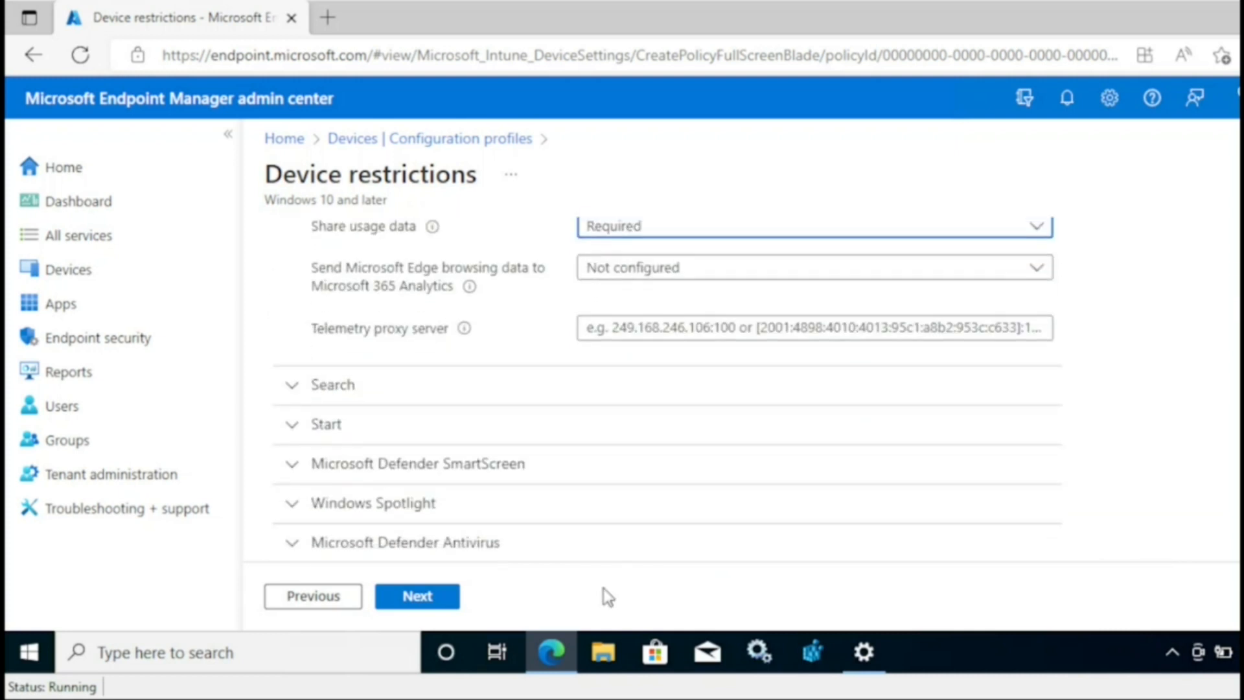
pyautogui.click(448, 604)
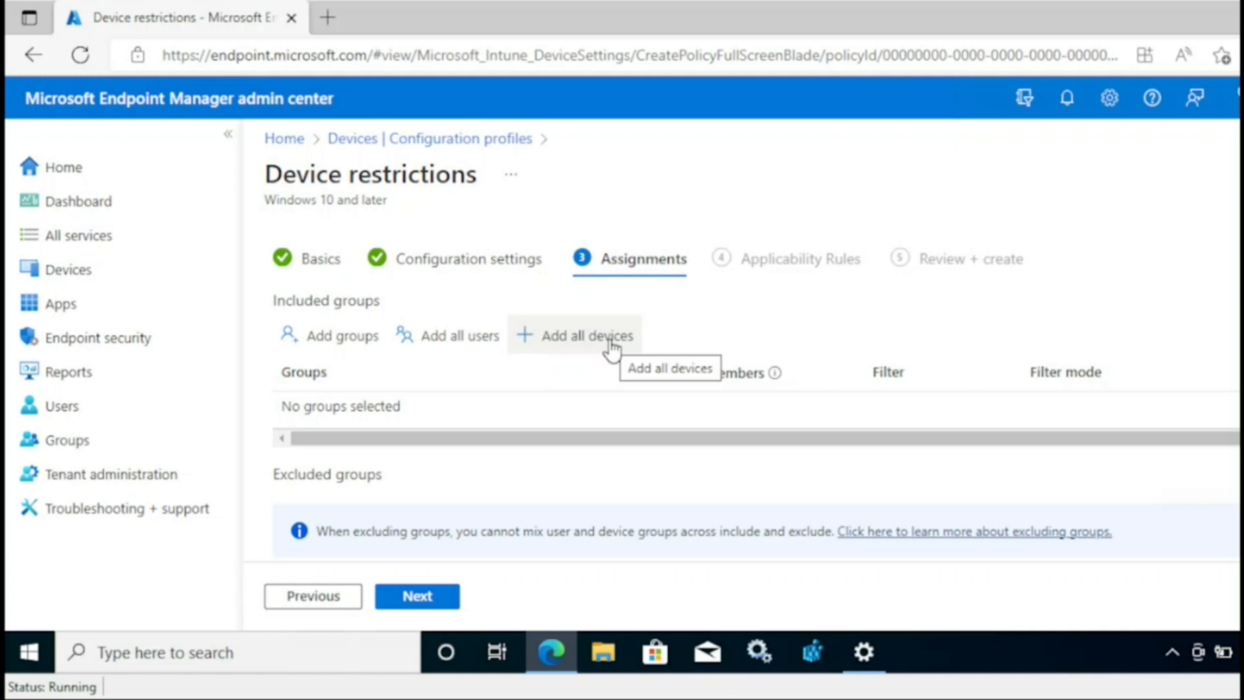
# Assign the profile to all devices without applicability rules, create it and refresh the profile list
pyautogui.click(610, 344)
pyautogui.click(427, 597)
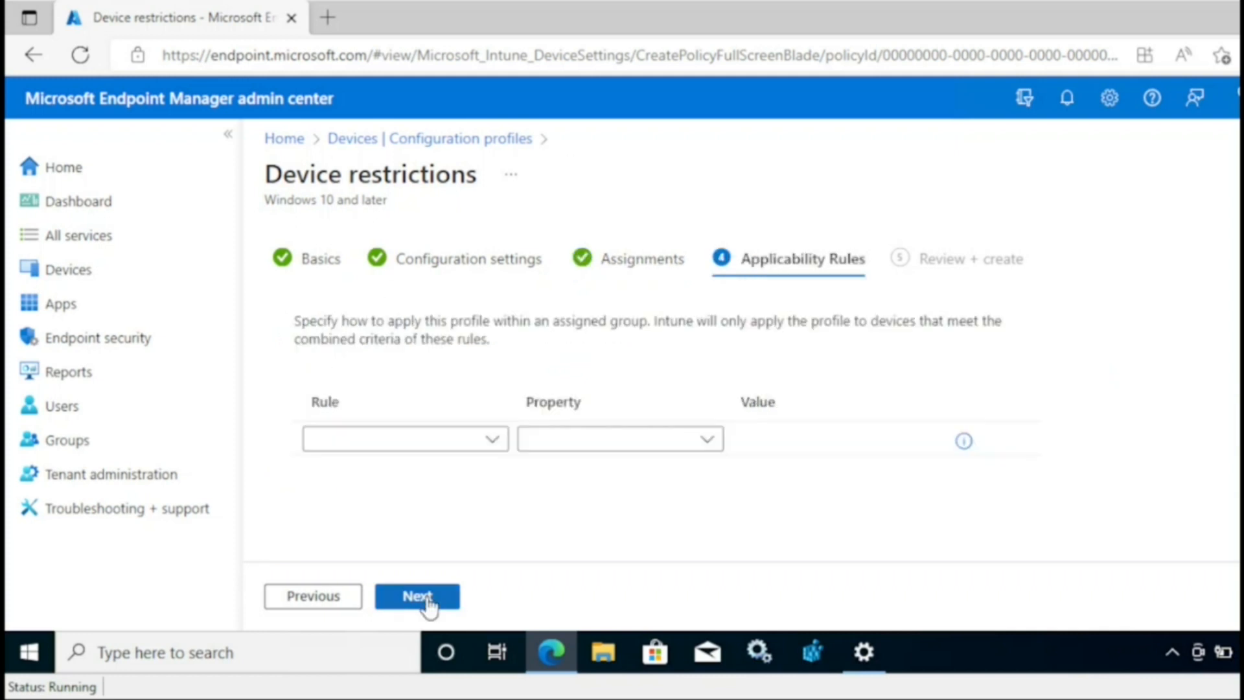
pyautogui.click(427, 601)
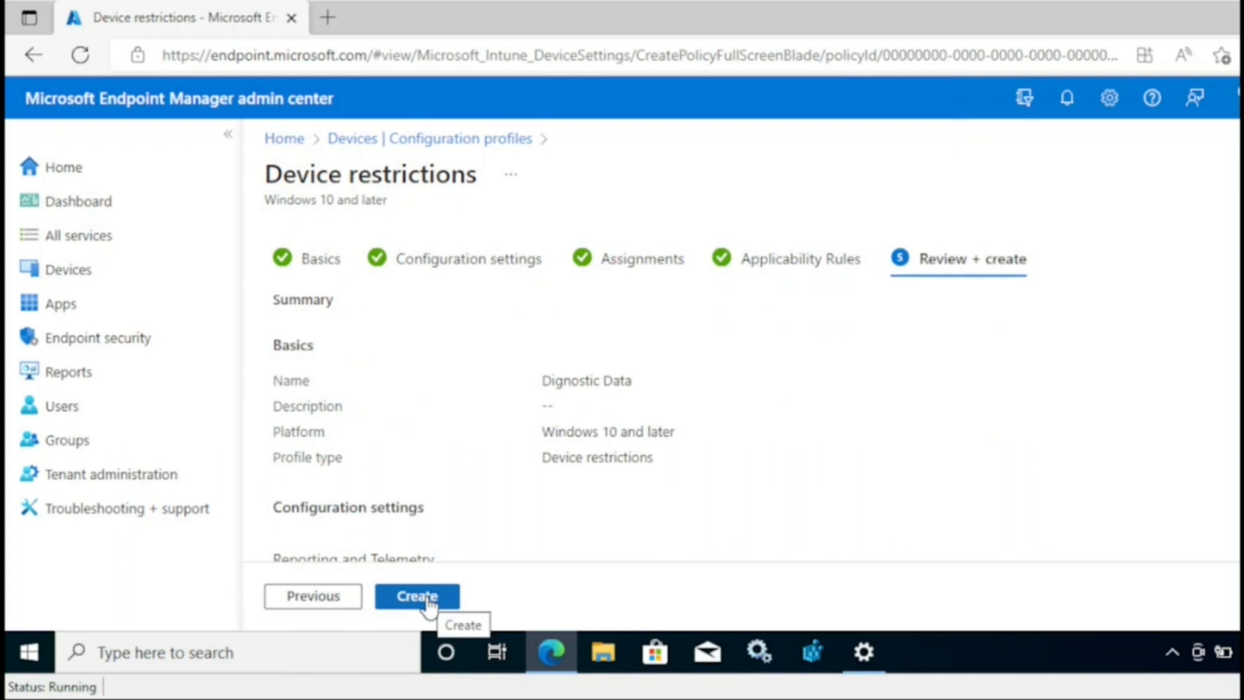
pyautogui.scroll(-5, 648, 402)
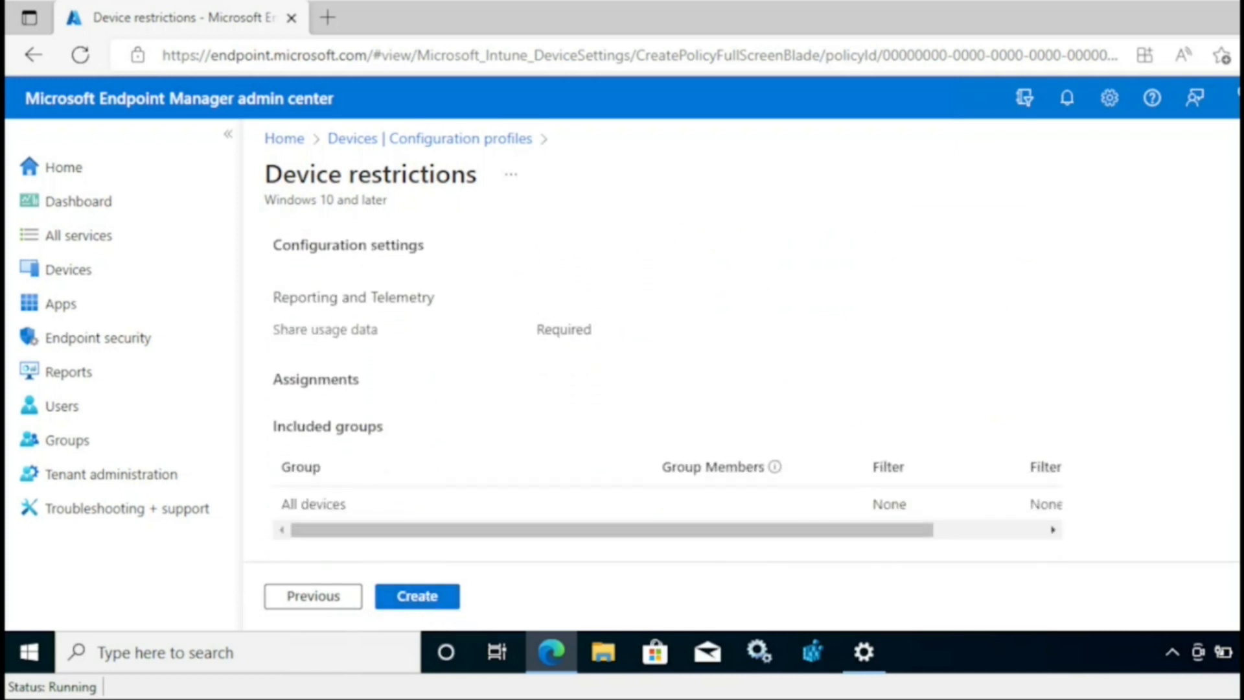
pyautogui.click(417, 596)
pyautogui.click(726, 295)
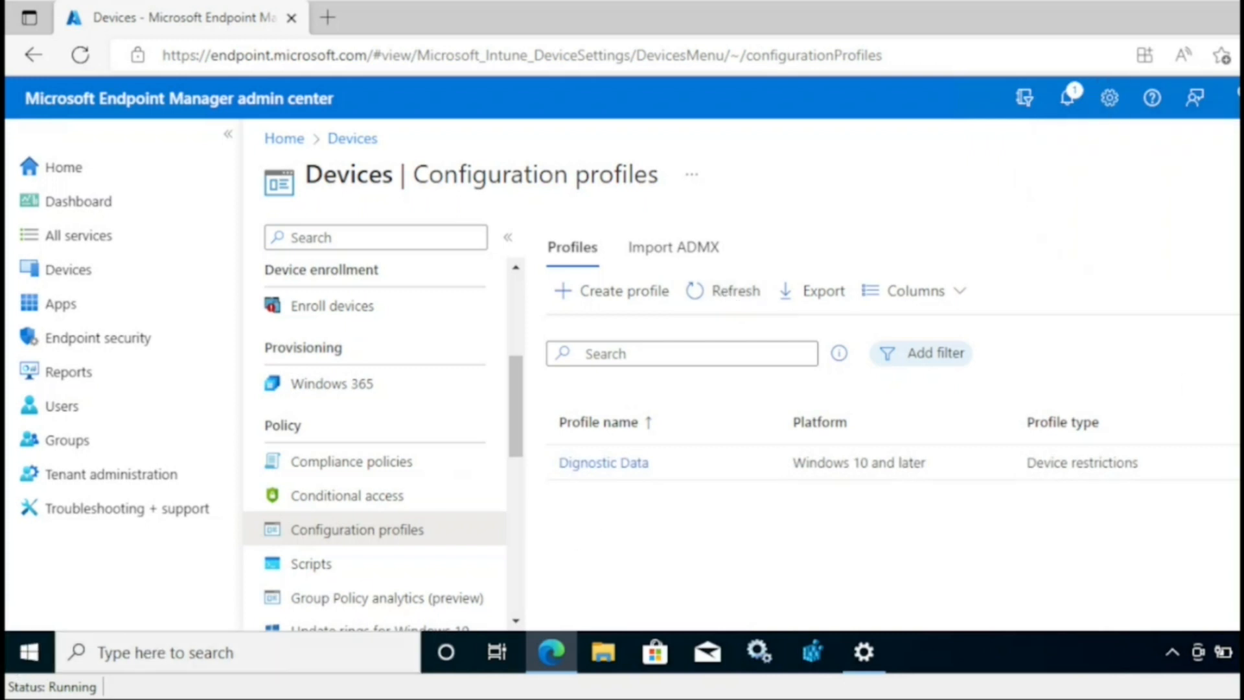
# Open the Access work or school page in the local Windows account's settings
pyautogui.press('super+d')
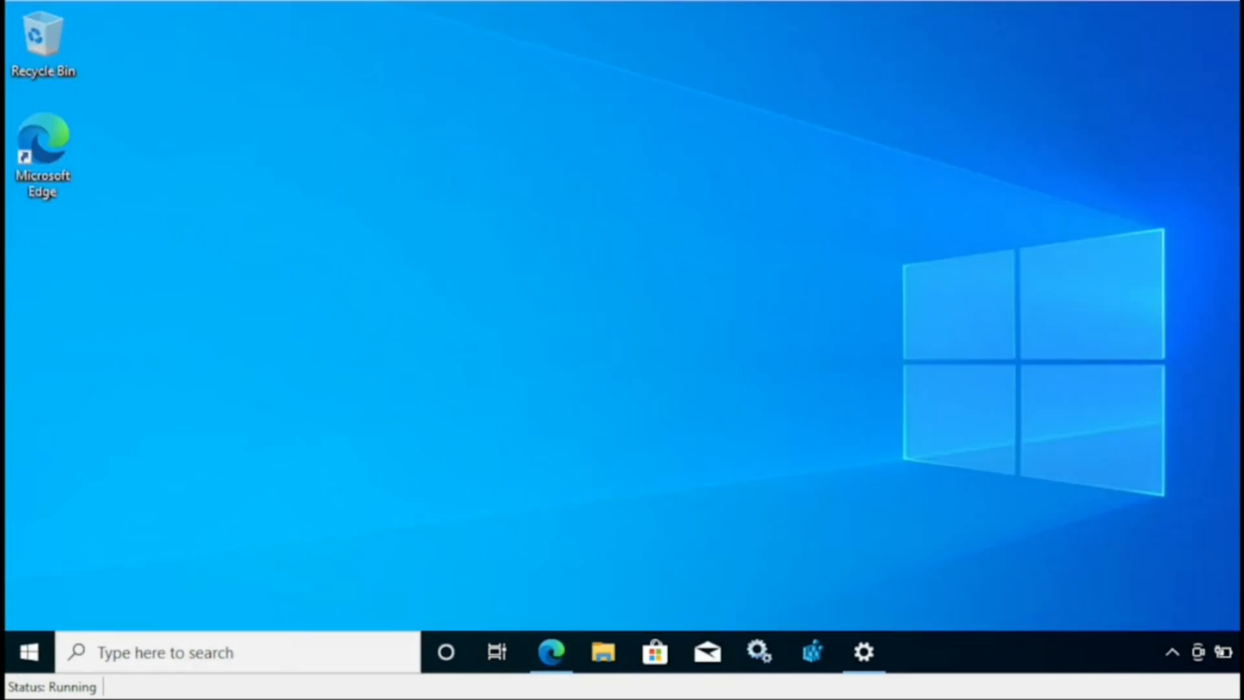
pyautogui.click(30, 651)
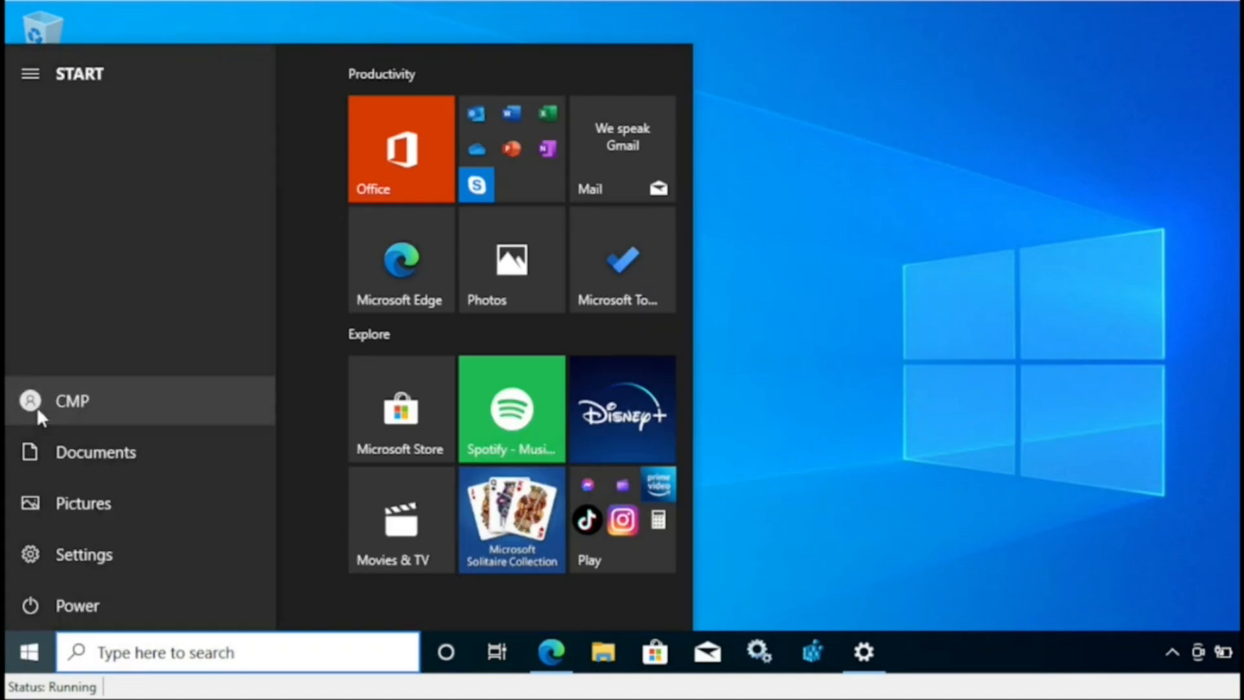
pyautogui.click(56, 401)
pyautogui.click(89, 281)
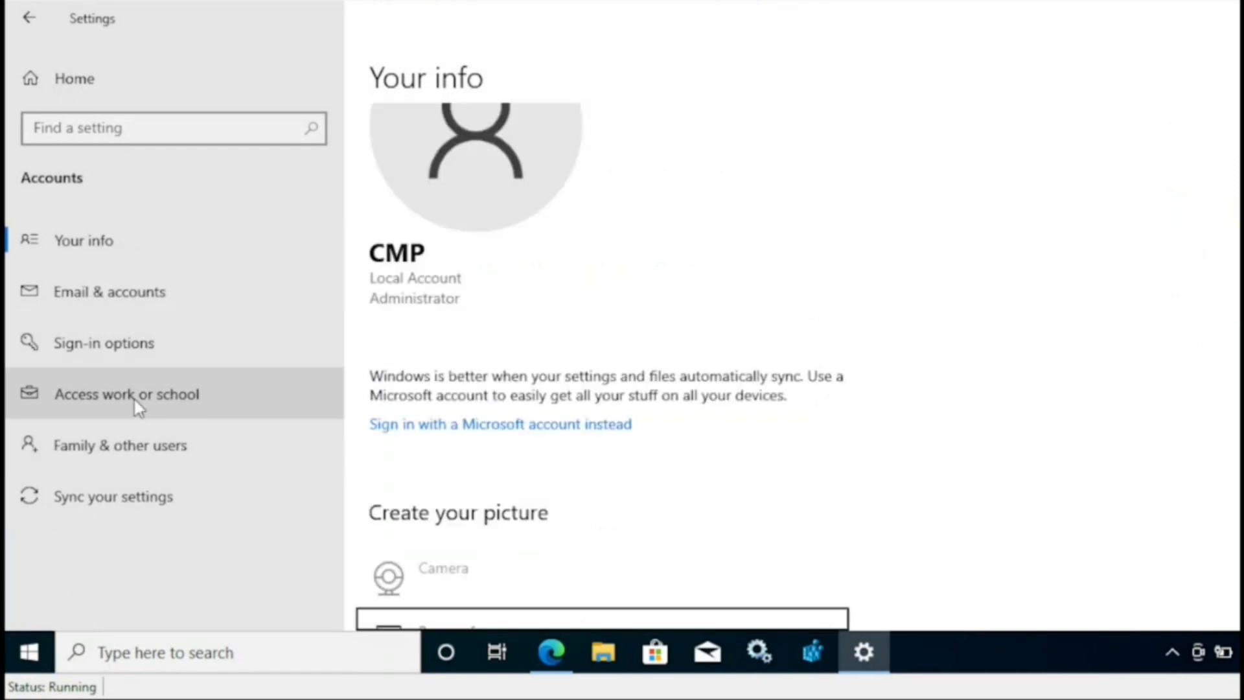
pyautogui.click(138, 405)
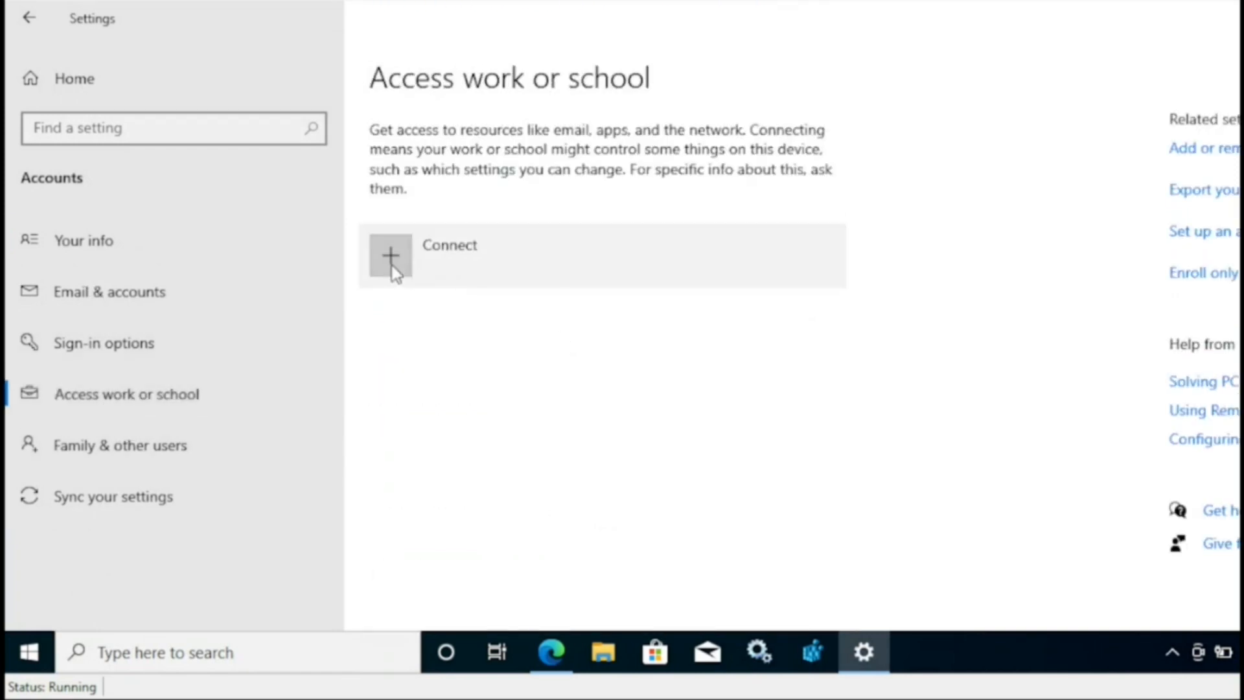
# Join this device to Azure Active Directory, signing in with the work account and its password, and finish the setup
pyautogui.click(390, 257)
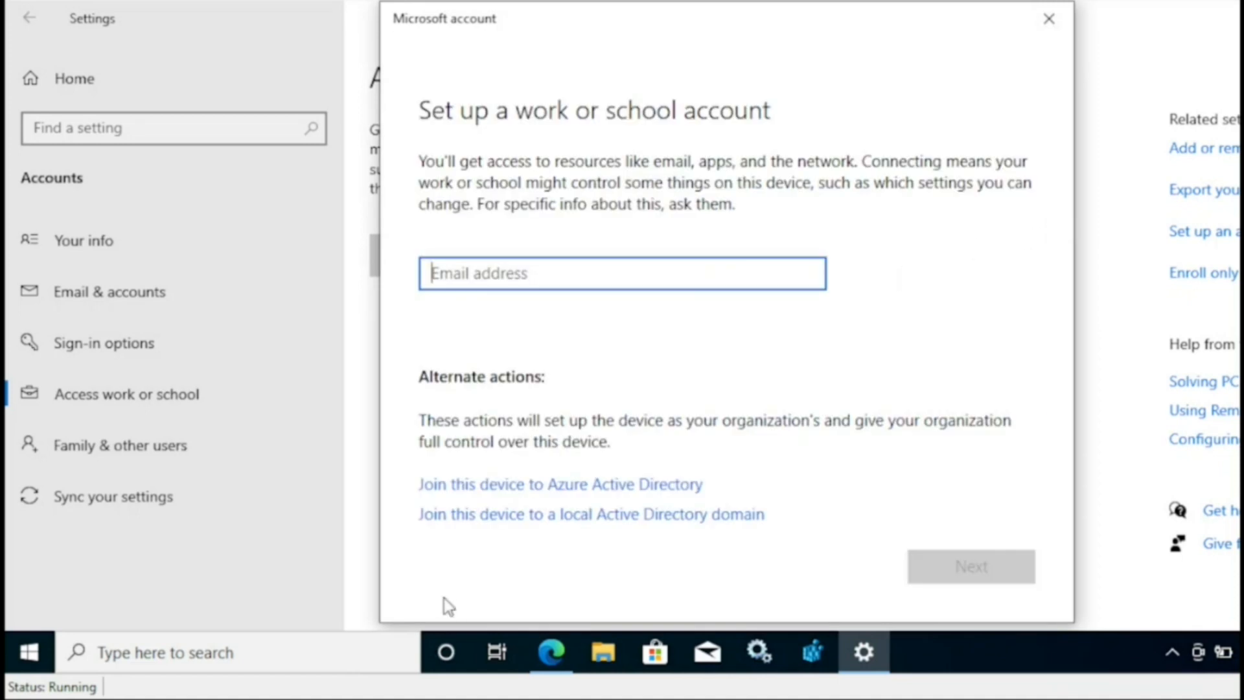
pyautogui.click(535, 488)
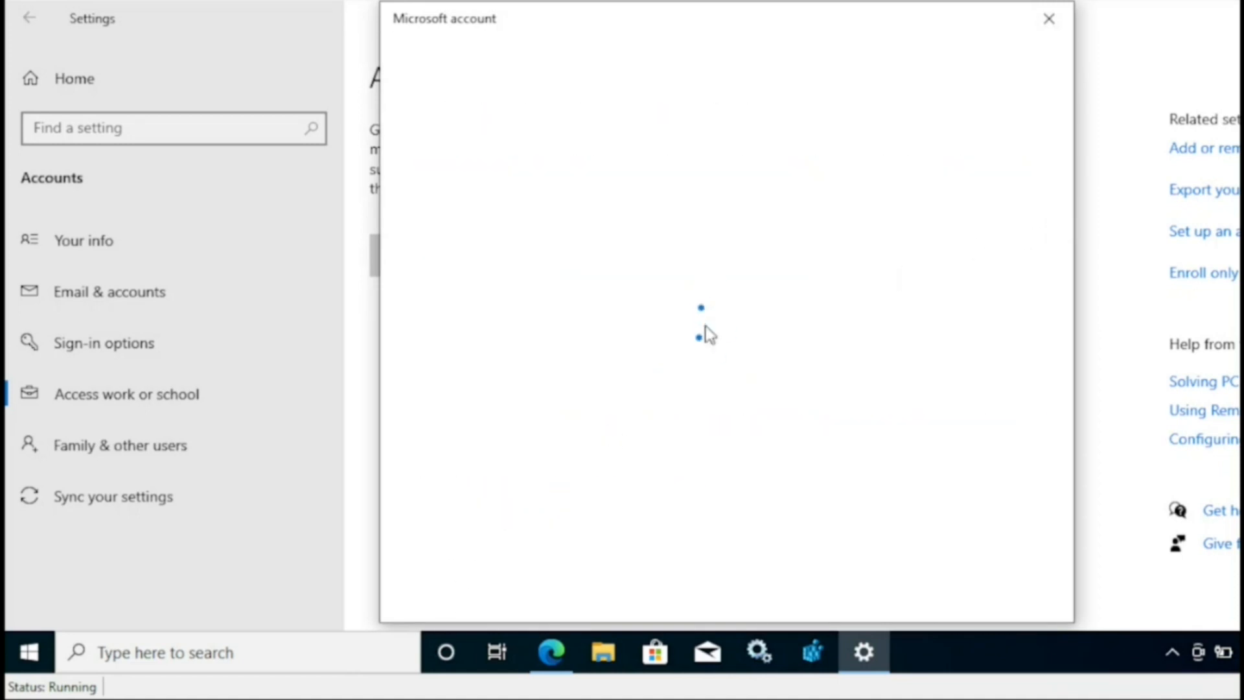
pyautogui.click(878, 400)
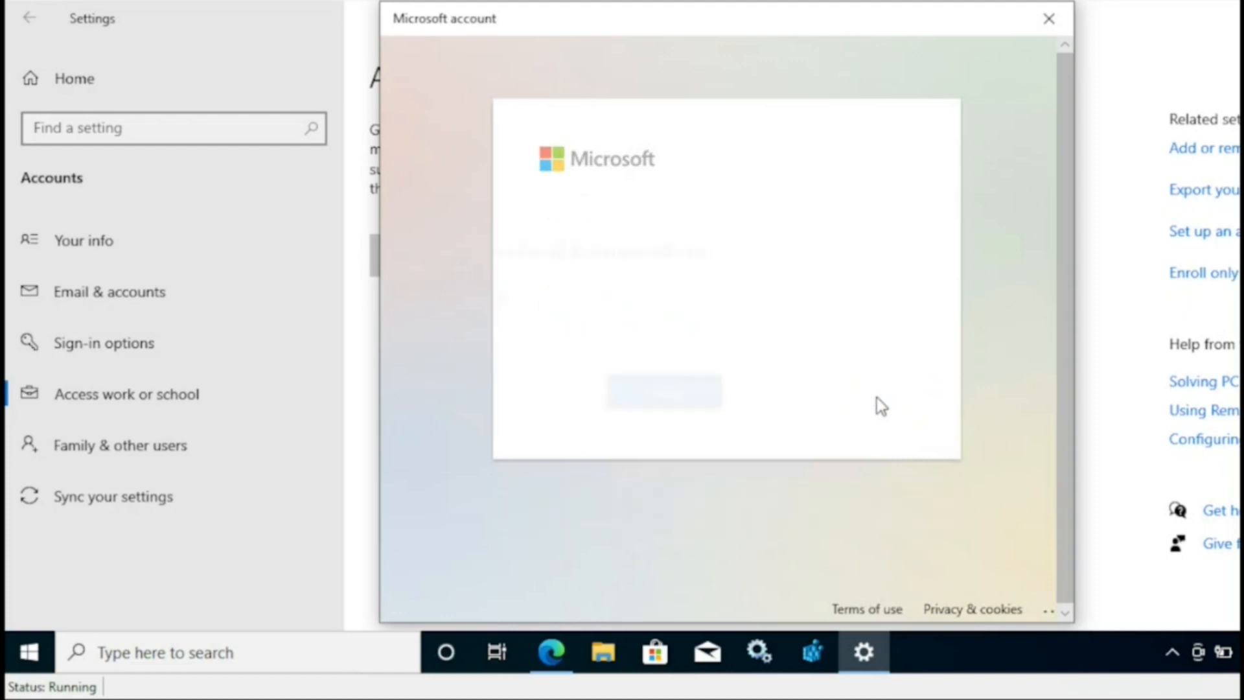
pyautogui.write('•')
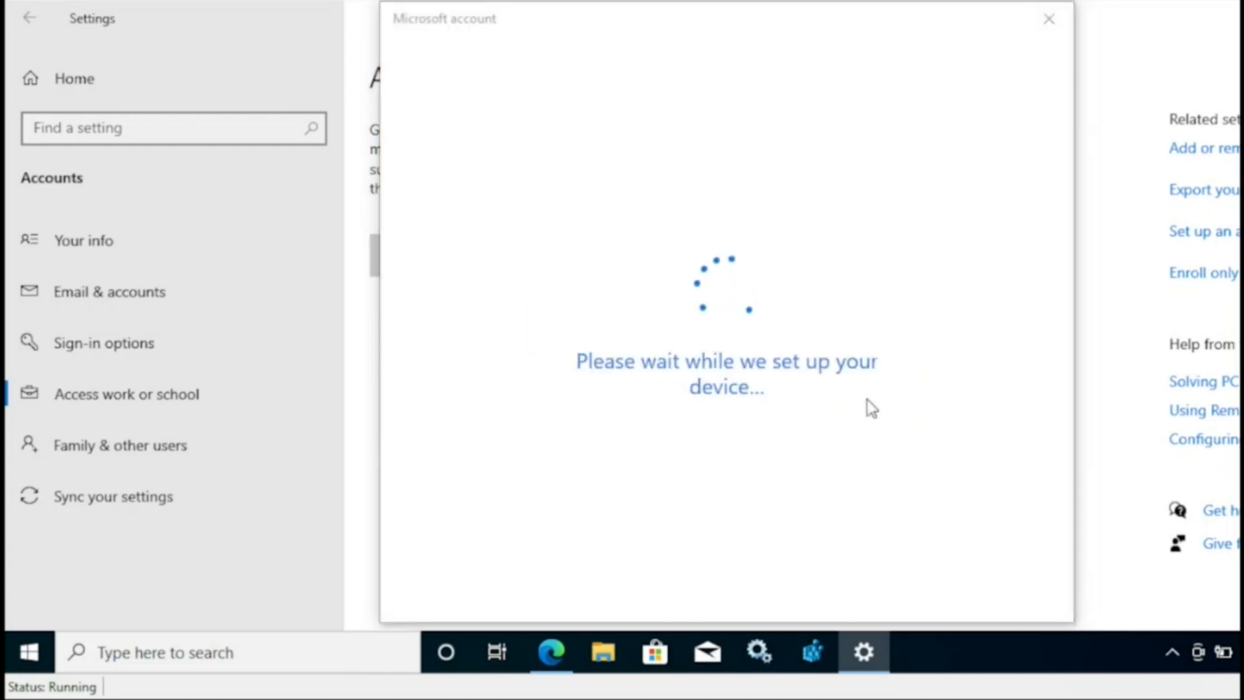
pyautogui.click(1043, 419)
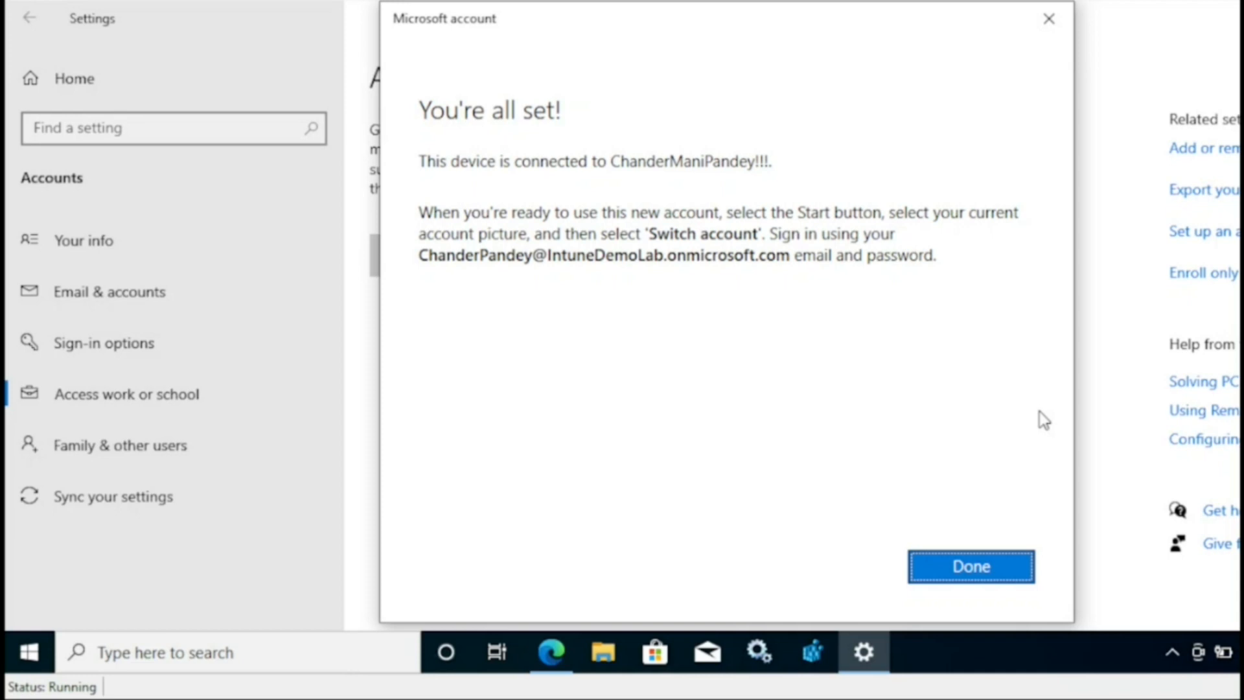
pyautogui.click(965, 573)
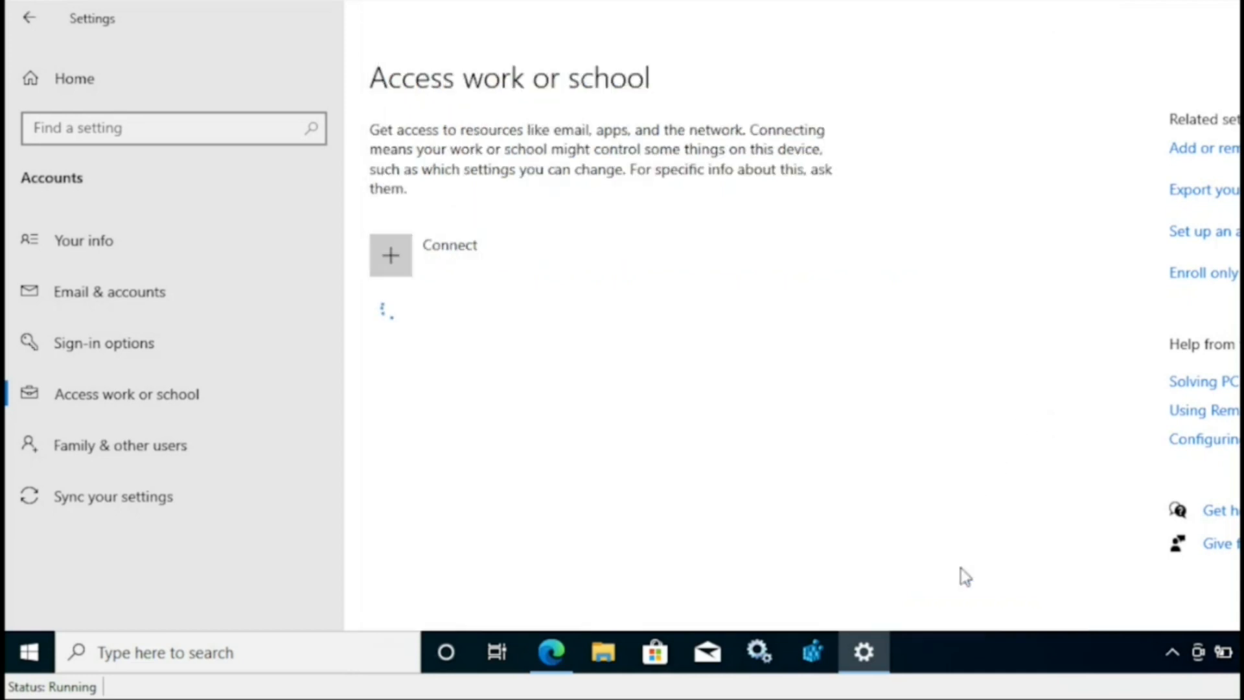
# Open the connected Azure AD account's management info to examine the managed policies and applications
pyautogui.click(665, 335)
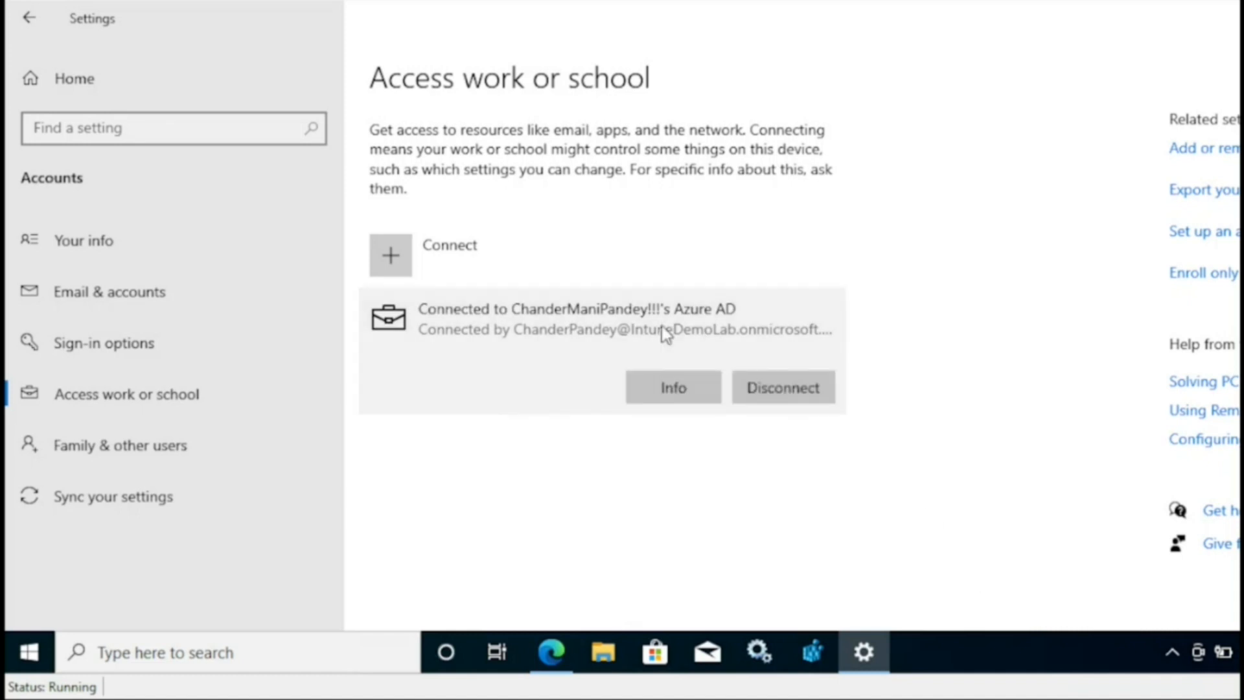
pyautogui.click(667, 396)
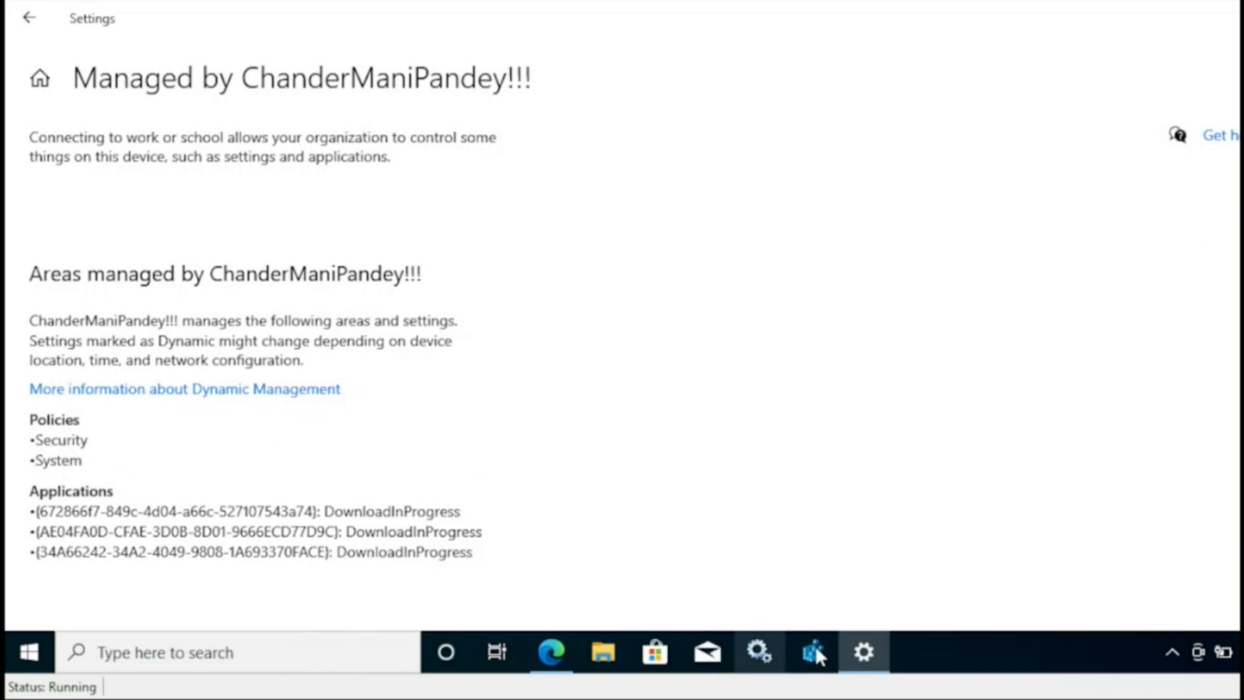
pyautogui.click(864, 651)
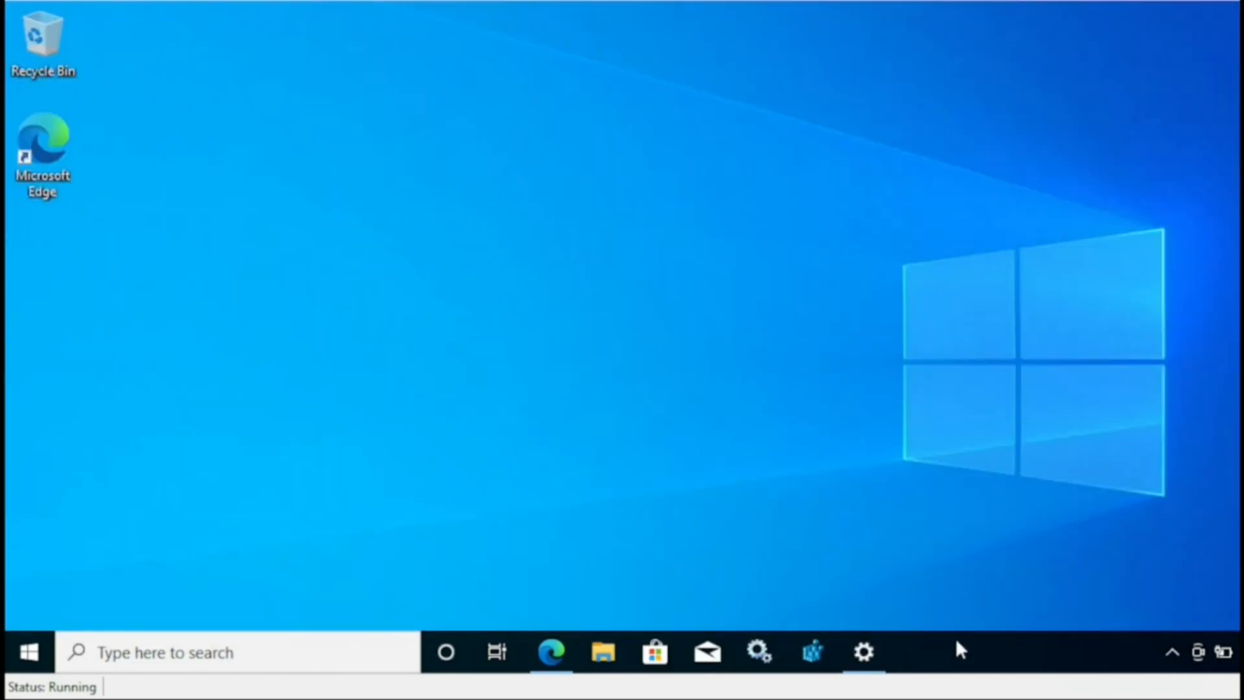
pyautogui.click(1223, 652)
pyautogui.click(1098, 516)
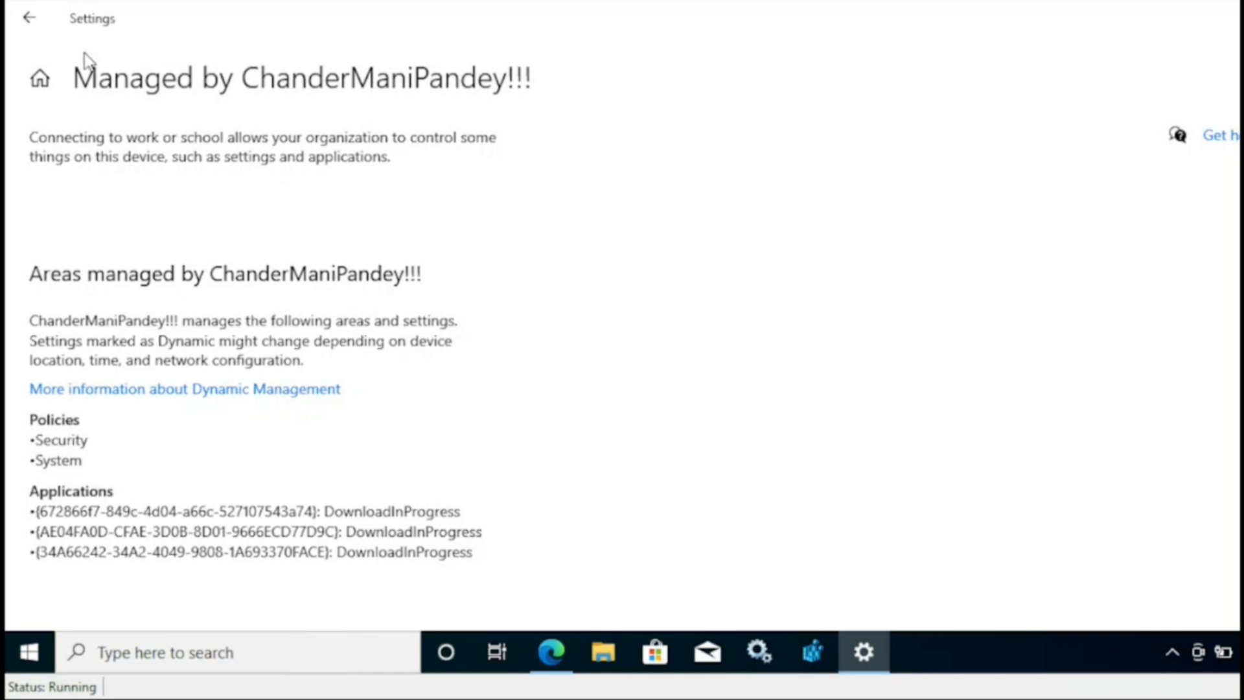
# Open the Diagnostics & feedback privacy settings to check which diagnostic data level is applied
pyautogui.click(29, 18)
pyautogui.click(70, 81)
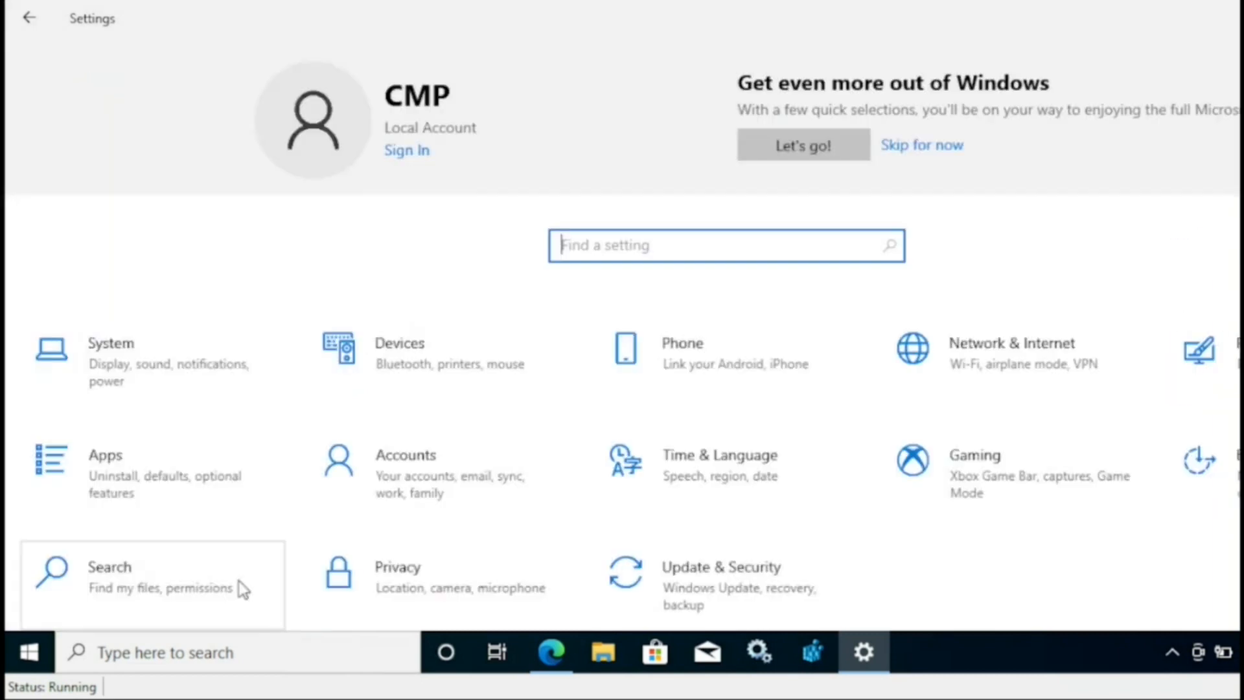
pyautogui.click(417, 585)
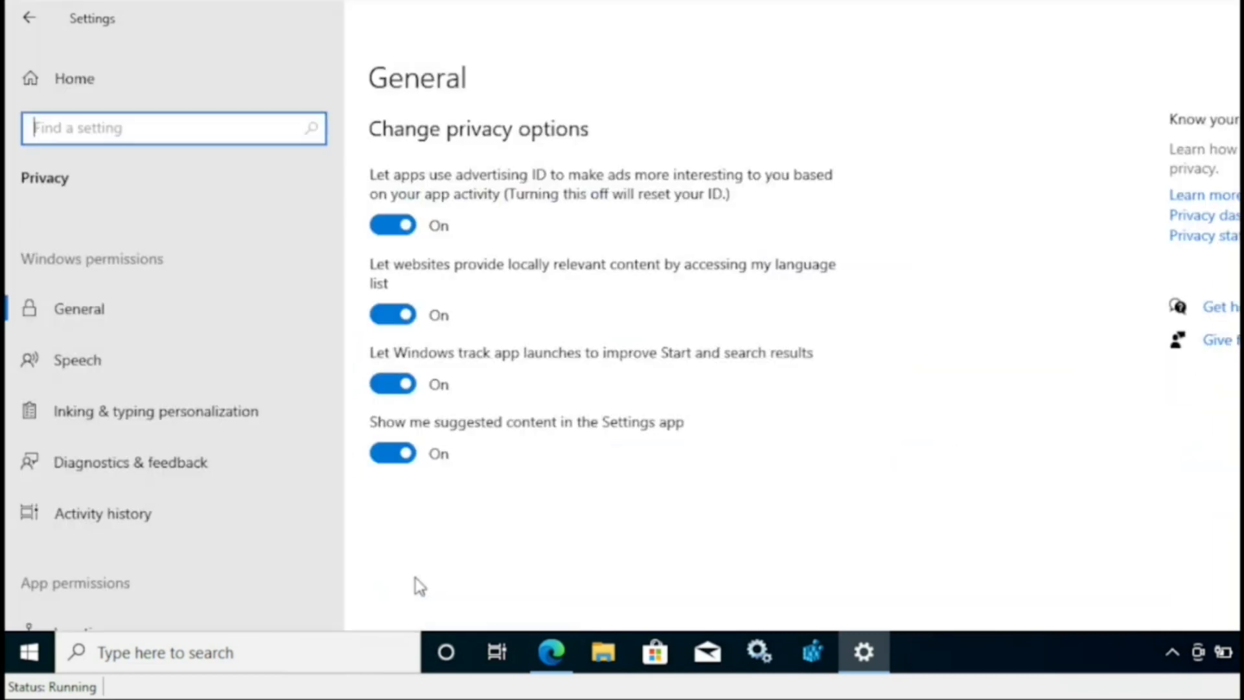
pyautogui.click(132, 465)
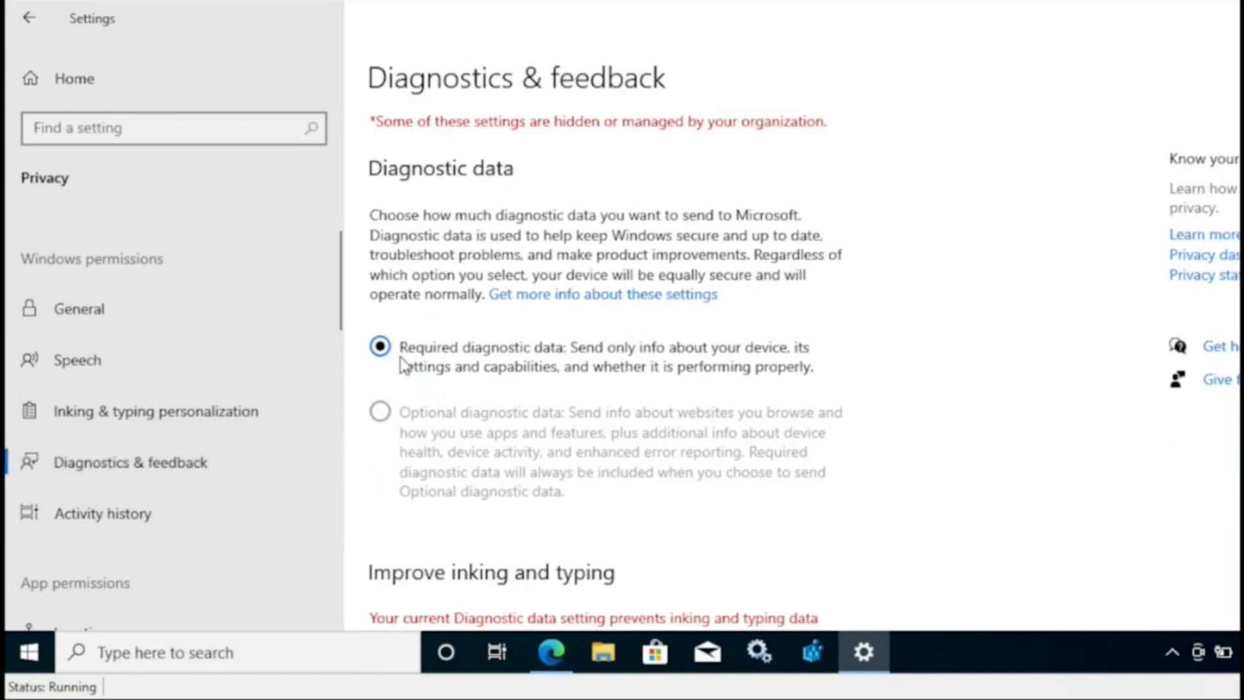
# Switch to Registry Editor, allowing it to make changes, and cut the key path back to HKEY_LOCAL_MACHINE\SOFTWARE
pyautogui.click(813, 662)
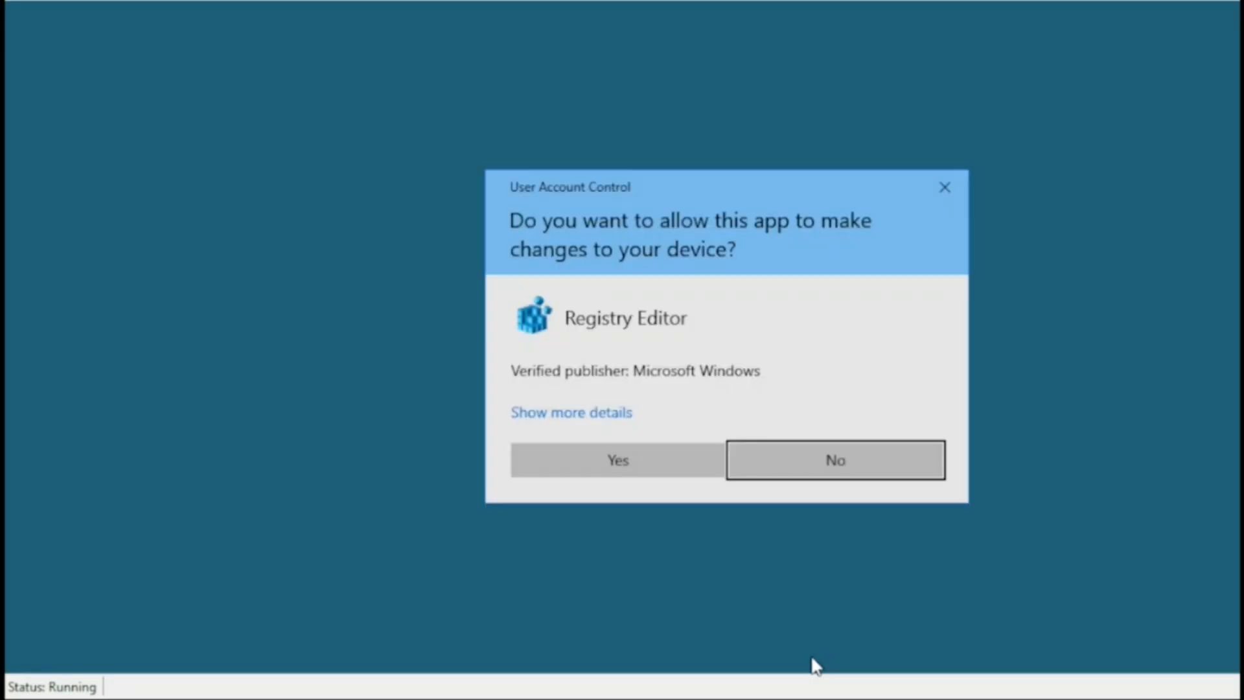
pyautogui.click(661, 469)
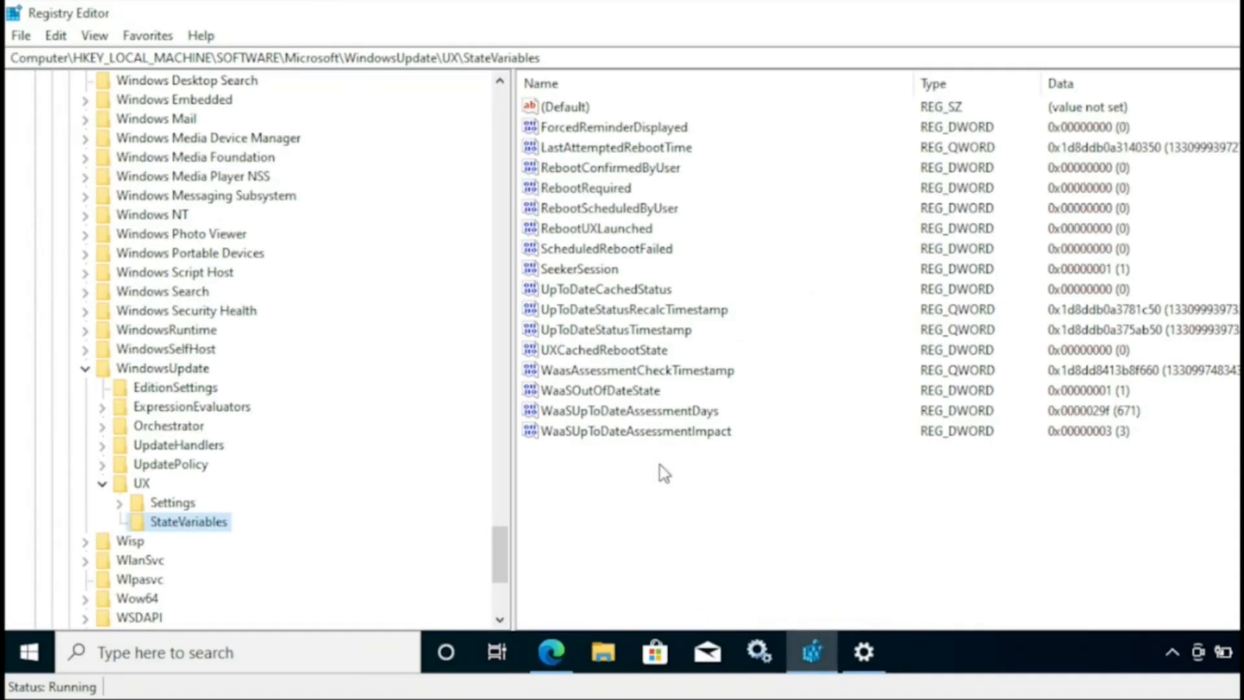
pyautogui.moveTo(502, 551); pyautogui.dragTo(502, 80)
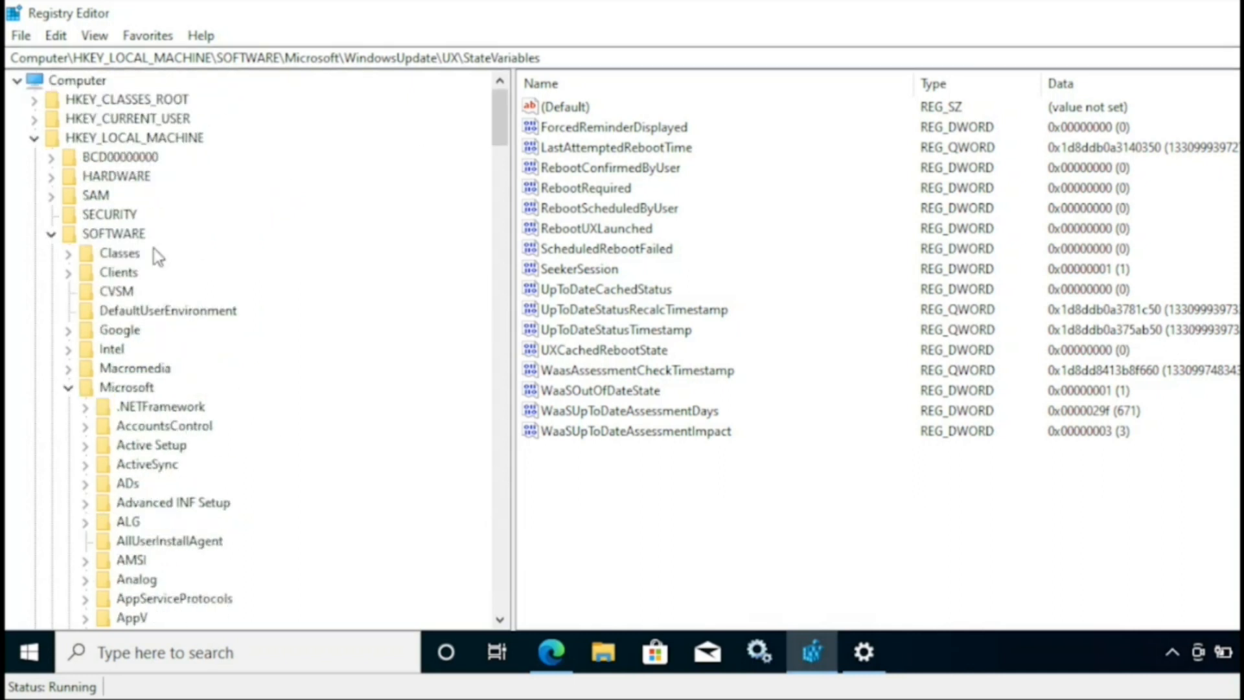
pyautogui.click(51, 235)
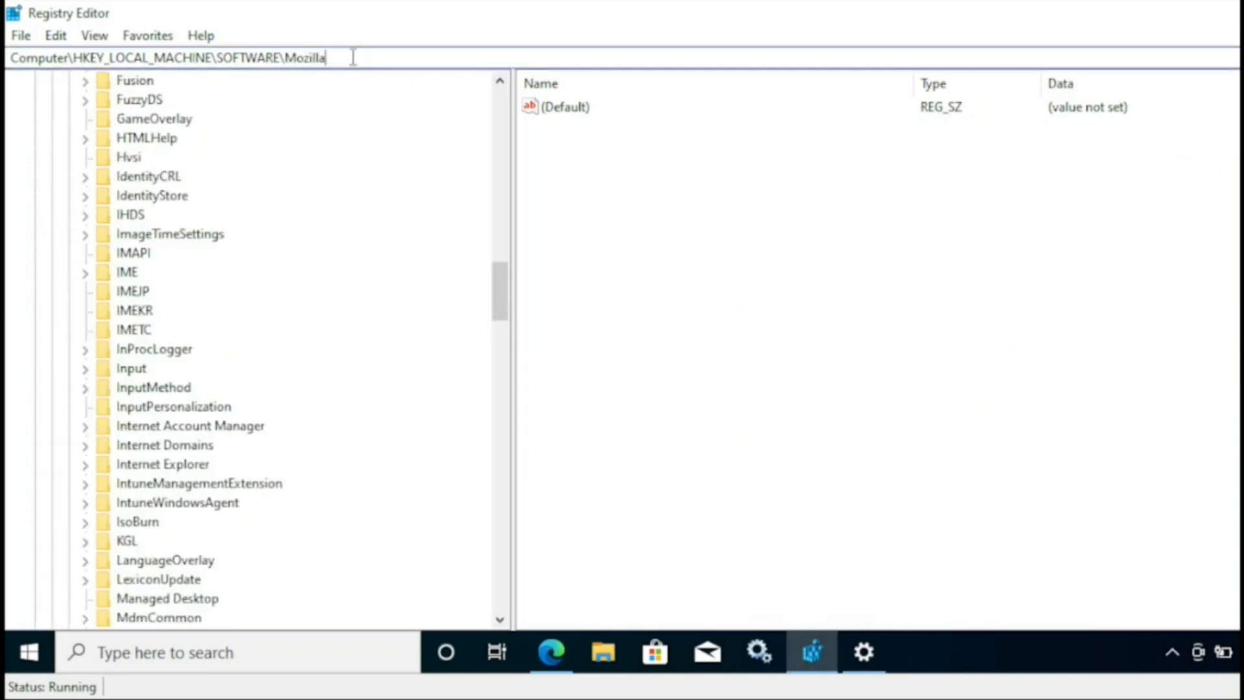
pyautogui.moveTo(352, 57); pyautogui.dragTo(295, 55)
pyautogui.press('BackSpace')
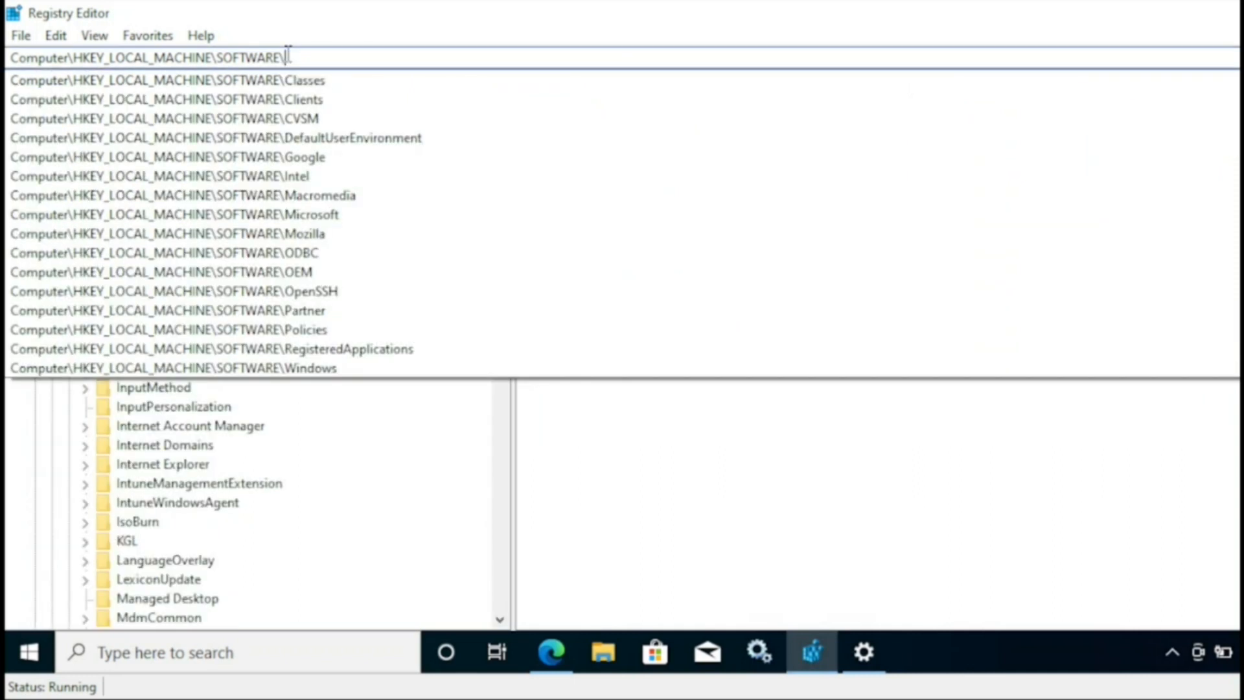
# Go to the Policies\Microsoft\Windows key under SOFTWARE and select DataCollection to examine its values
pyautogui.write('partner')
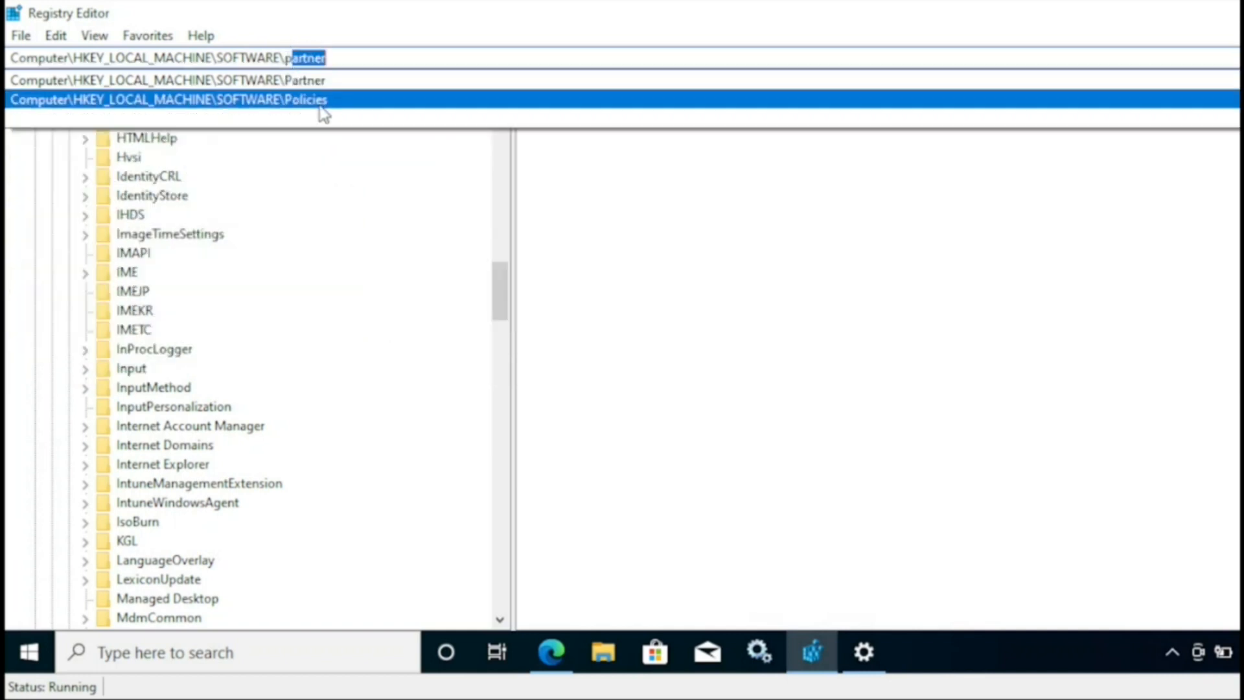
pyautogui.click(317, 103)
pyautogui.write('\\m')
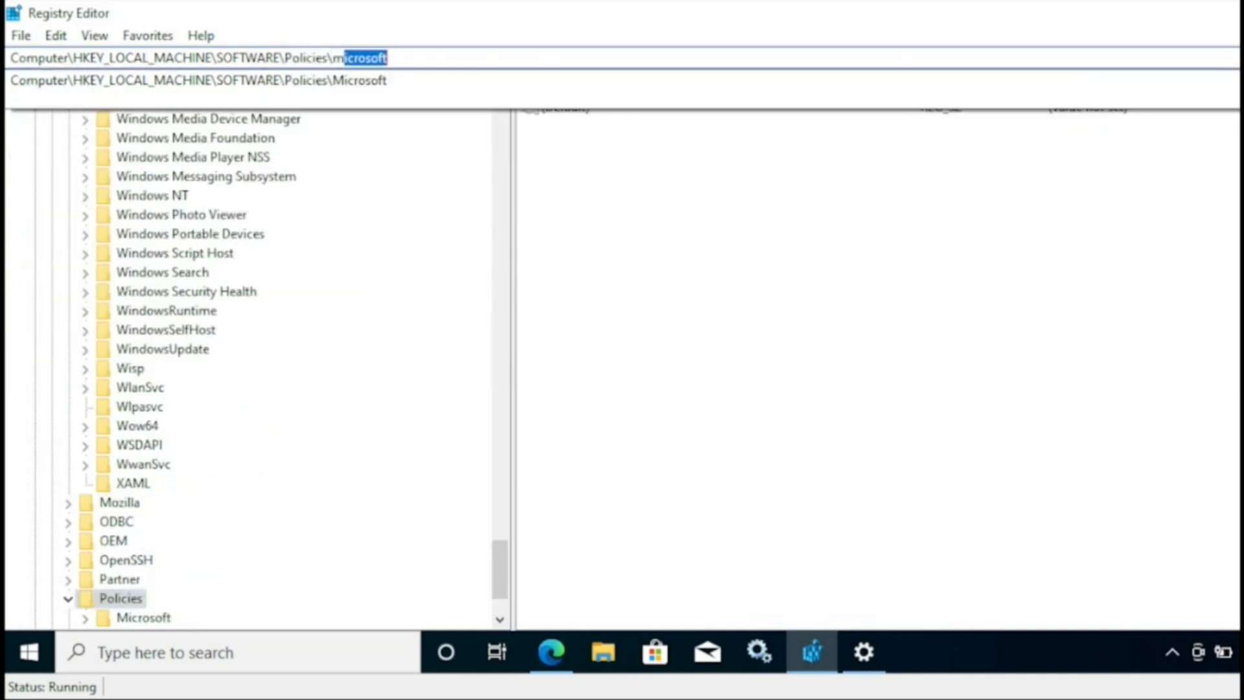
pyautogui.write('icrosoft\\w')
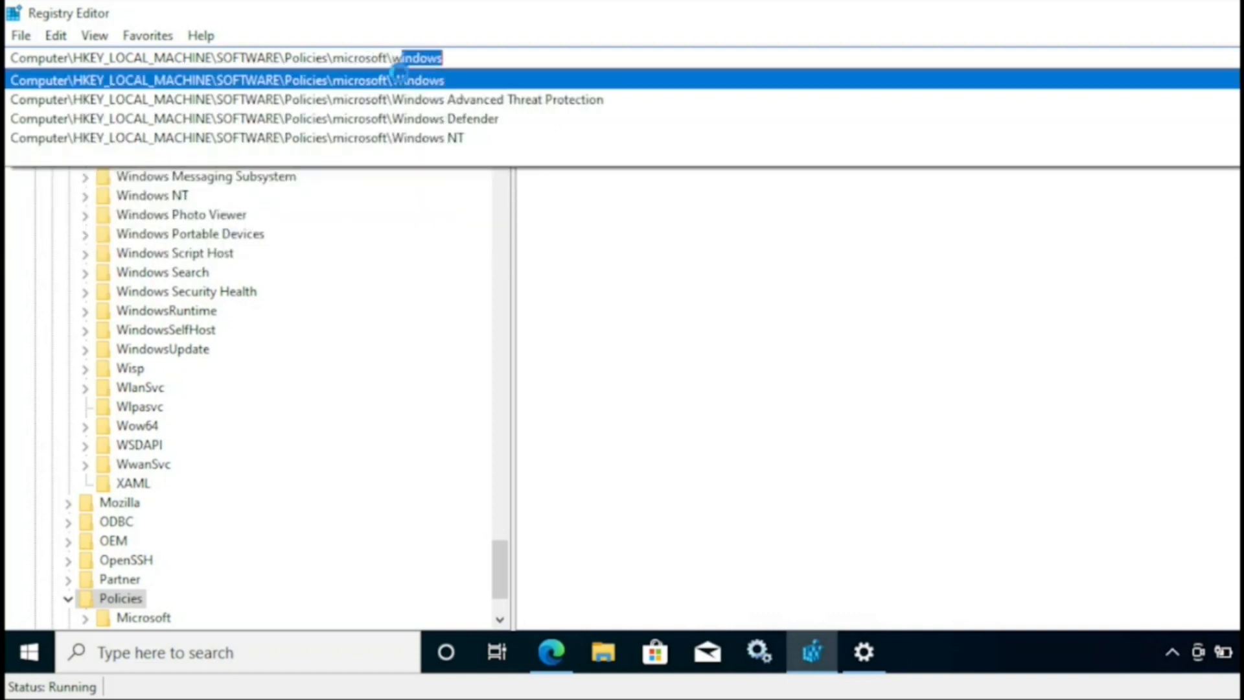
pyautogui.click(402, 80)
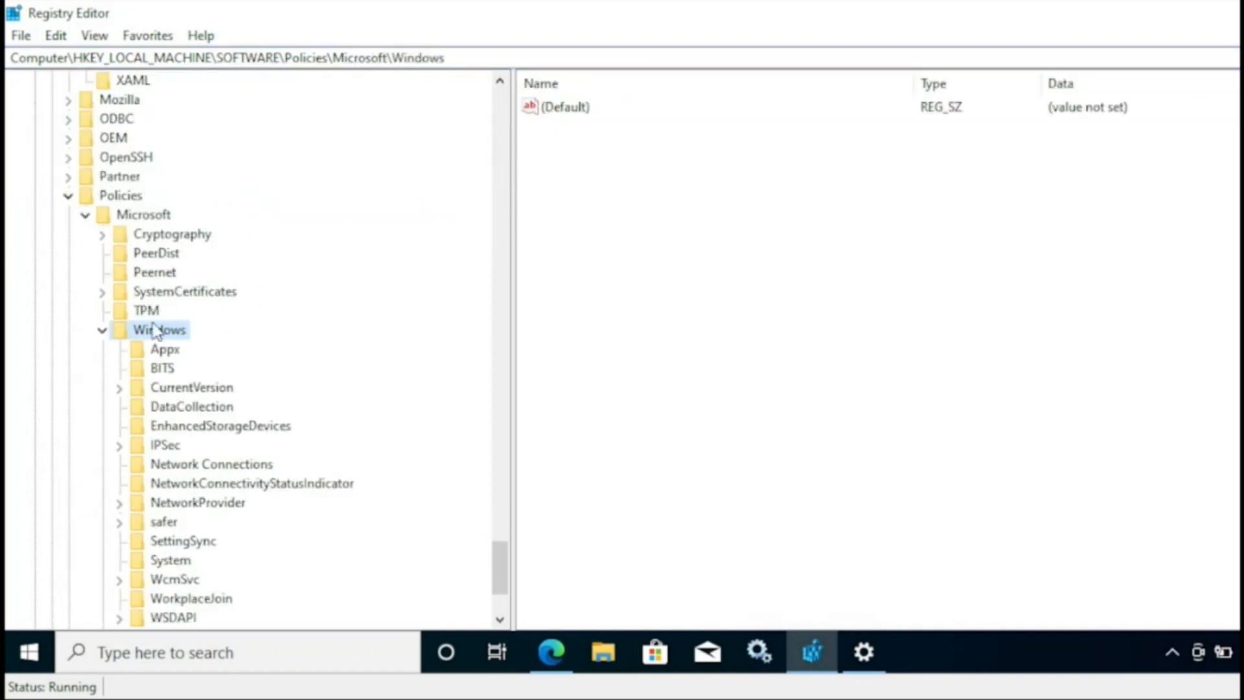
pyautogui.scroll(-3, 463, 570)
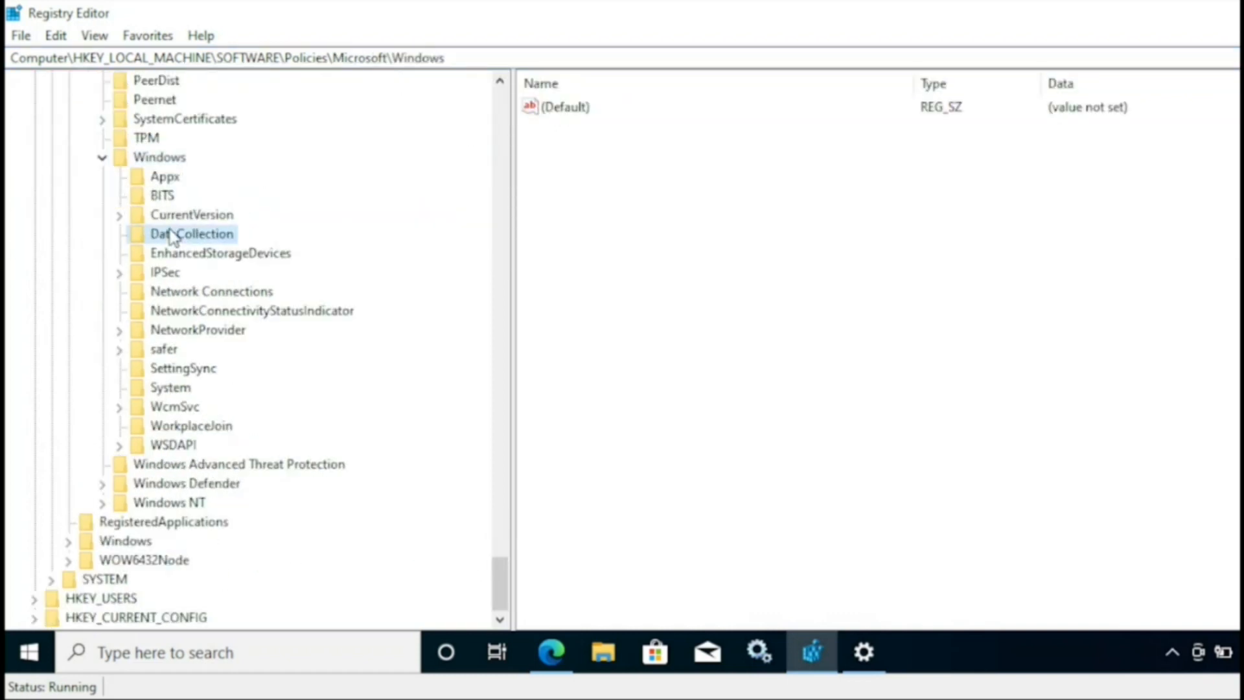
pyautogui.click(172, 235)
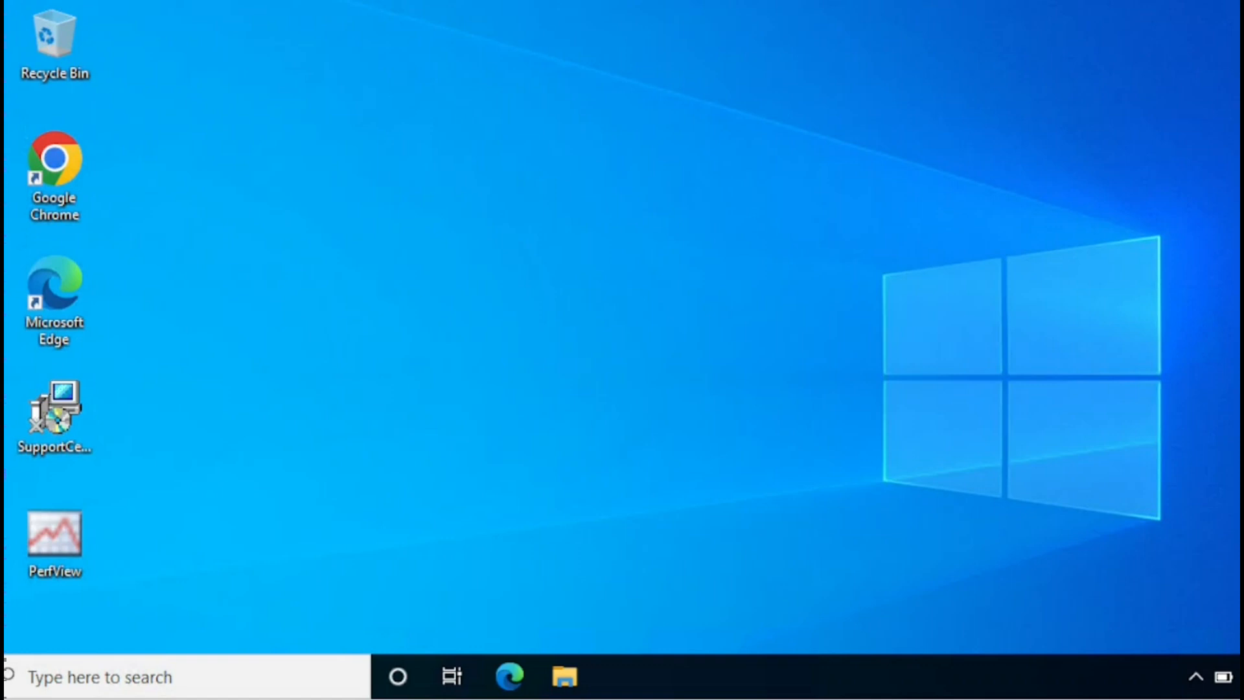
# Open the connected Azure AD account's info in the Access work or school settings to review the managed policies and applications
pyautogui.press('super+a')
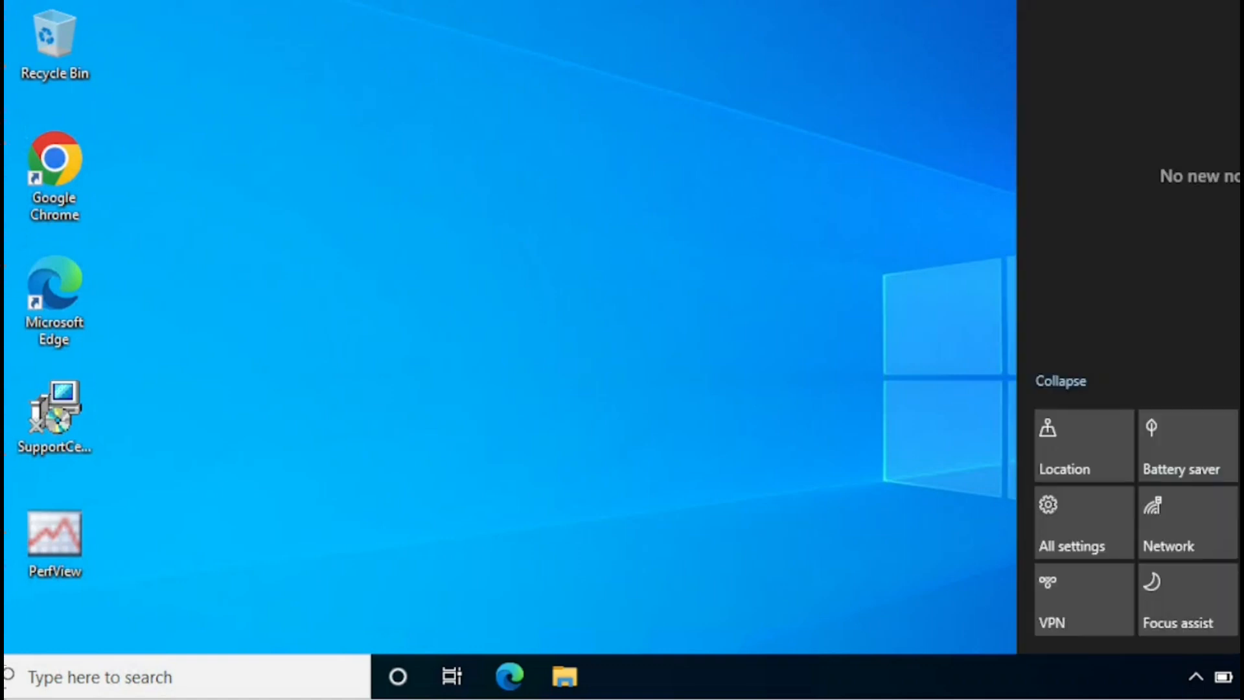
pyautogui.click(1069, 524)
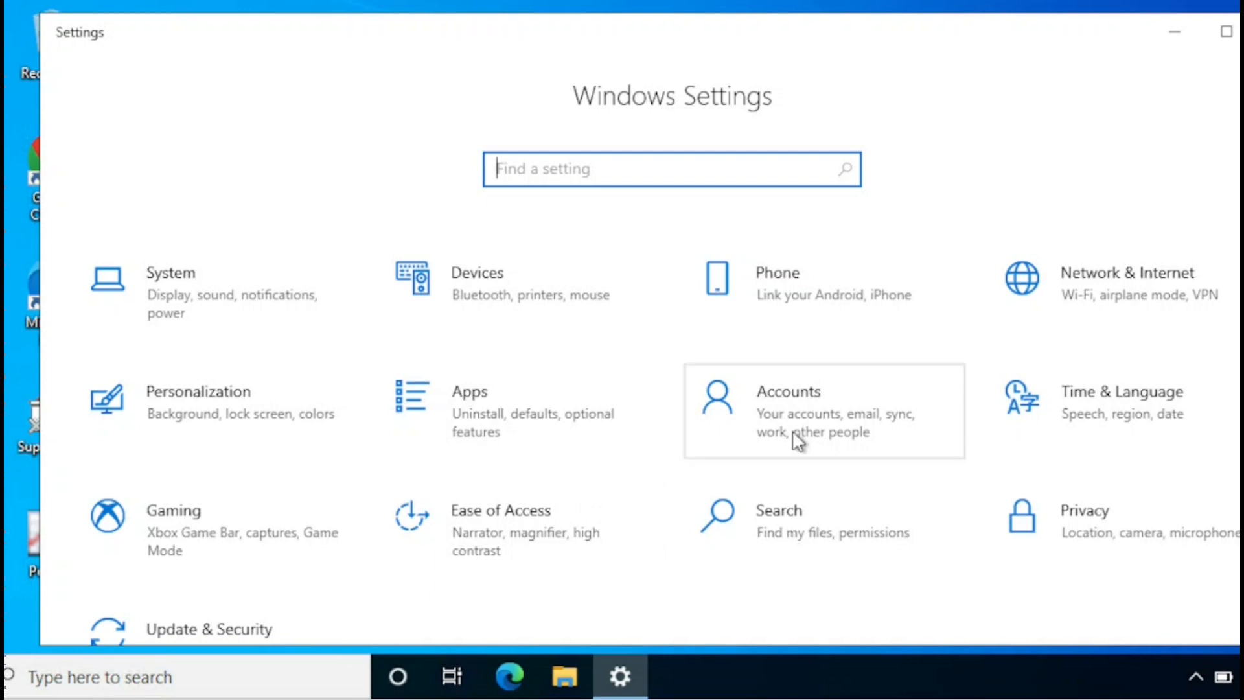
pyautogui.click(817, 429)
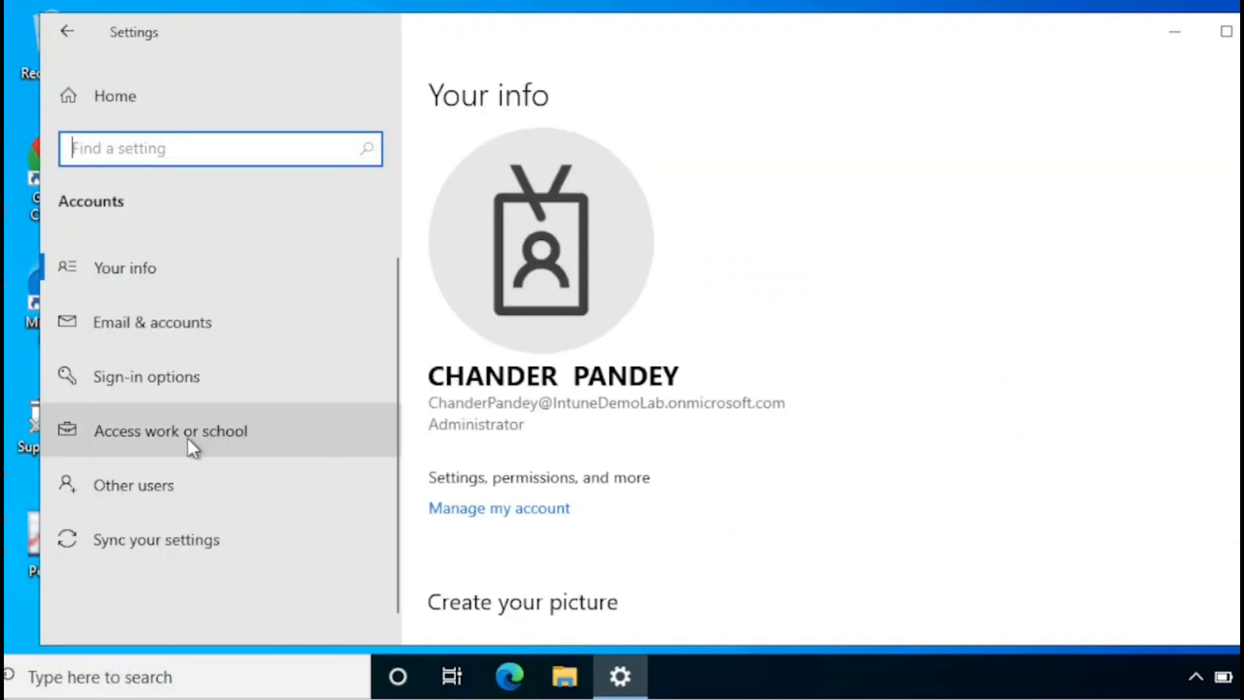
pyautogui.click(188, 437)
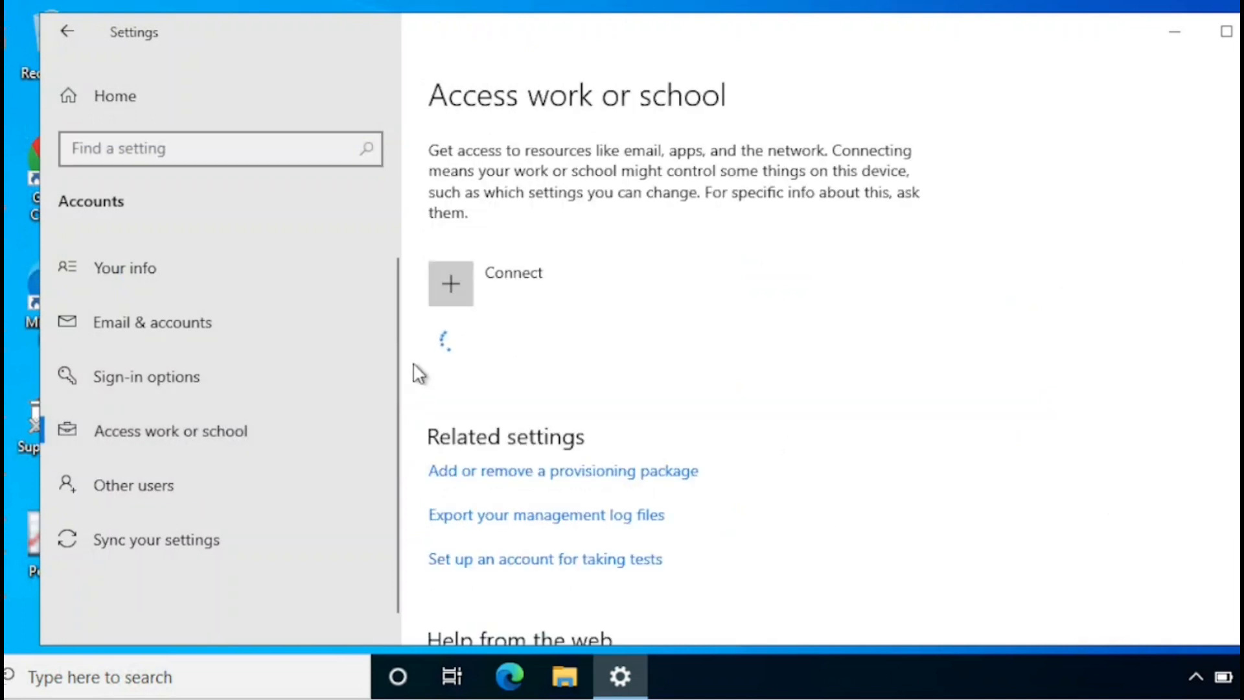
pyautogui.click(523, 366)
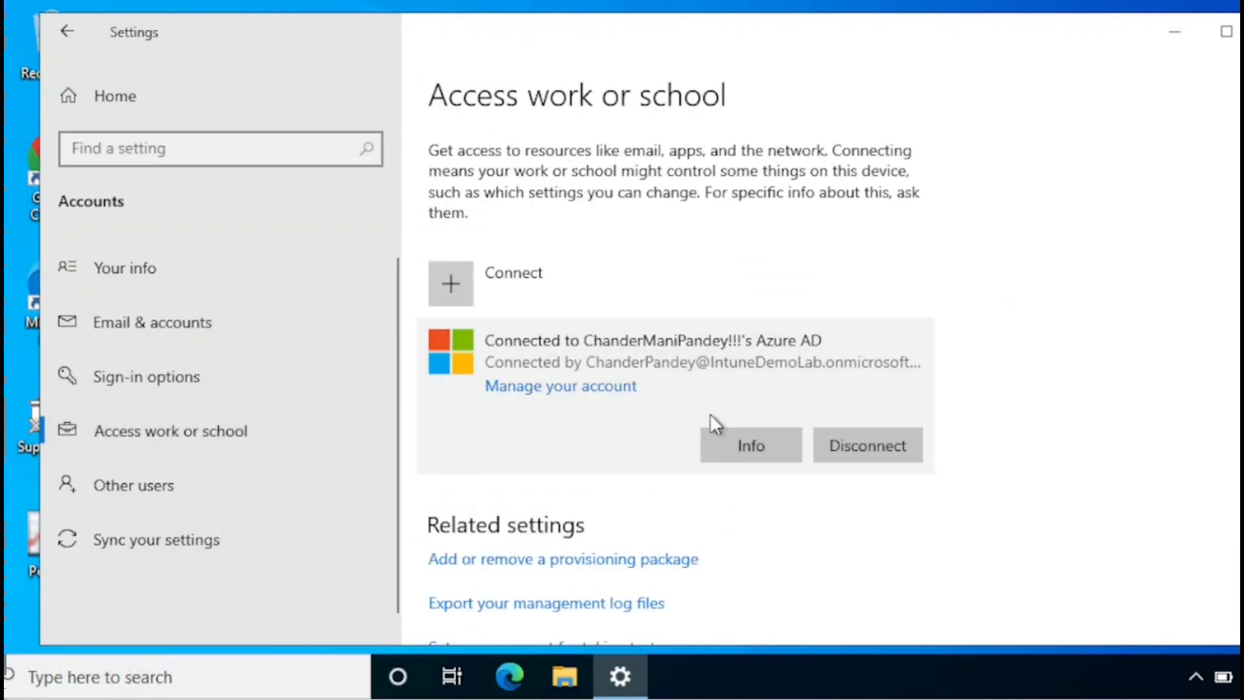
pyautogui.click(761, 446)
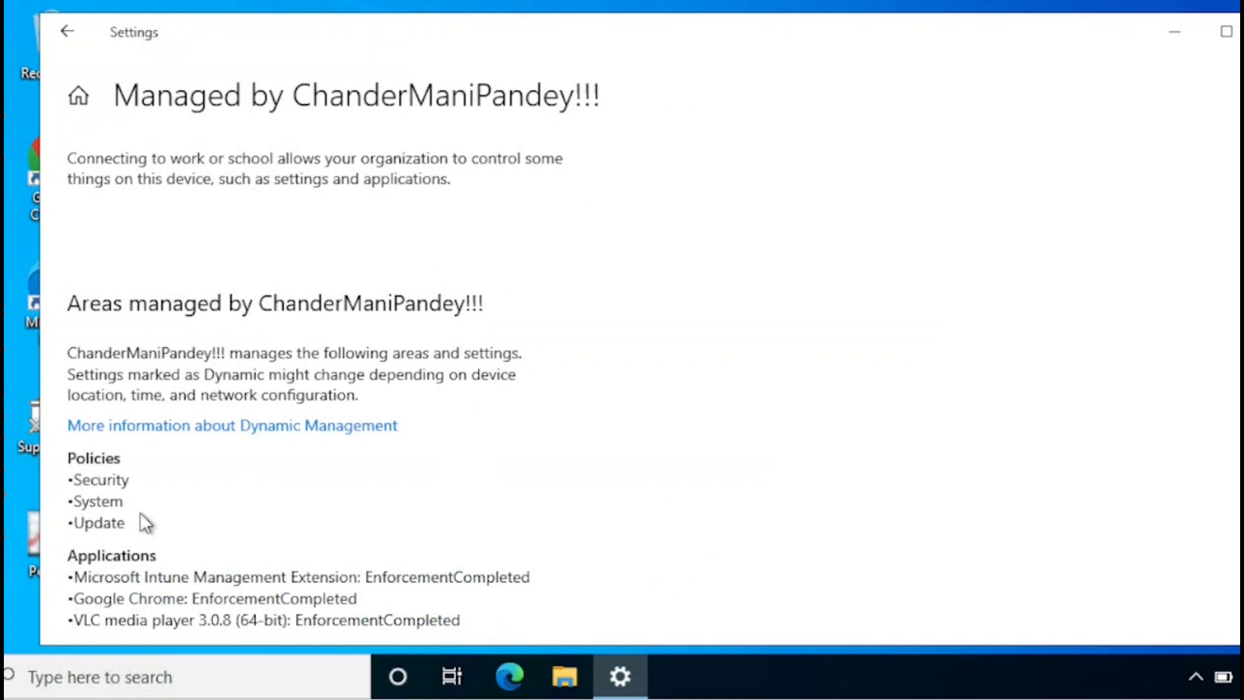
# Search for and launch Registry Editor, allow it to make changes, and move its window up
pyautogui.click(293, 675)
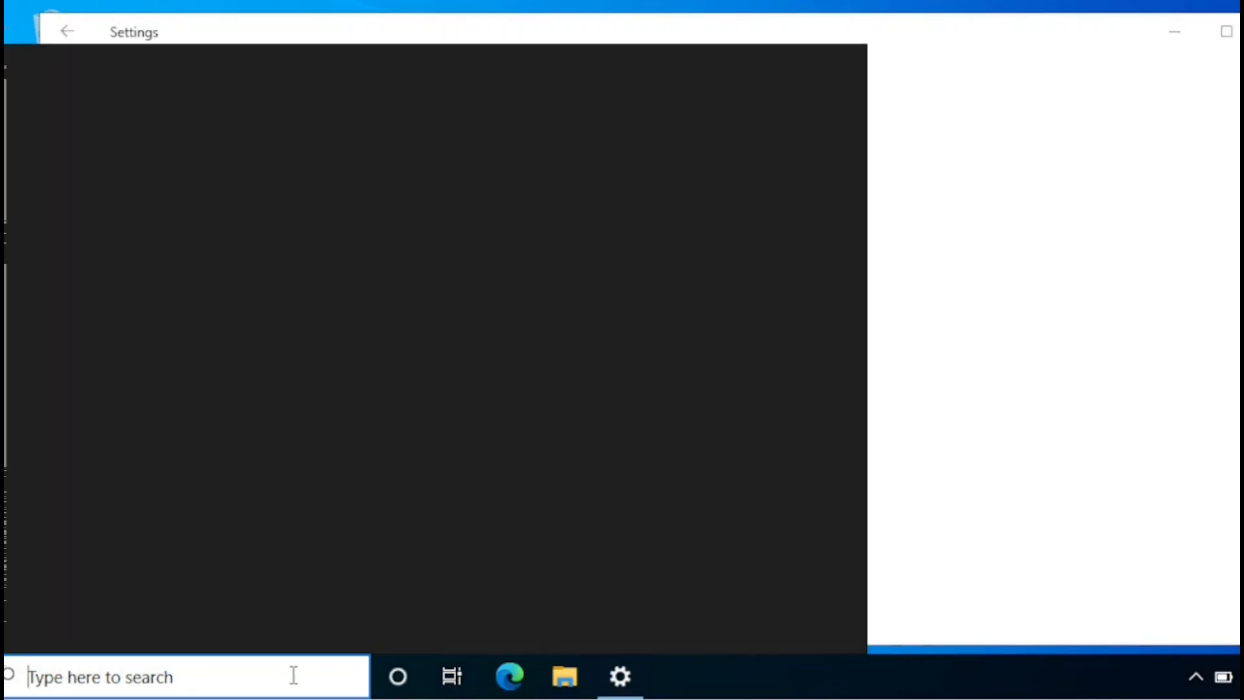
pyautogui.write('REG')
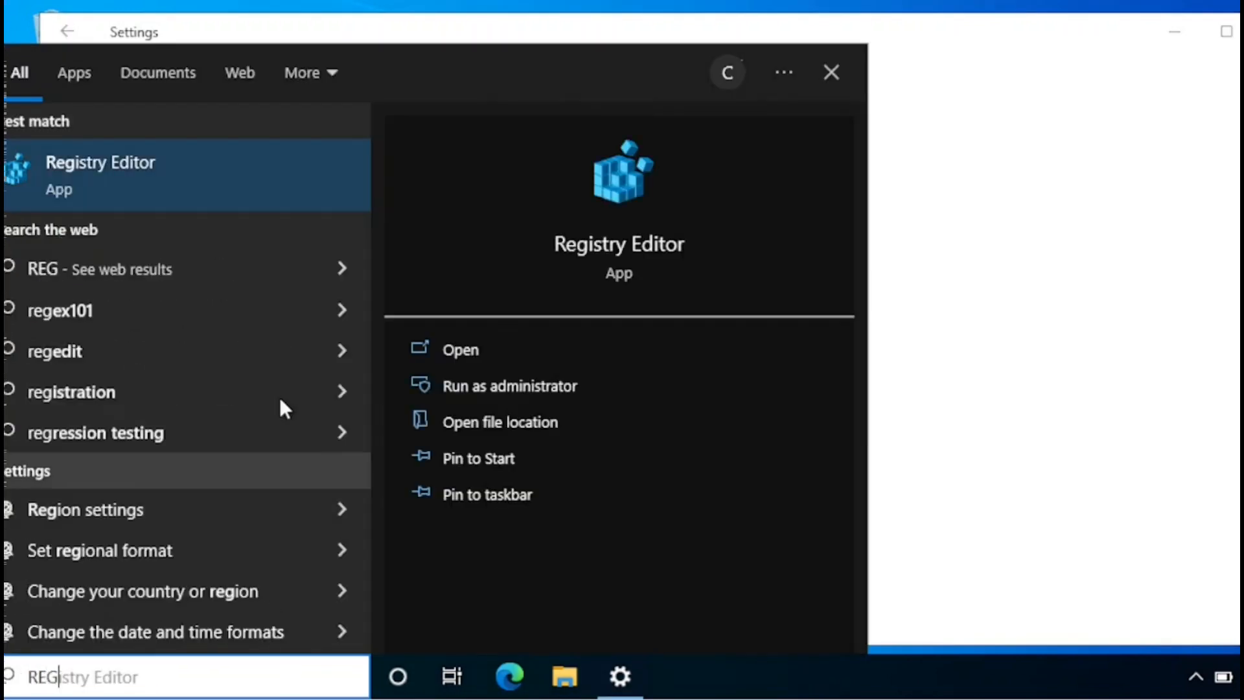
pyautogui.click(218, 173)
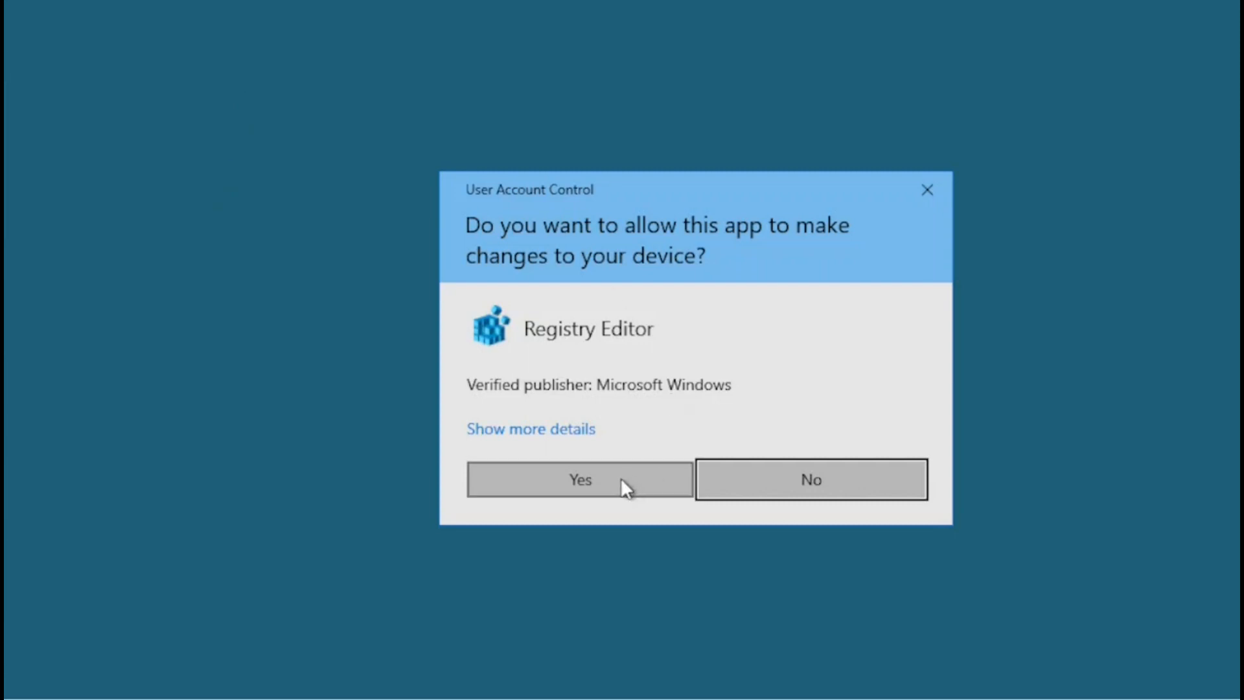
pyautogui.click(621, 478)
pyautogui.moveTo(353, 173); pyautogui.dragTo(372, 59)
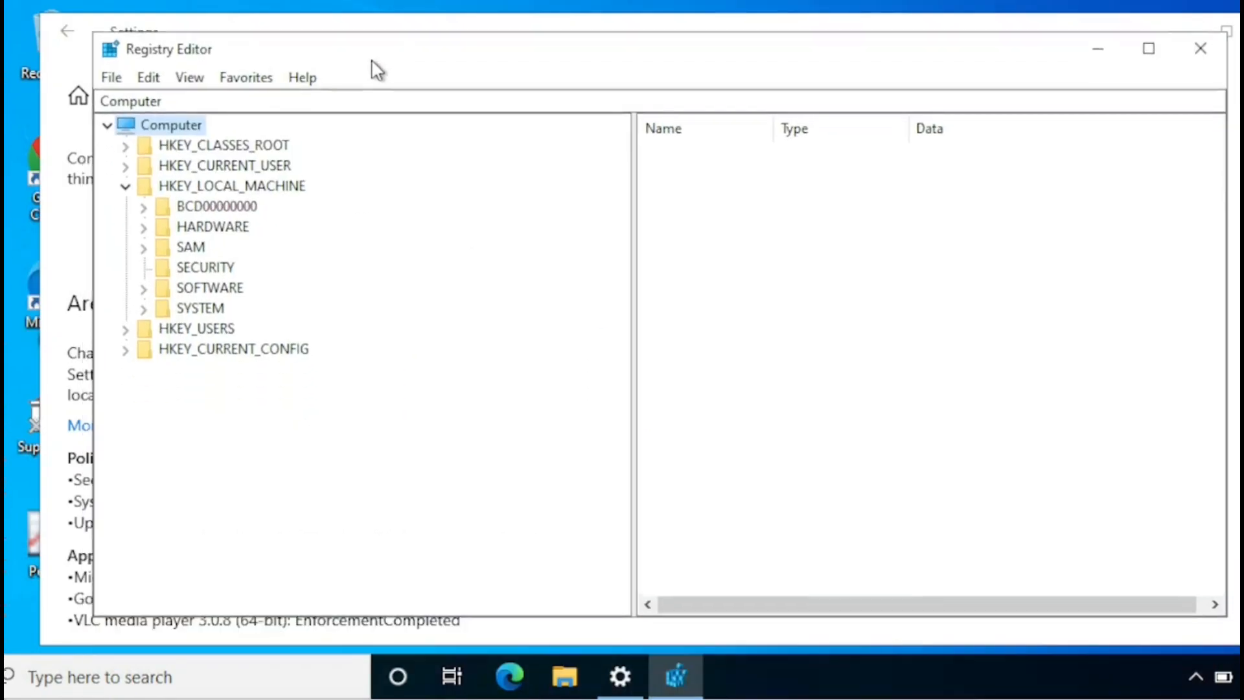
# Browse to HKEY_LOCAL_MACHINE\SOFTWARE\Microsoft in the registry tree and expand the PolicyManager key
pyautogui.doubleClick(243, 286)
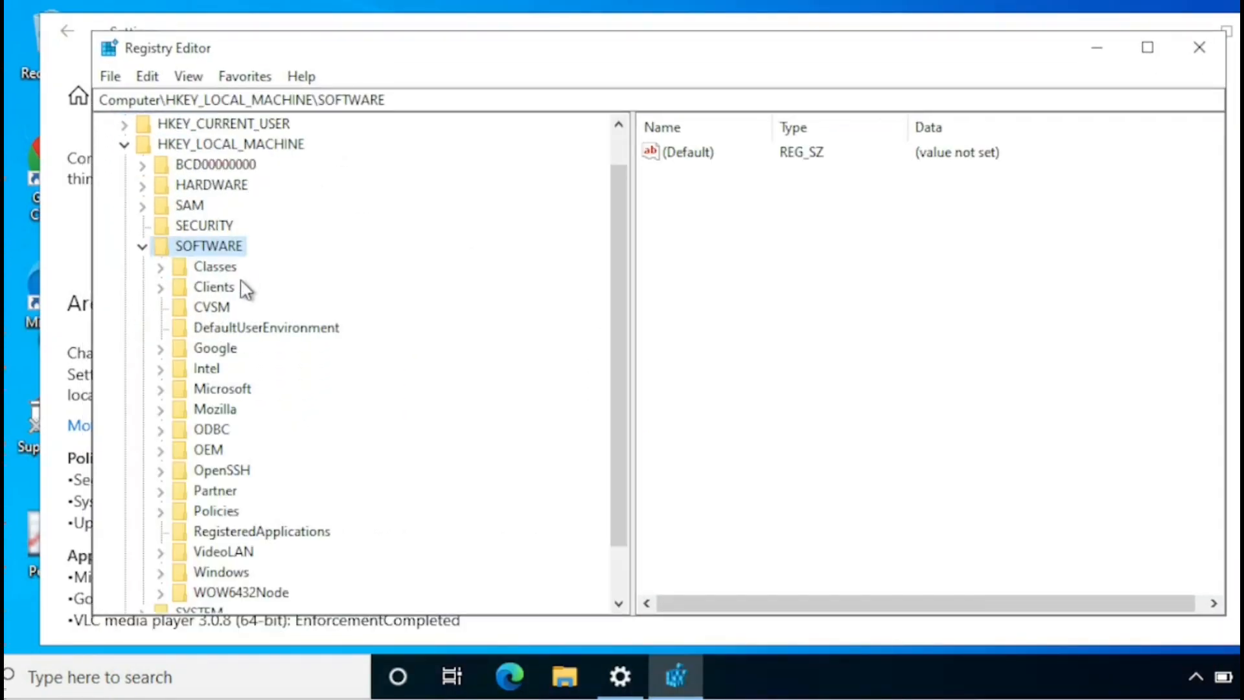
pyautogui.doubleClick(245, 390)
pyautogui.click(246, 402)
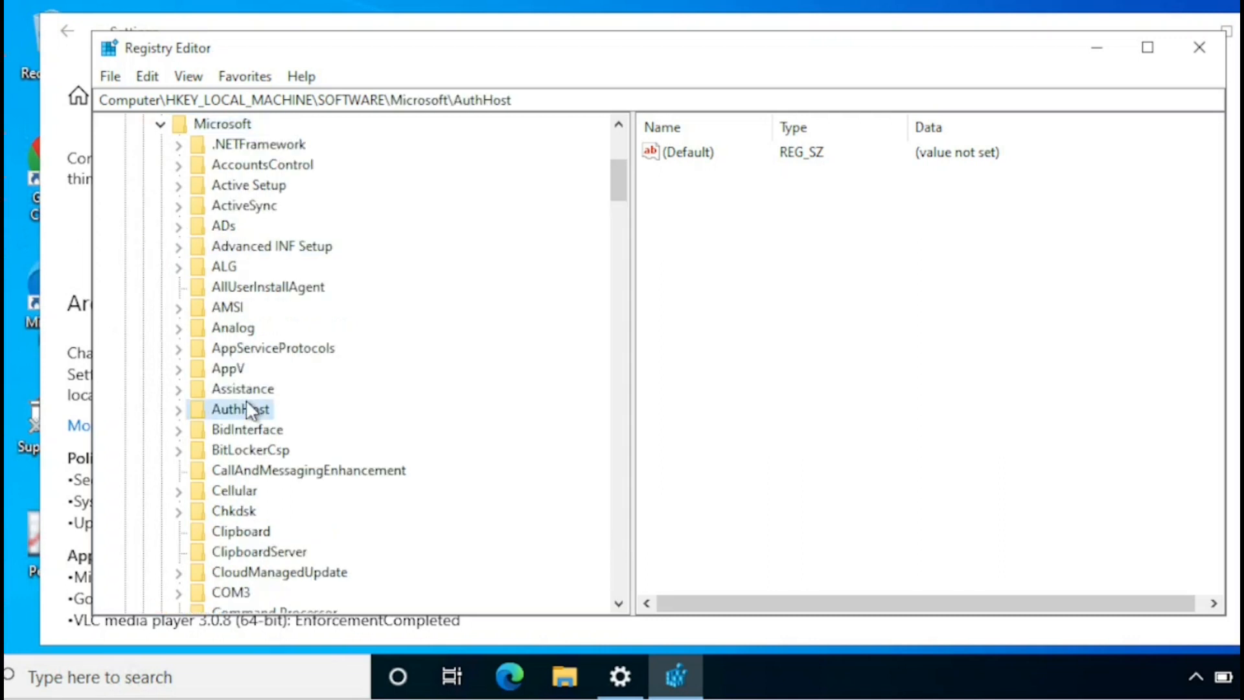
pyautogui.press('p')
pyautogui.press('p')
pyautogui.press('p')
pyautogui.press('p')
pyautogui.press('p')
pyautogui.press('p')
pyautogui.press('p')
pyautogui.press('p')
pyautogui.press('p')
pyautogui.press('p')
pyautogui.press('p')
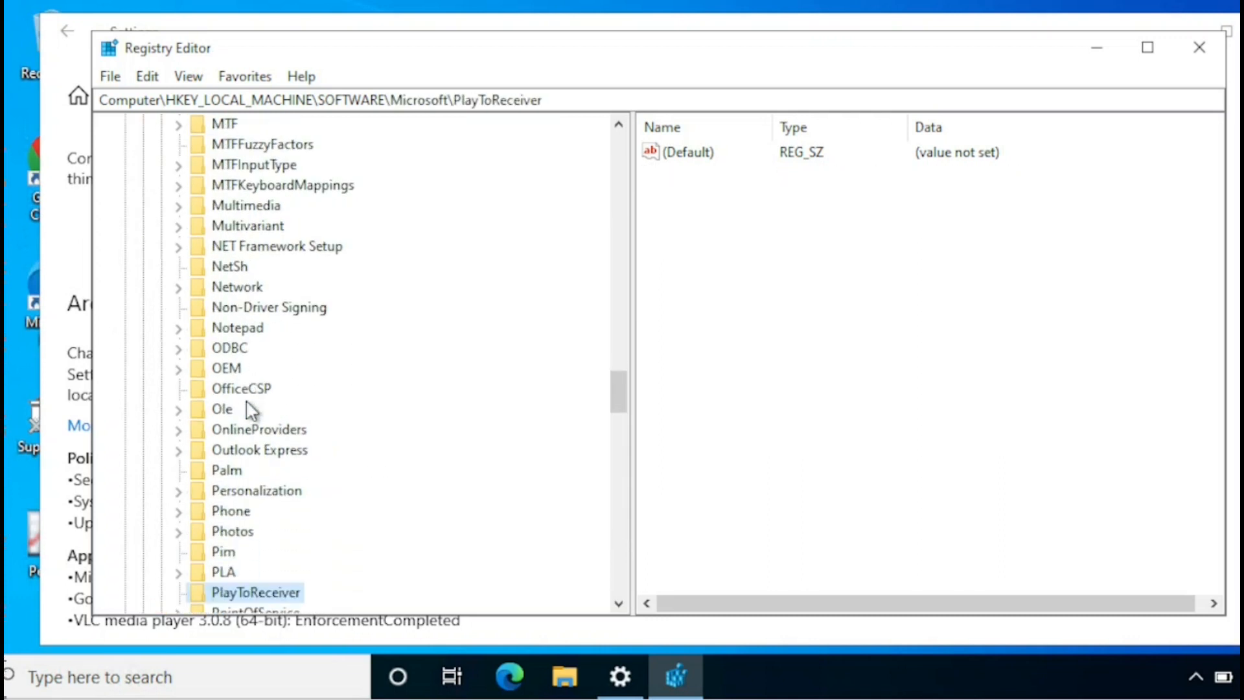
pyautogui.press('p')
pyautogui.doubleClick(291, 555)
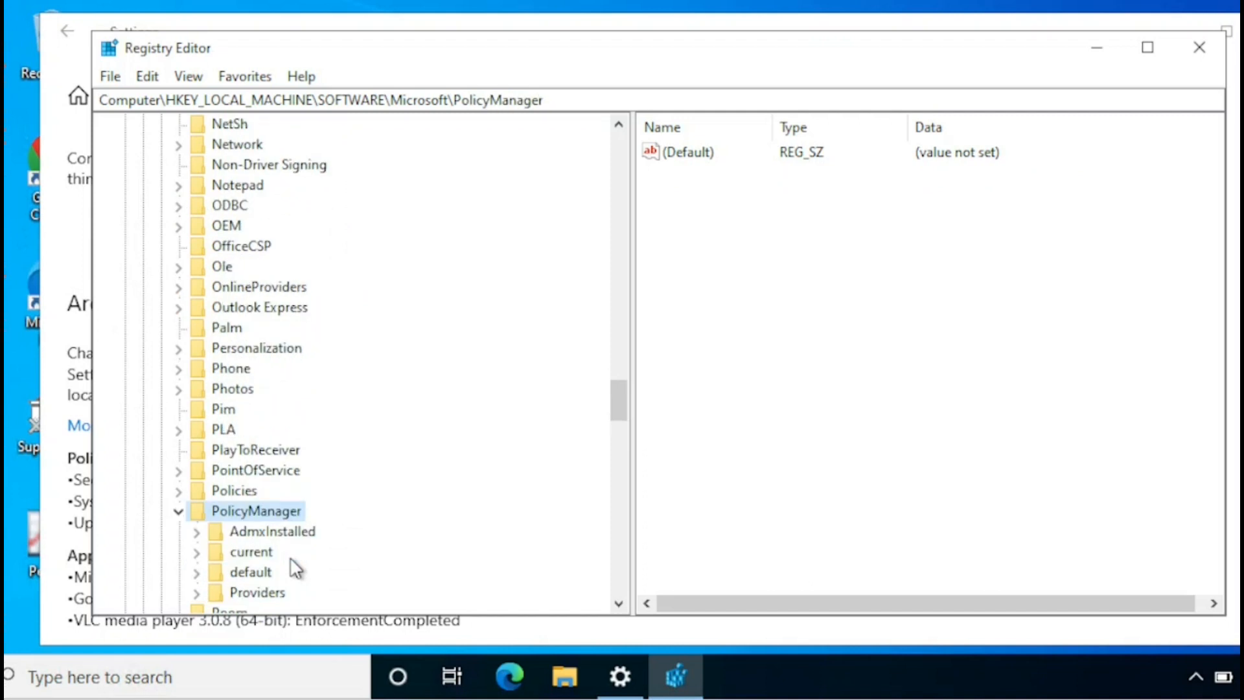
# Expand the current\device key under PolicyManager to examine the policy areas applied to the device
pyautogui.moveTo(619, 414); pyautogui.dragTo(619, 444)
pyautogui.doubleClick(253, 187)
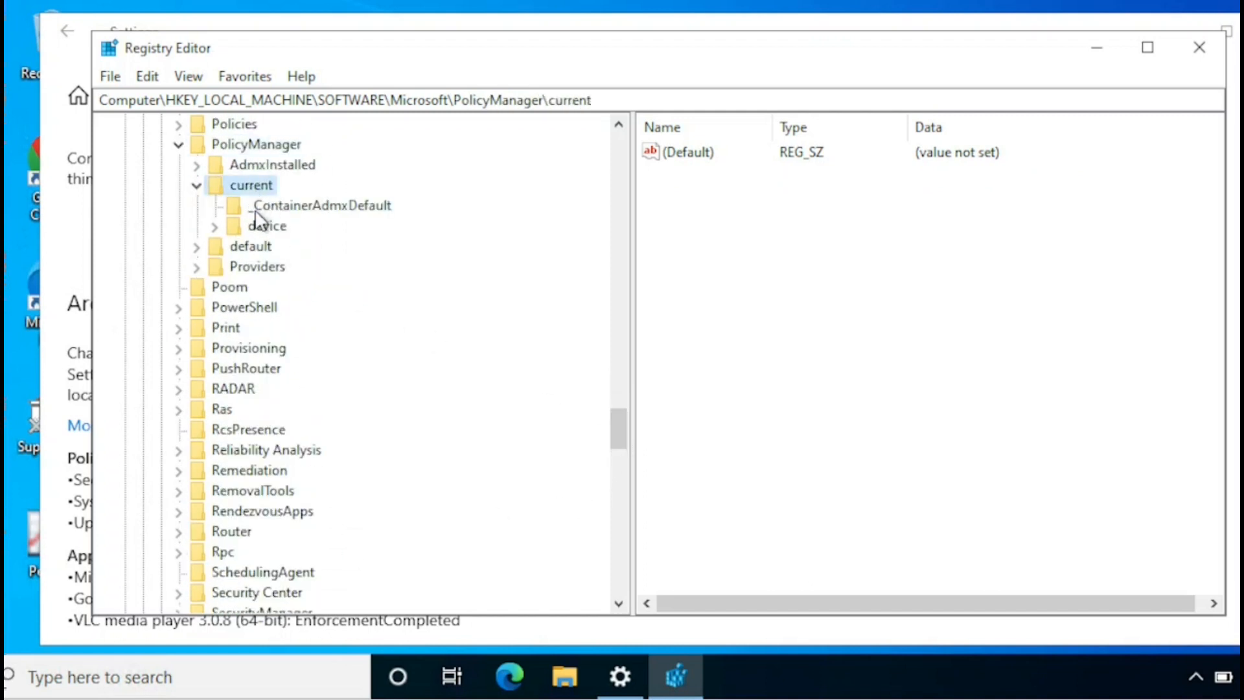
pyautogui.click(215, 227)
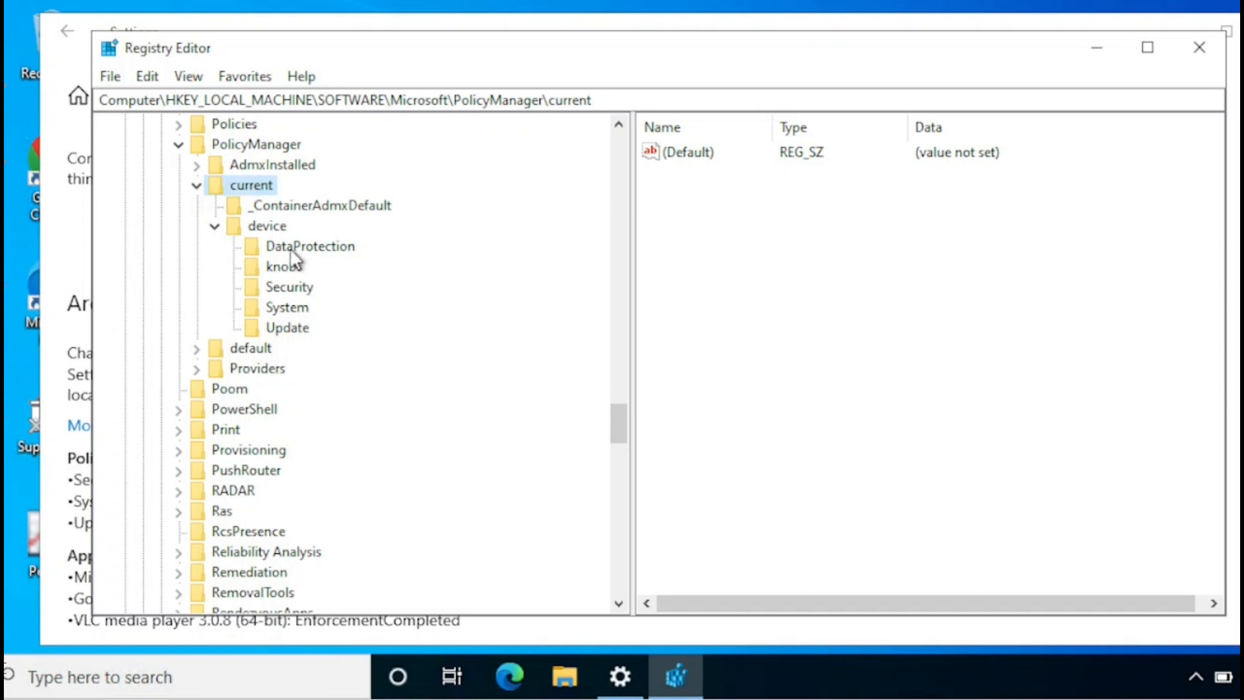
# Minimize Registry Editor and Settings, switch to Microsoft Edge, and open the device configuration profiles in the Endpoint Manager admin center
pyautogui.click(1113, 51)
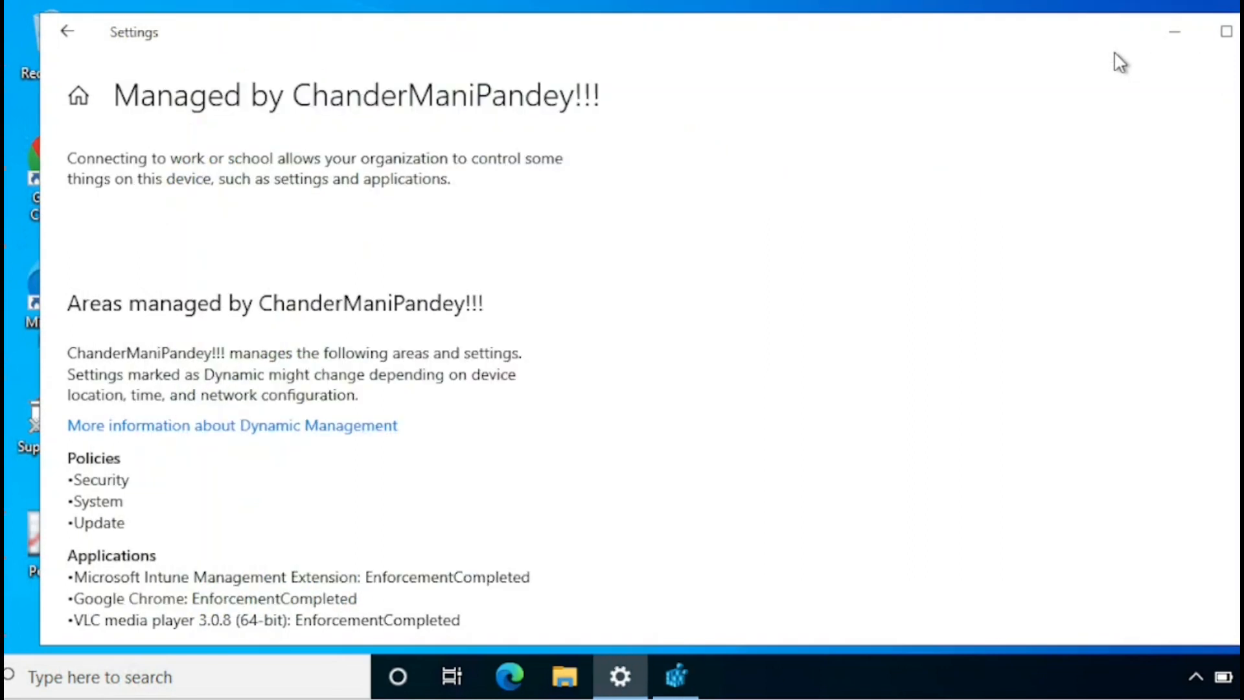
pyautogui.click(1167, 34)
pyautogui.click(512, 685)
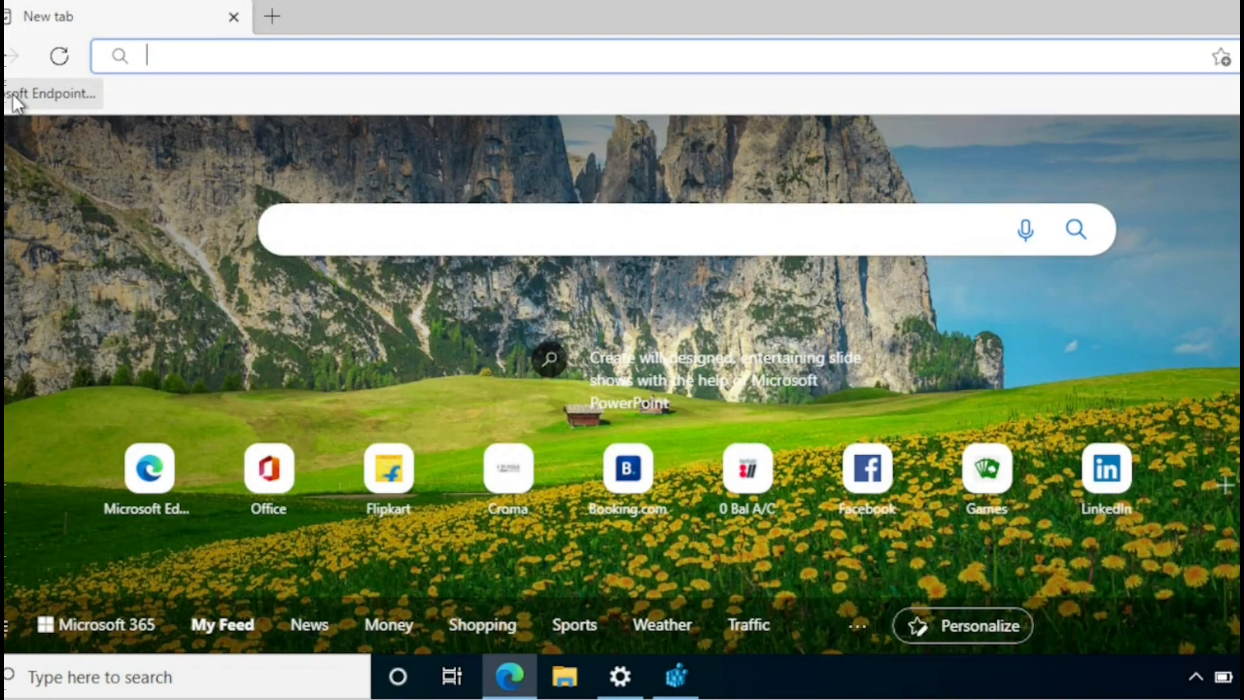
pyautogui.click(13, 94)
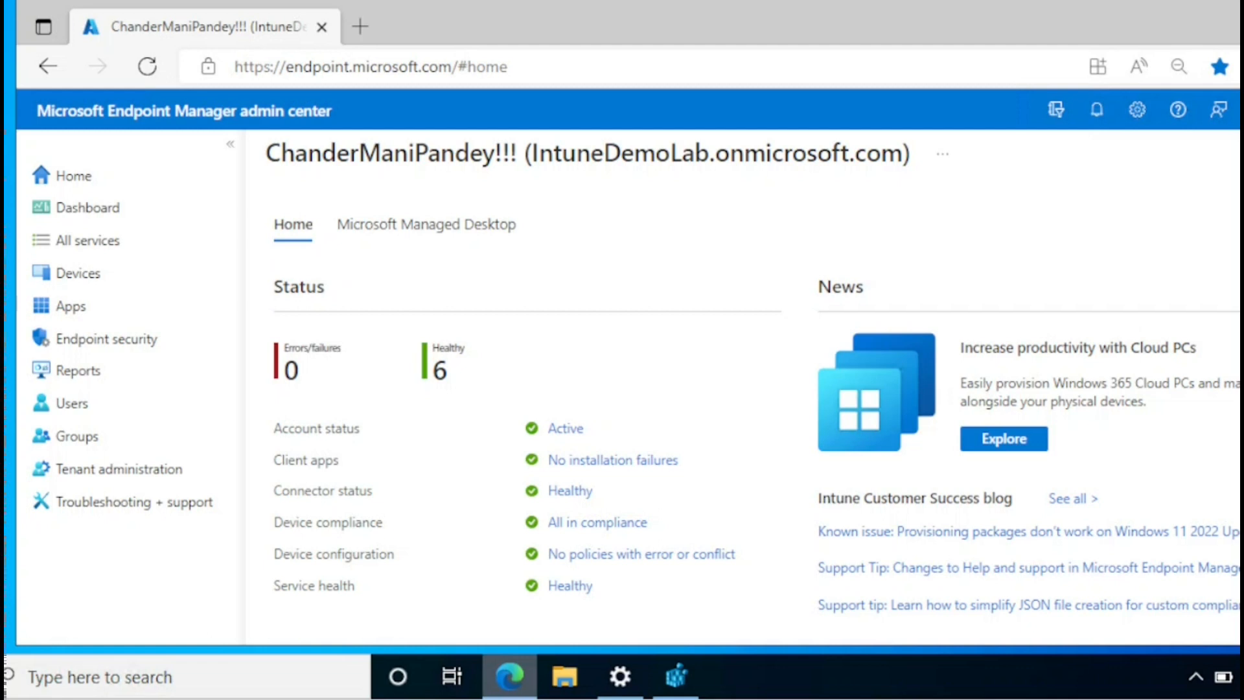
pyautogui.click(81, 277)
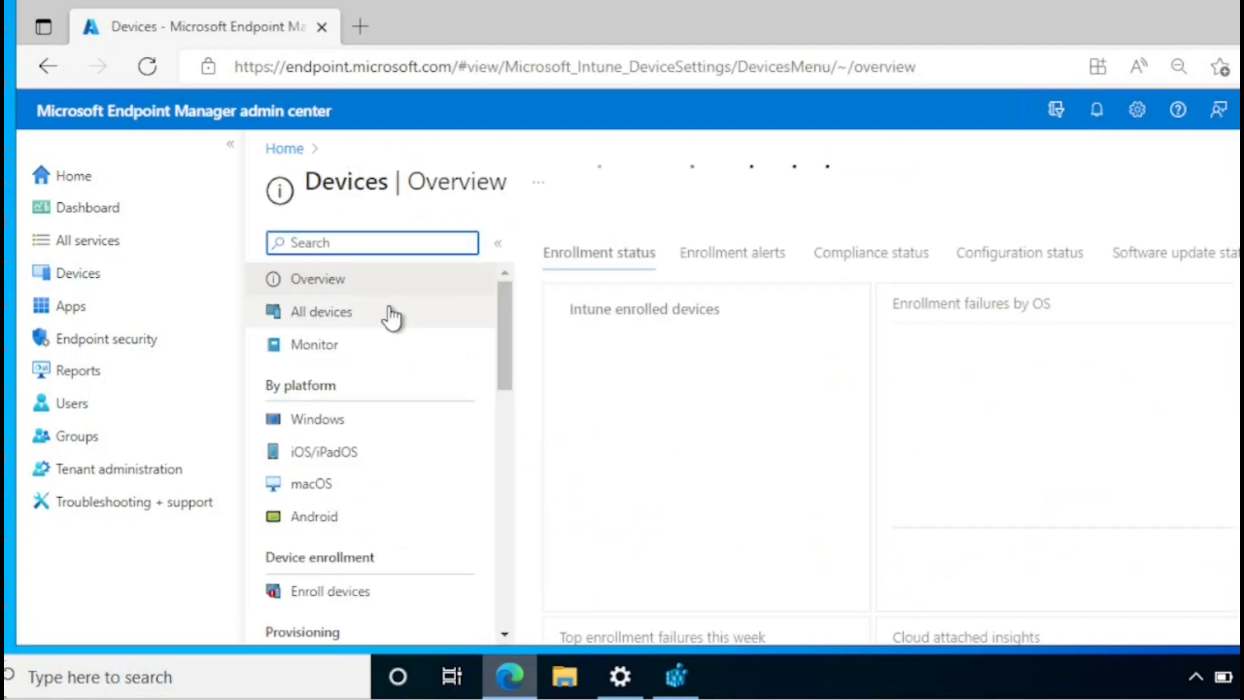
pyautogui.moveTo(504, 319); pyautogui.dragTo(507, 467)
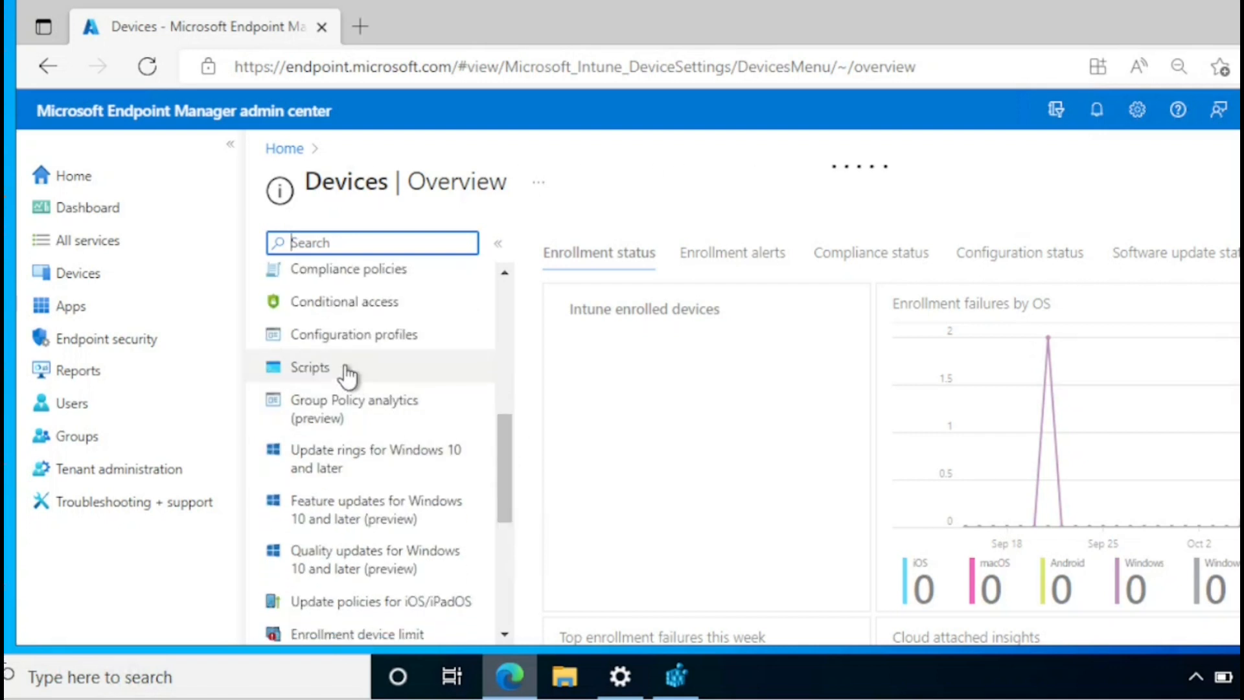
pyautogui.click(322, 348)
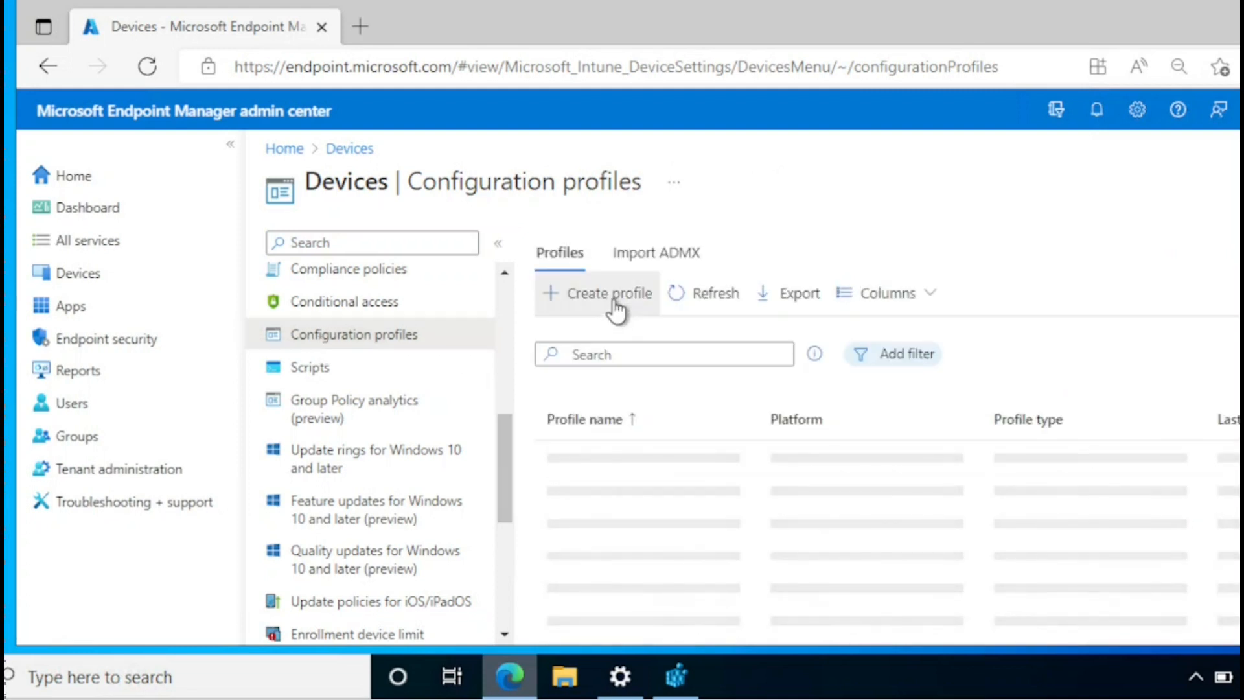
# Start a new configuration profile for Windows 10 and later using the Windows health monitoring template
pyautogui.click(613, 297)
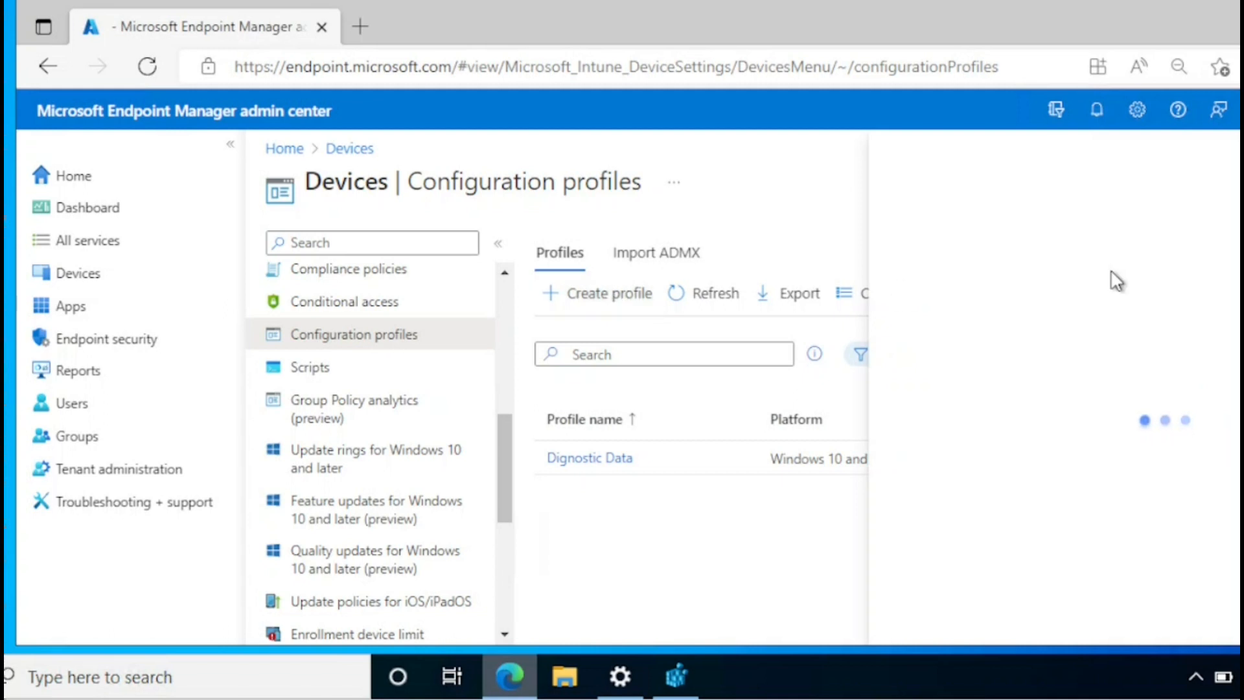
pyautogui.click(1055, 253)
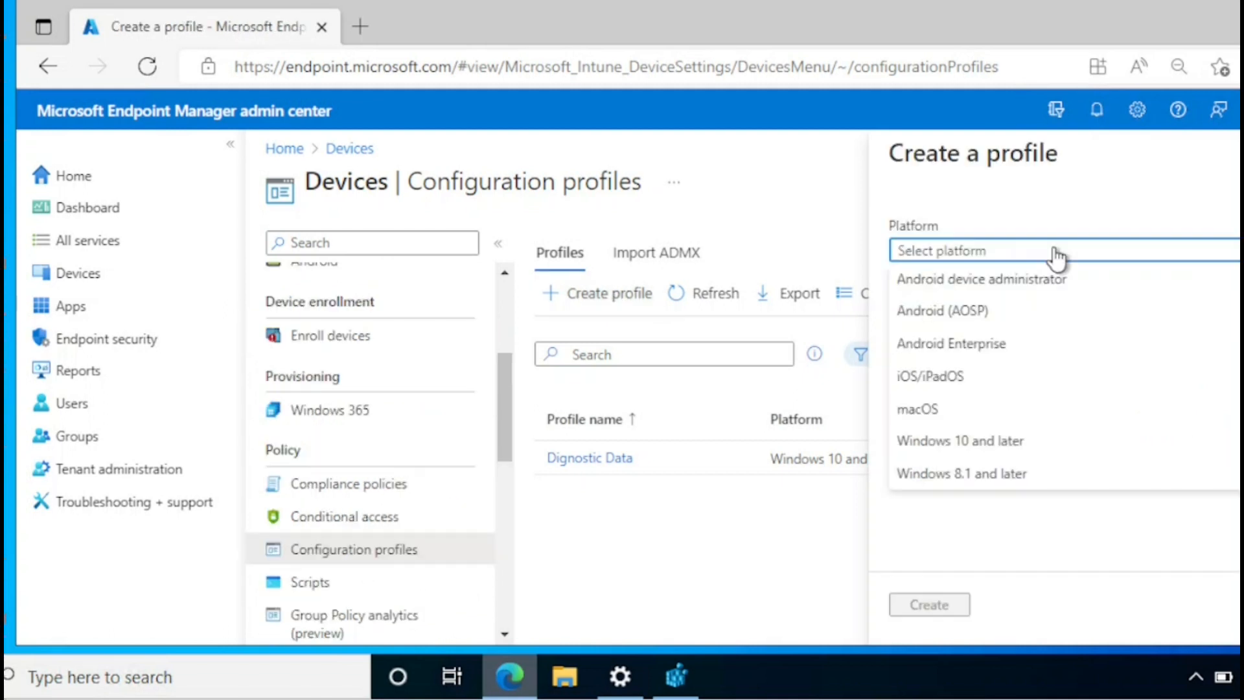
pyautogui.click(993, 443)
pyautogui.click(1049, 317)
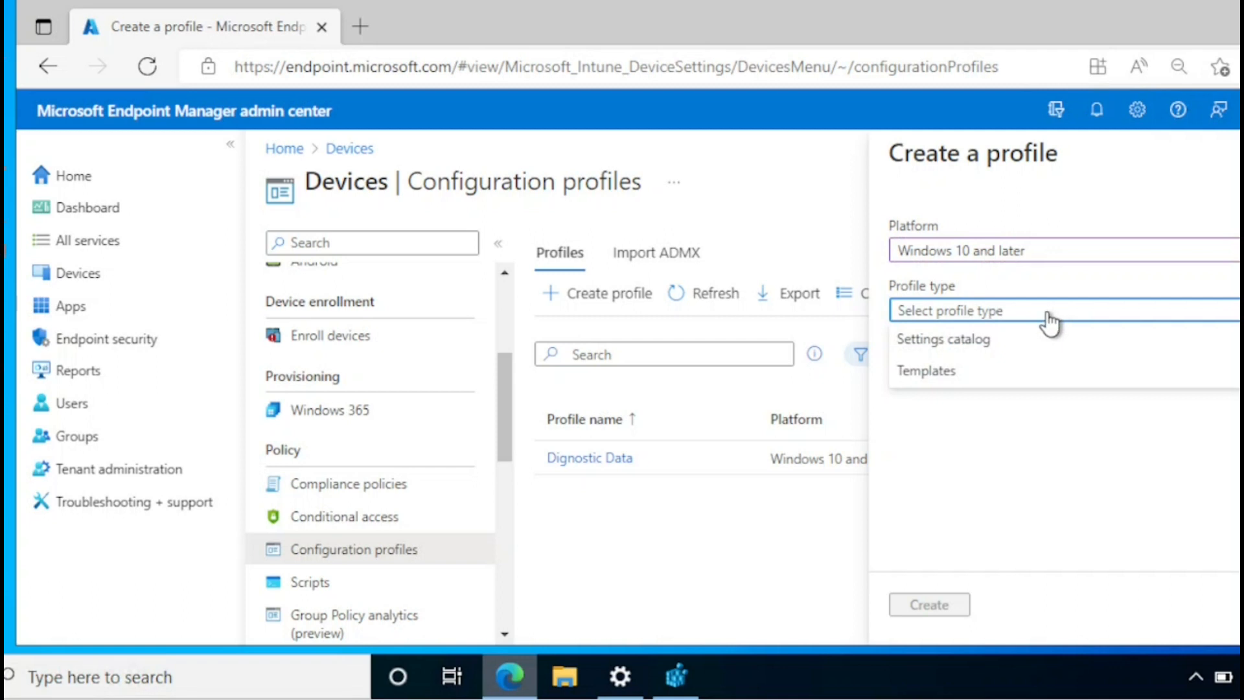
pyautogui.click(944, 371)
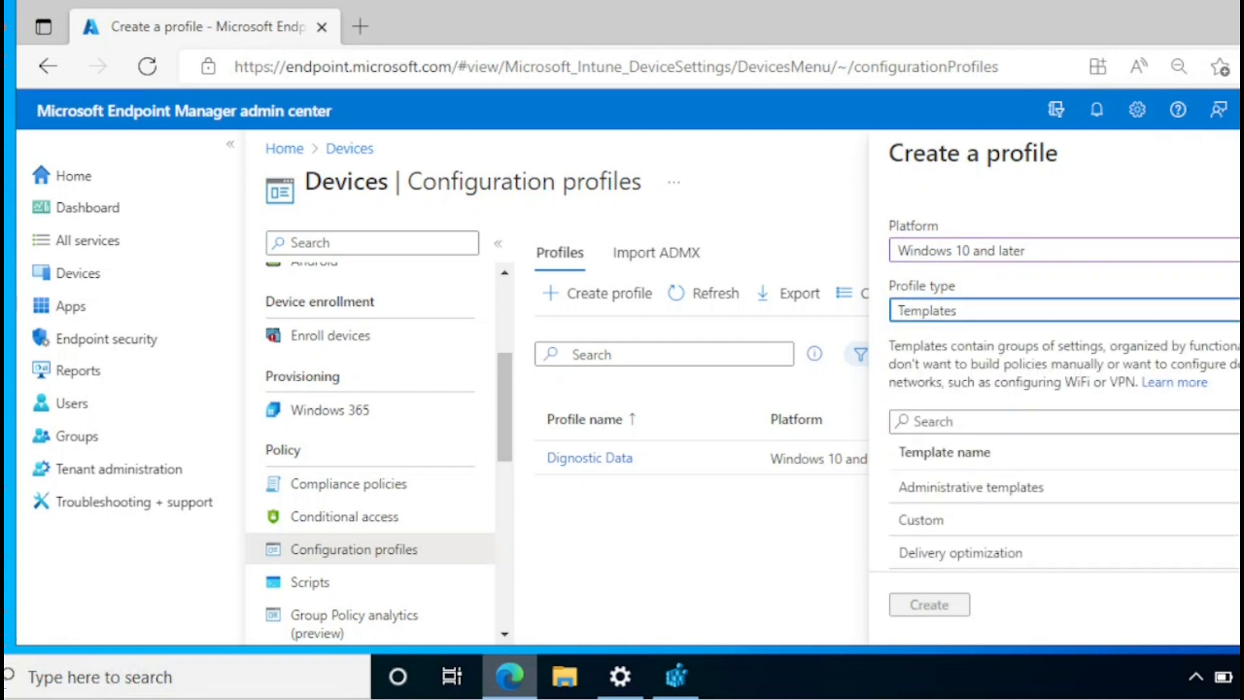
pyautogui.scroll(-10, 1062, 389)
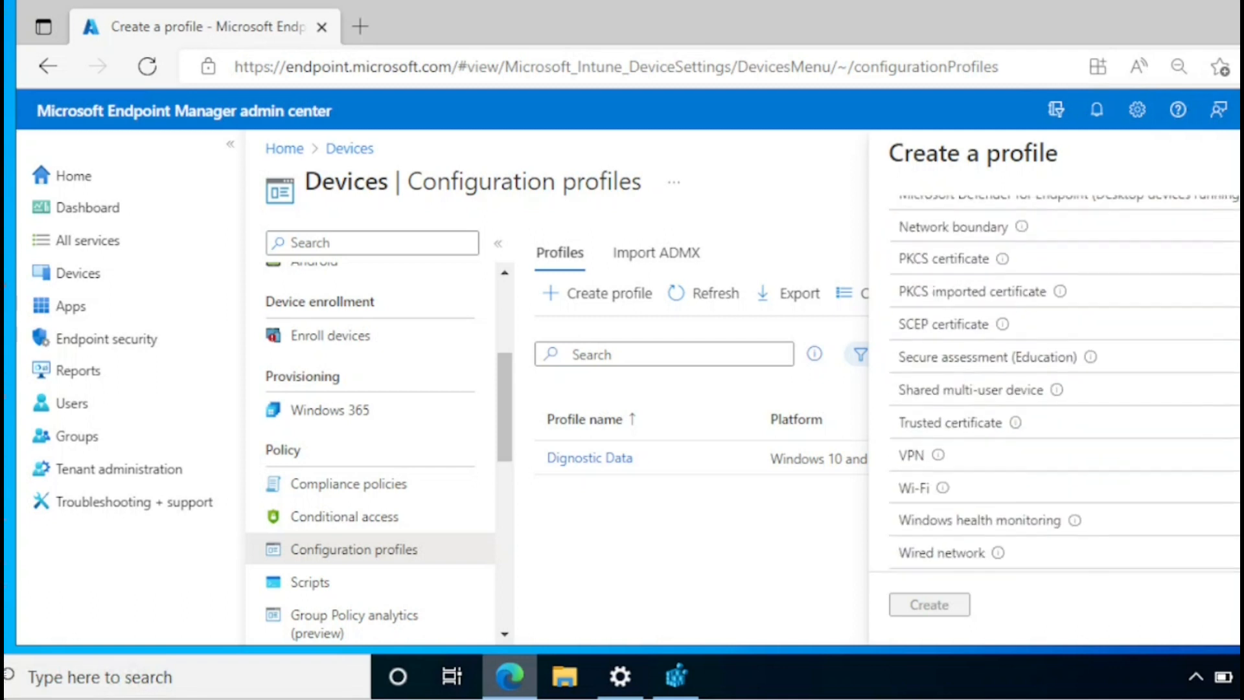
pyautogui.click(1025, 515)
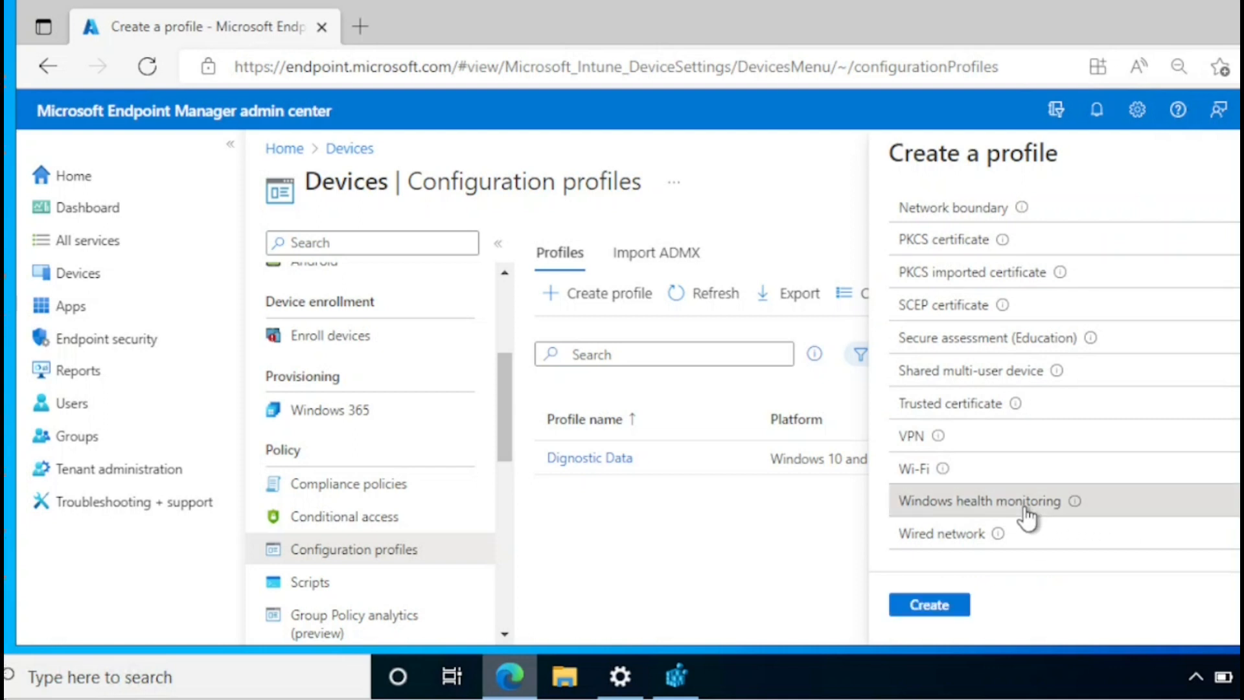
pyautogui.click(949, 611)
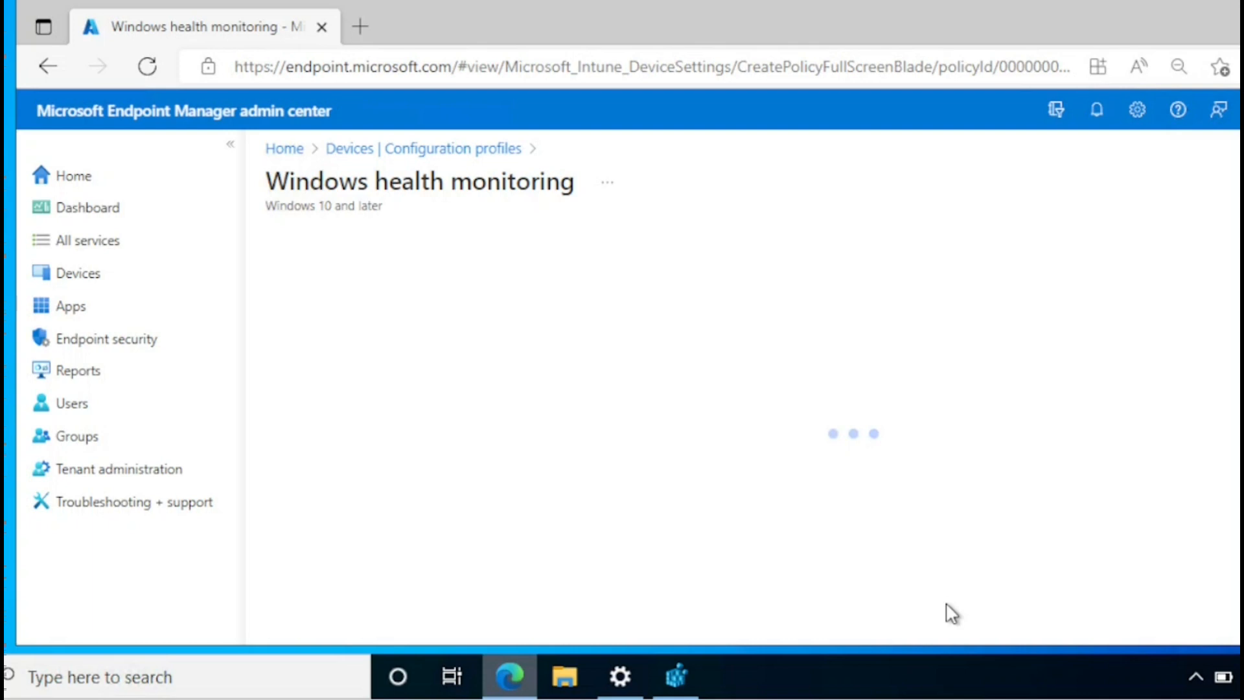
# Name the profile Windows Health Monitoring and proceed to its configuration settings
pyautogui.click(584, 303)
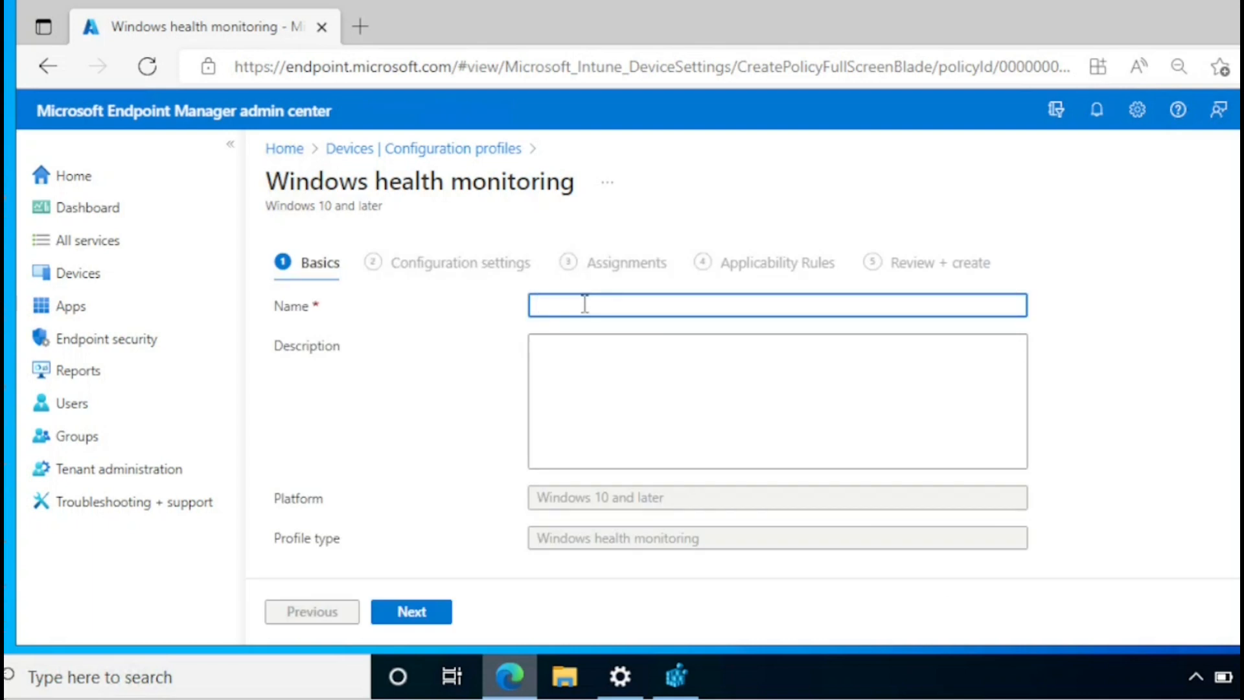
pyautogui.write('Windows Health Monitoring')
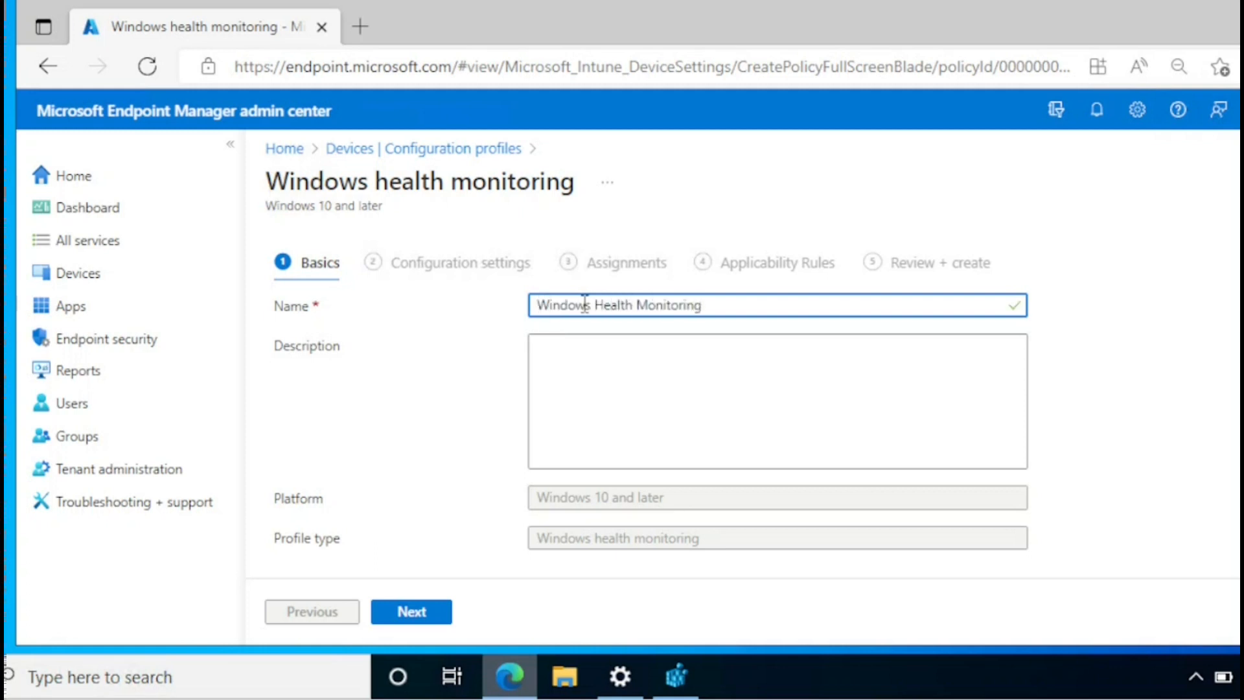
pyautogui.click(410, 616)
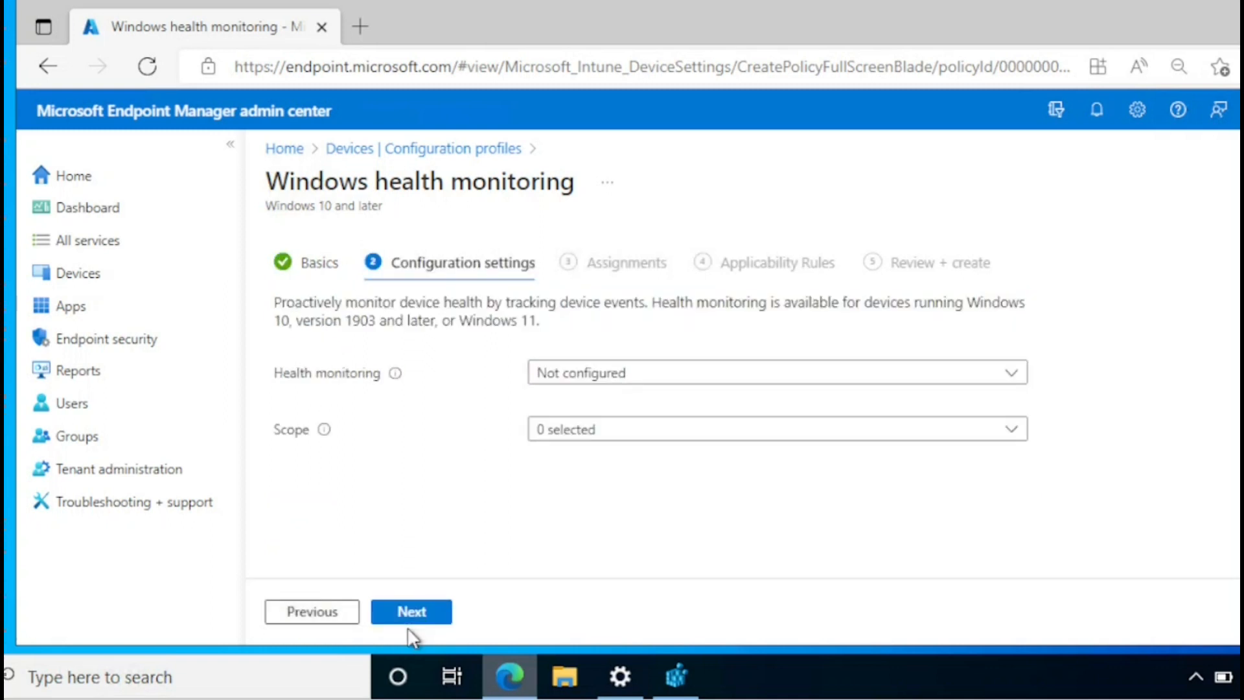
# Enable health monitoring with Windows updates as the scope and proceed to the assignments
pyautogui.click(619, 376)
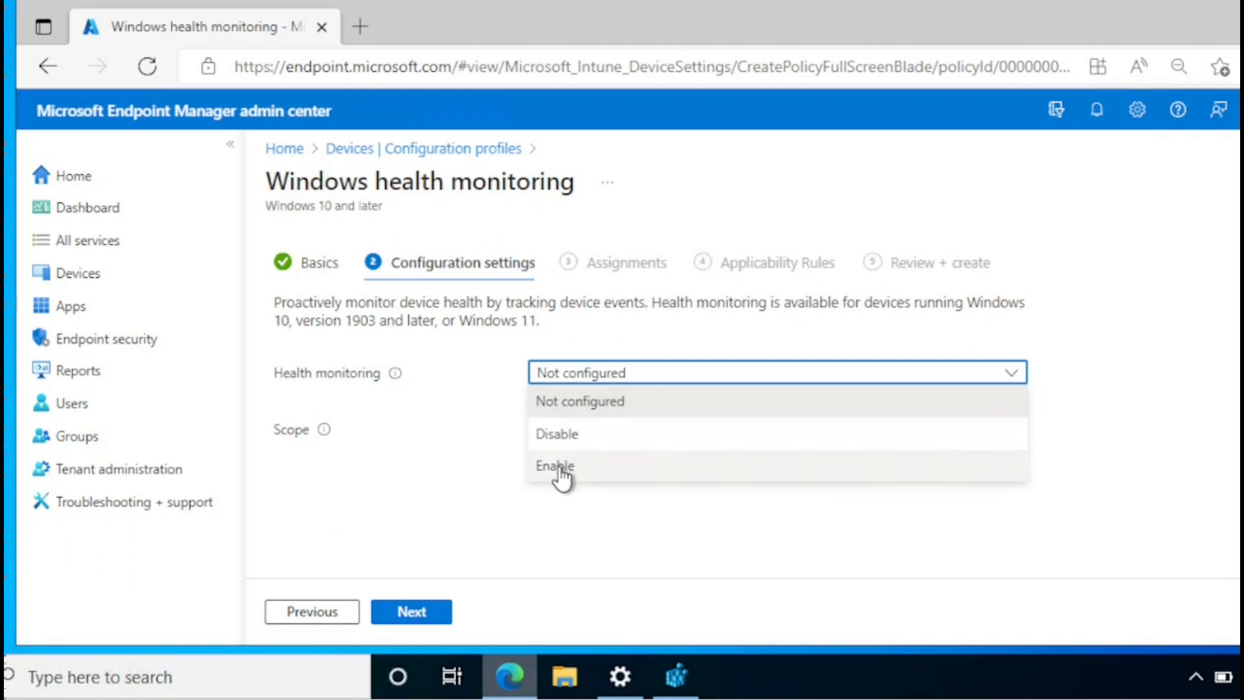
pyautogui.click(559, 473)
pyautogui.click(583, 429)
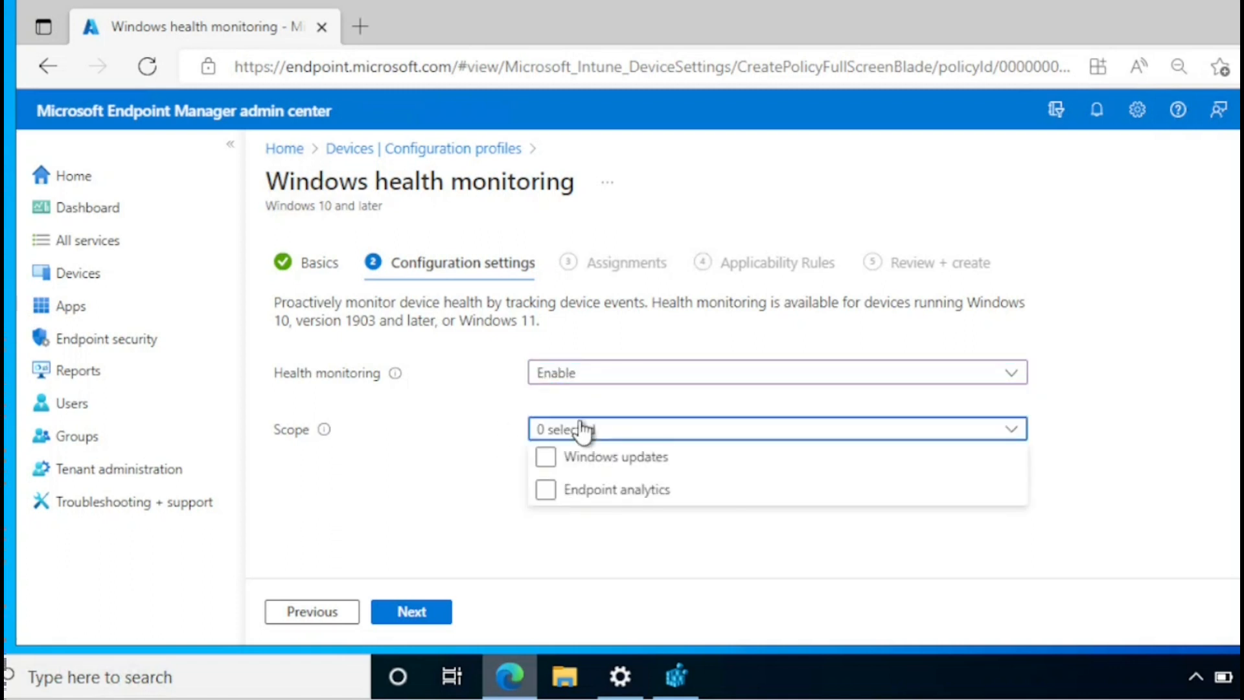
pyautogui.click(546, 458)
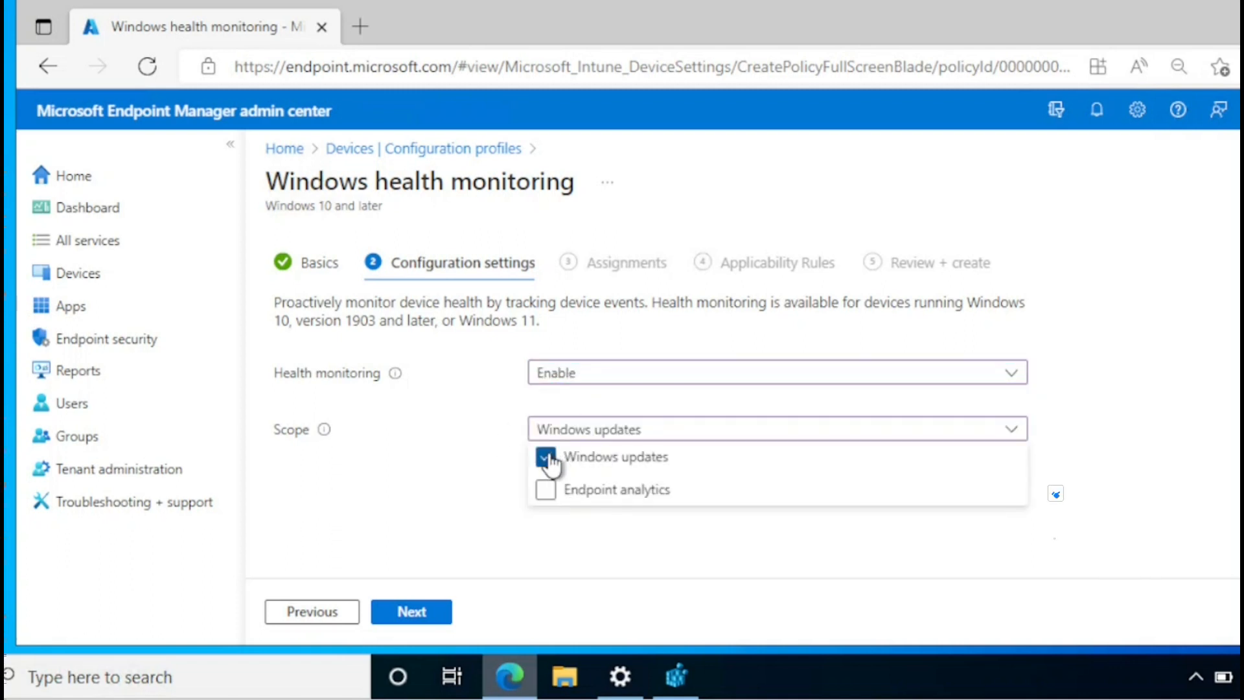
pyautogui.click(431, 612)
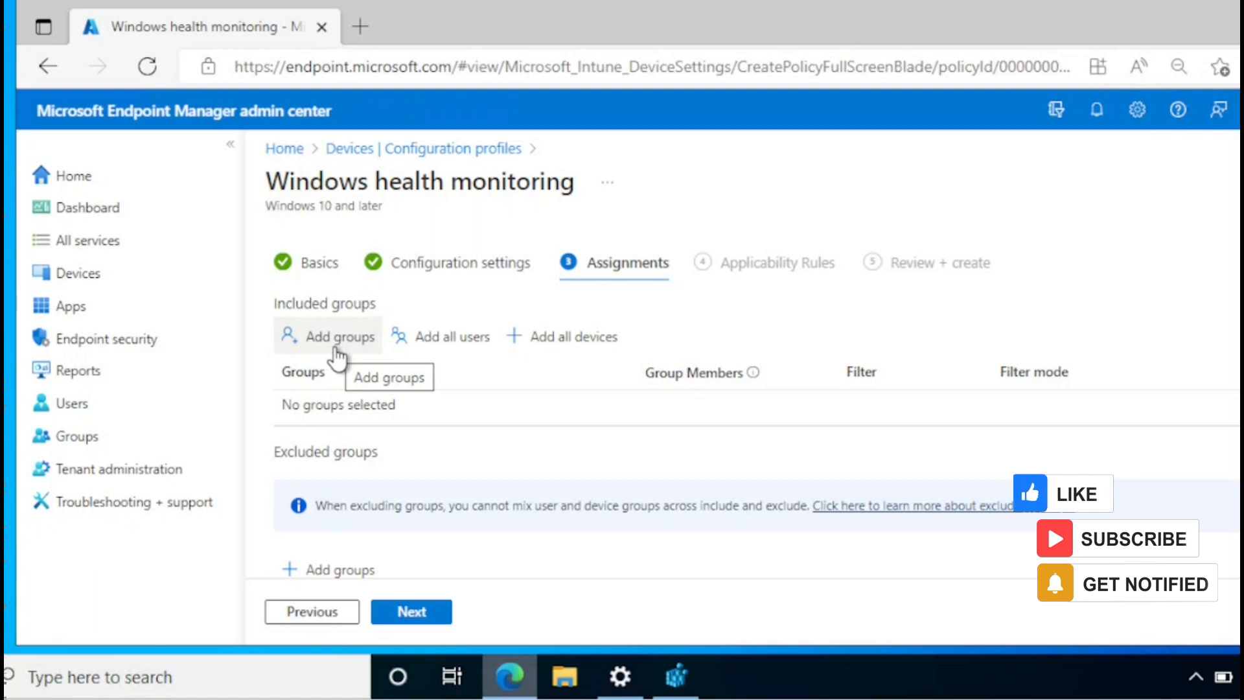
# Assign the profile to all devices, create it without applicability rules, and refresh the profile list
pyautogui.click(591, 355)
pyautogui.click(433, 617)
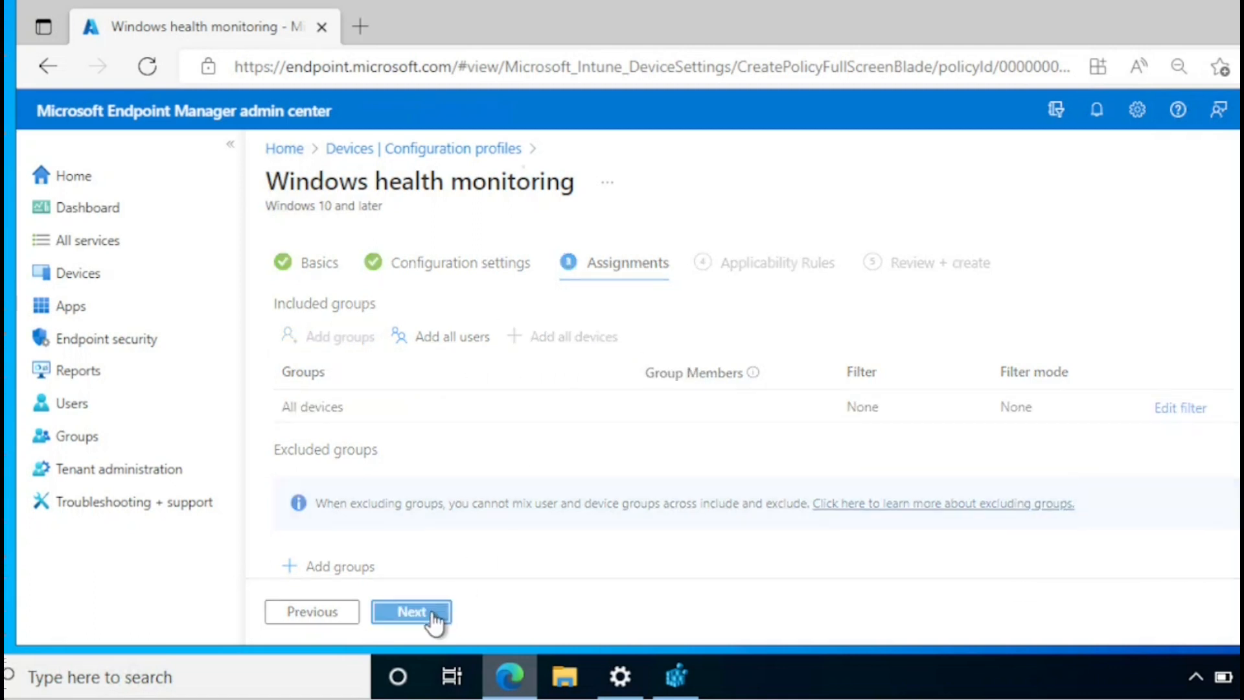
pyautogui.click(433, 616)
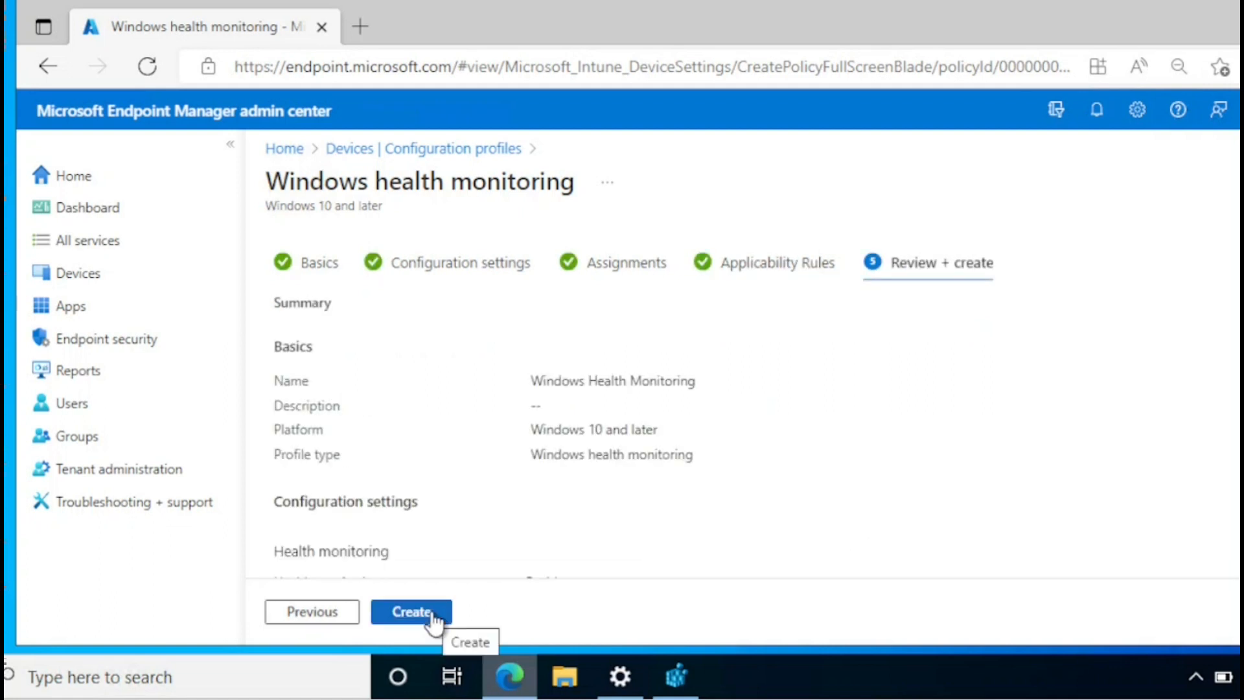
pyautogui.click(433, 615)
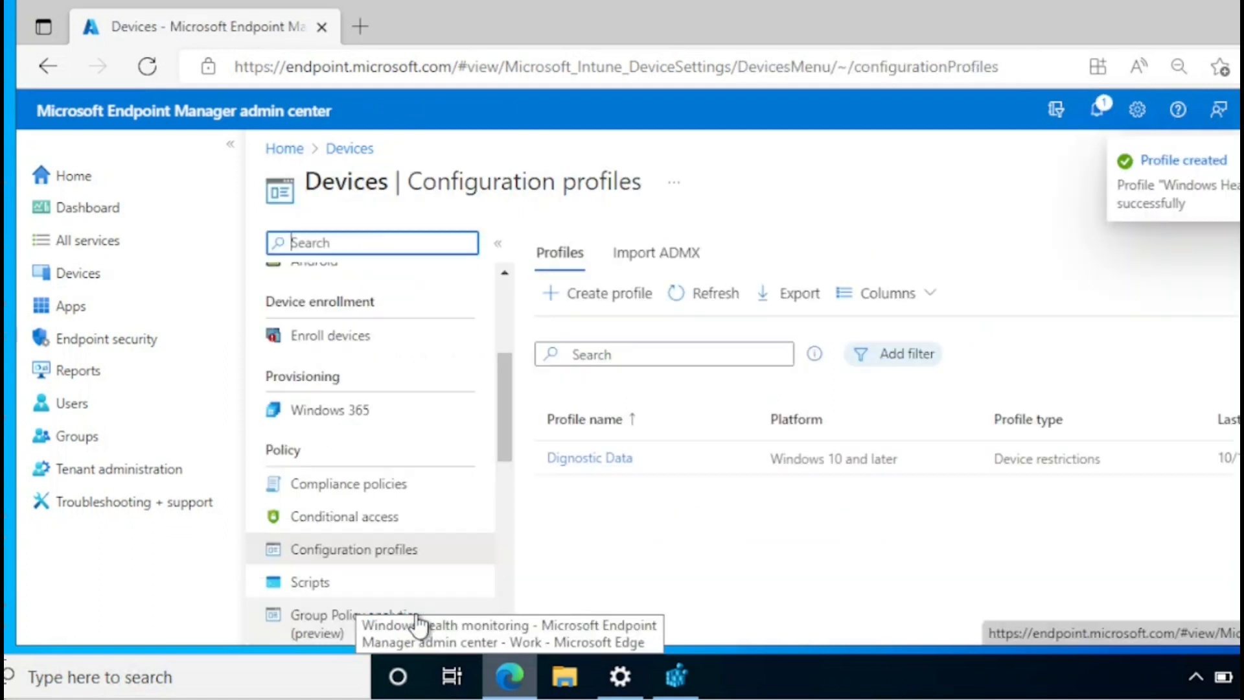
pyautogui.click(706, 296)
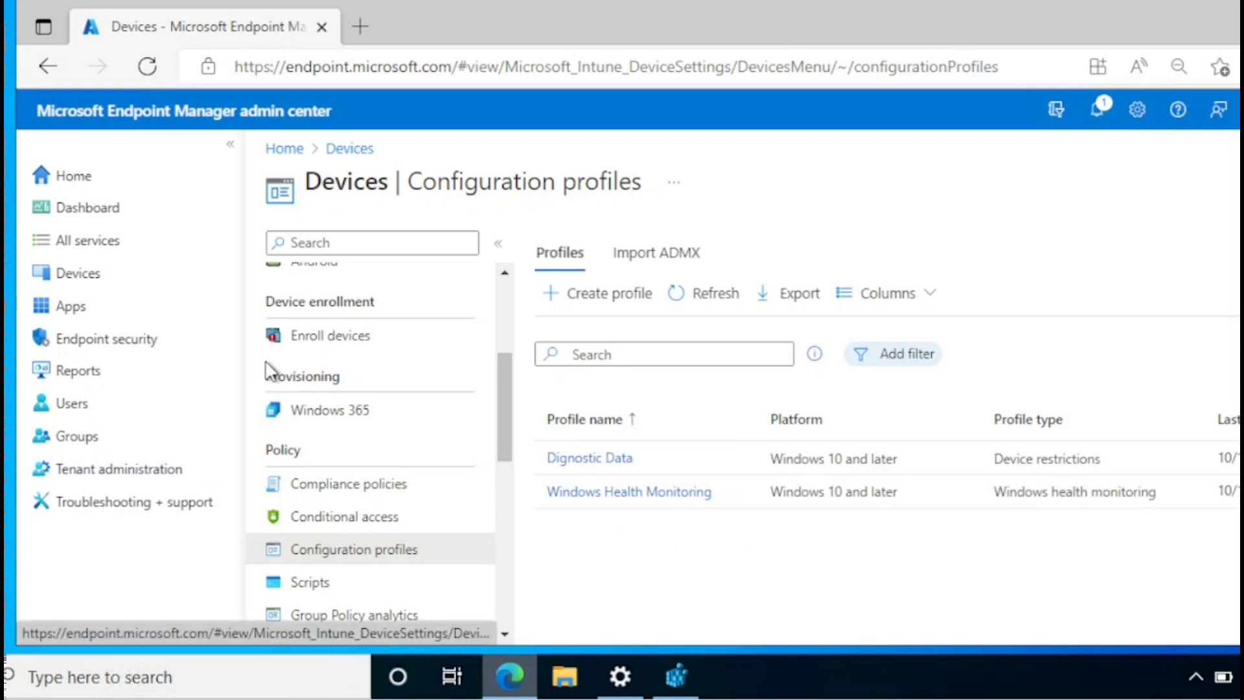
# Open the Windows device DESKTOP-7K3J6BS in Endpoint Manager and sync it with Intune
pyautogui.click(75, 273)
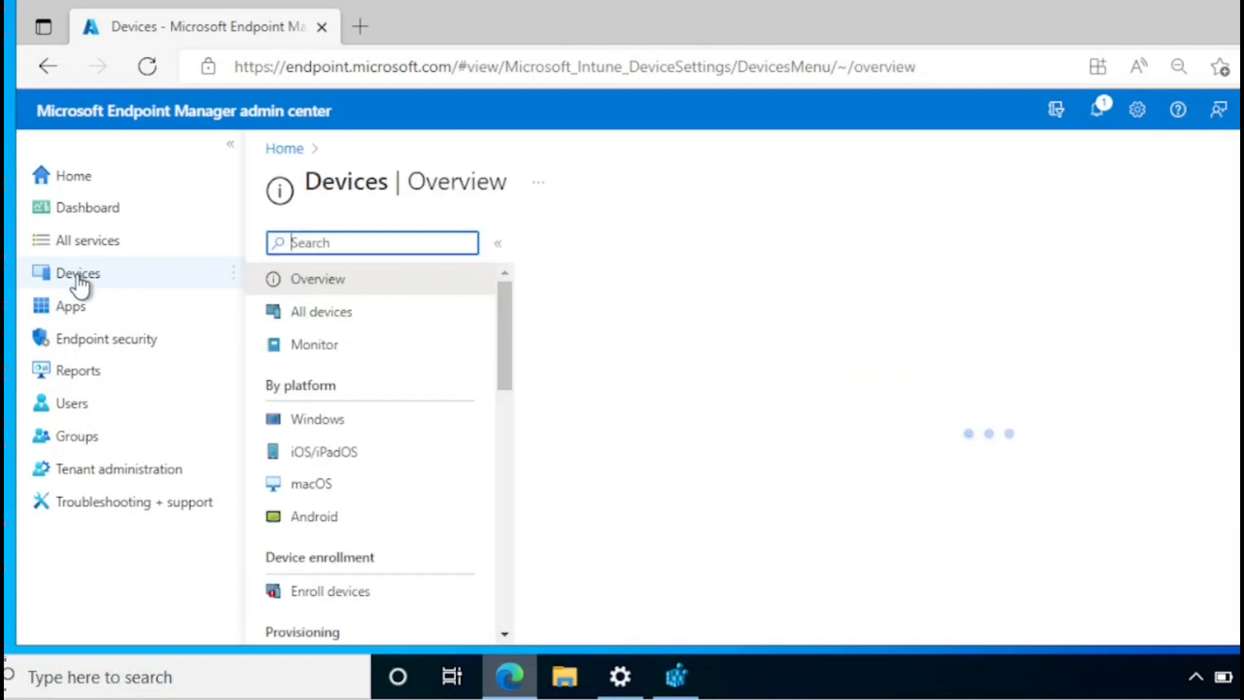
pyautogui.click(325, 422)
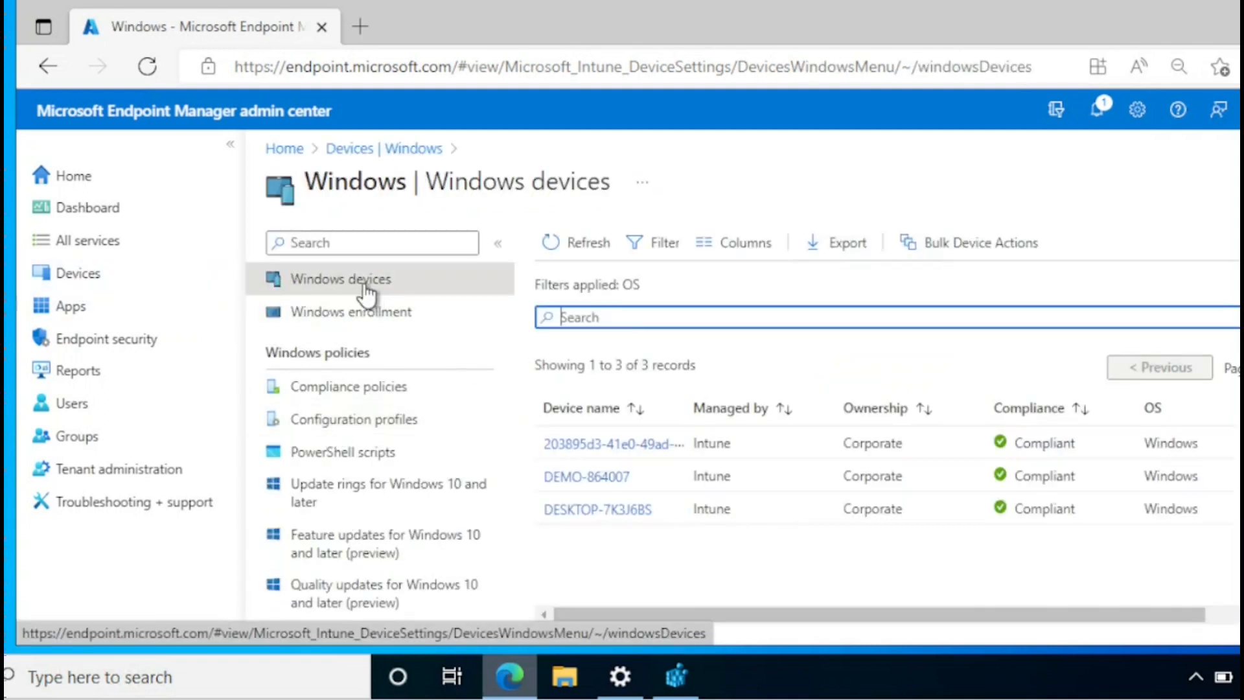
pyautogui.click(599, 515)
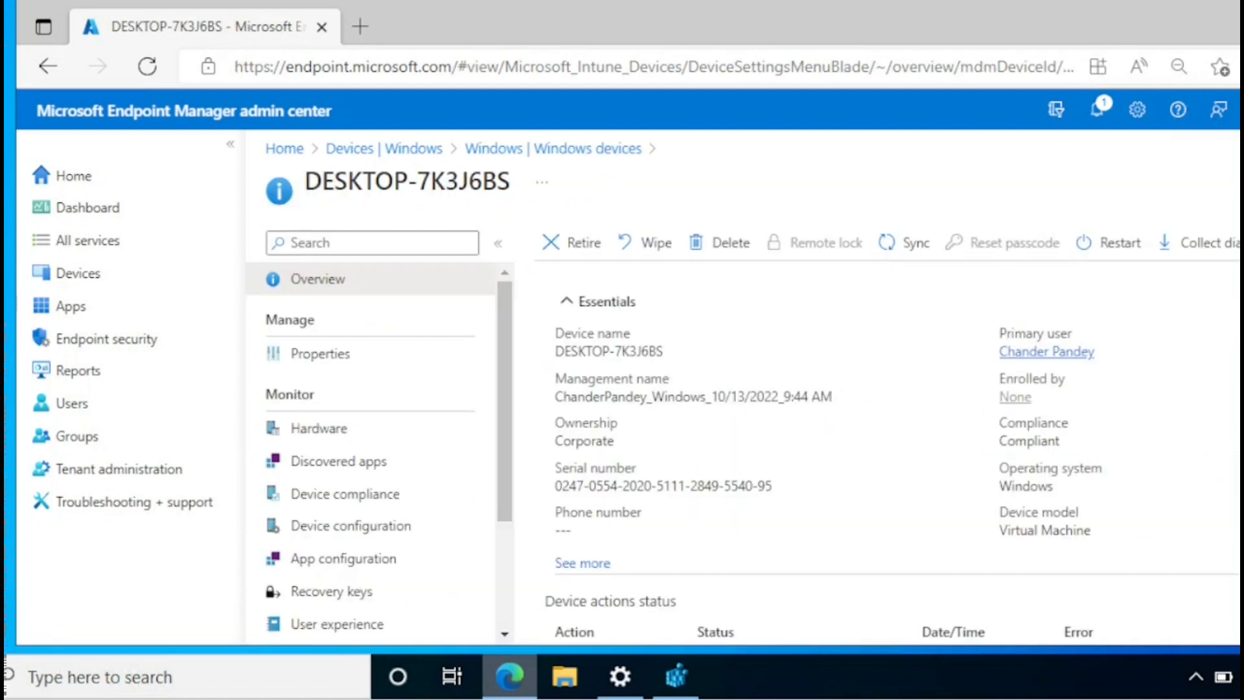
pyautogui.click(907, 245)
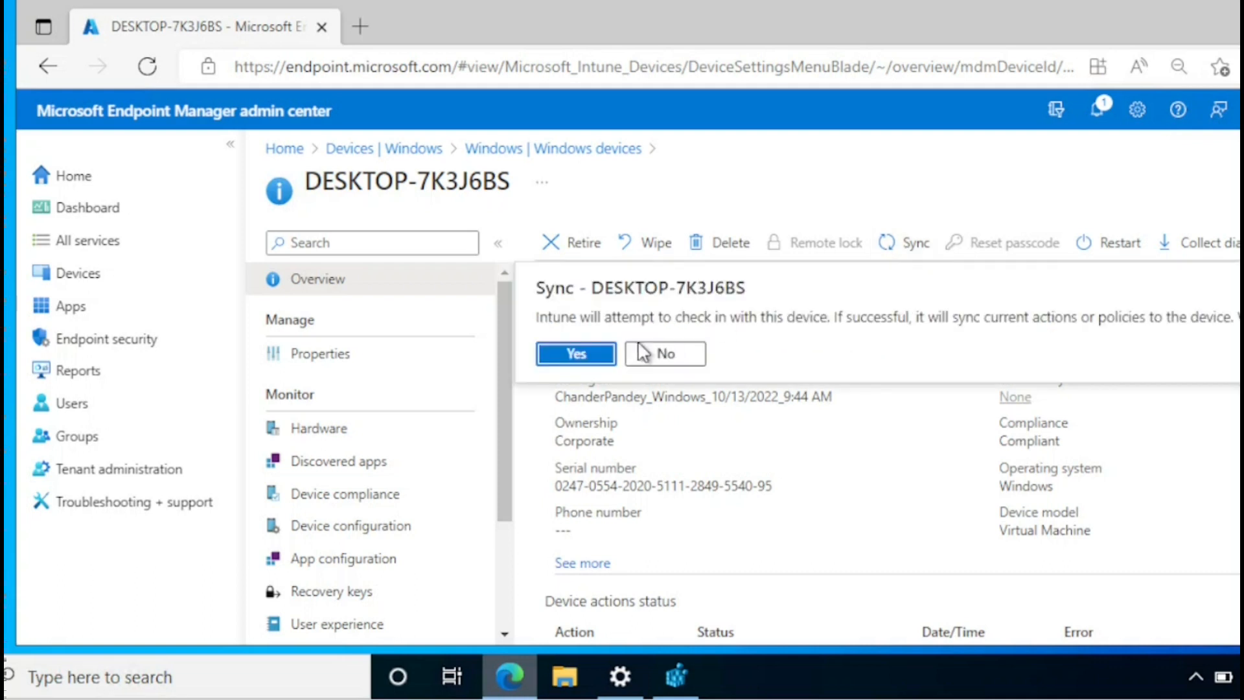
pyautogui.click(587, 354)
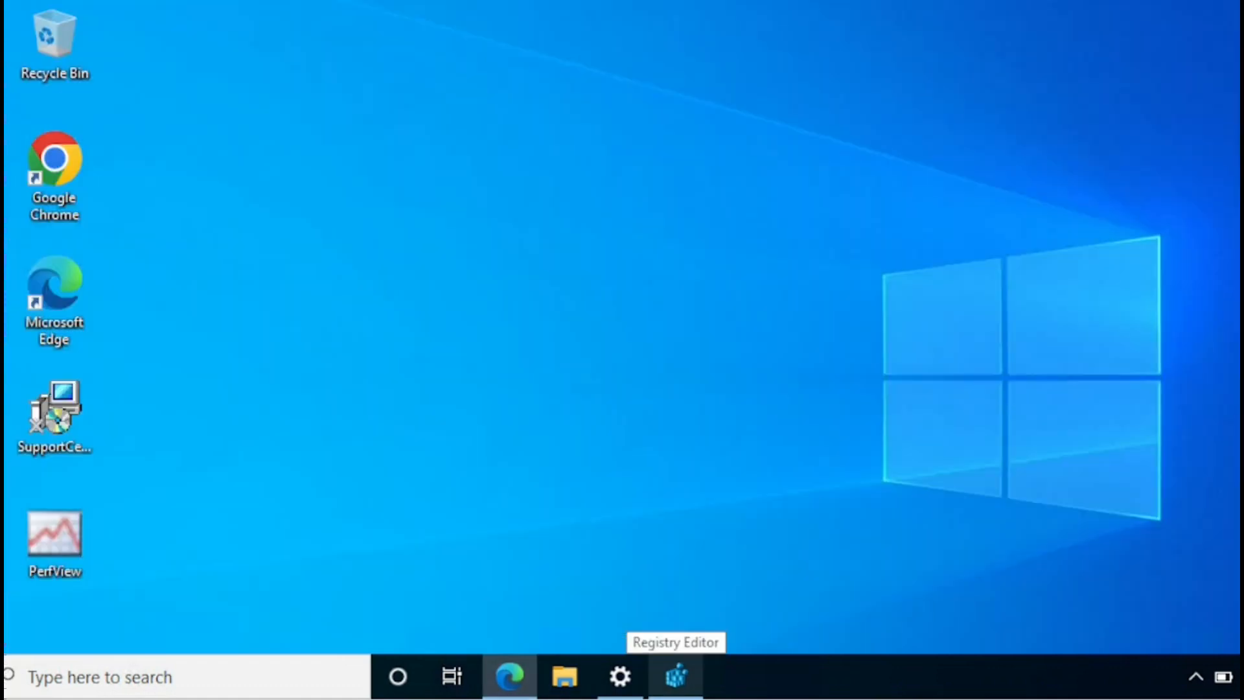
# Open the connected Azure AD account's info under Access work or school in Windows Settings to check the managed policy areas after the sync
pyautogui.click(675, 676)
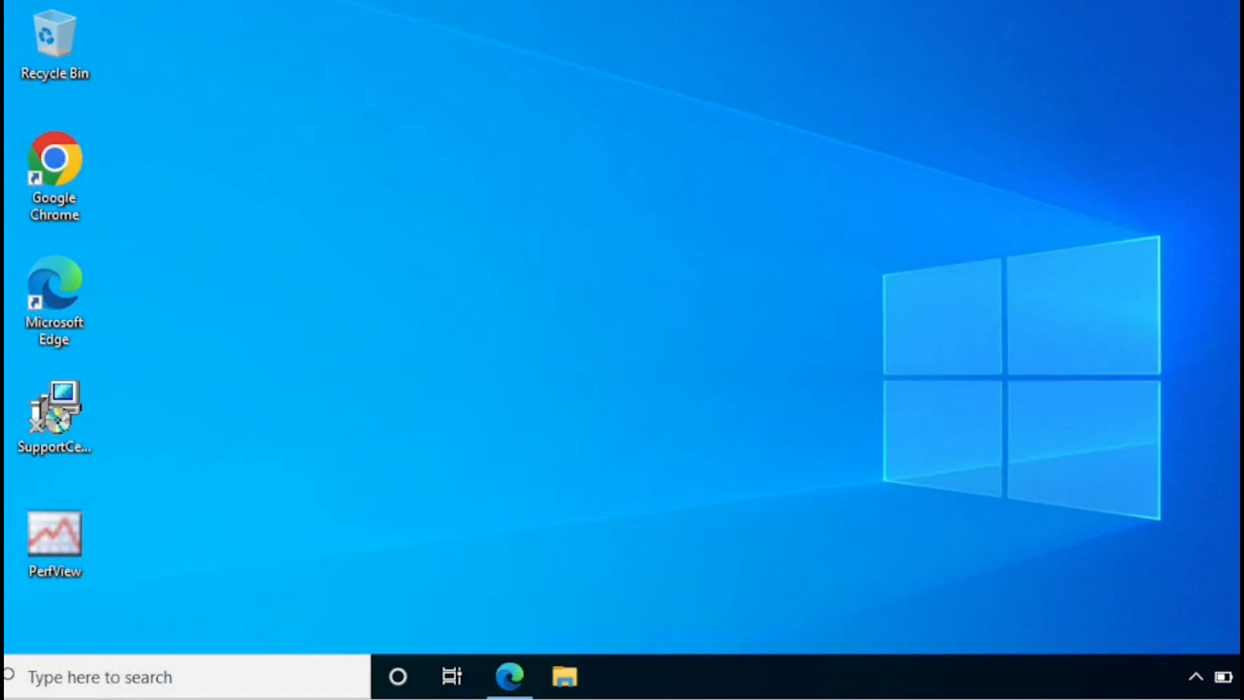
pyautogui.press('super+a')
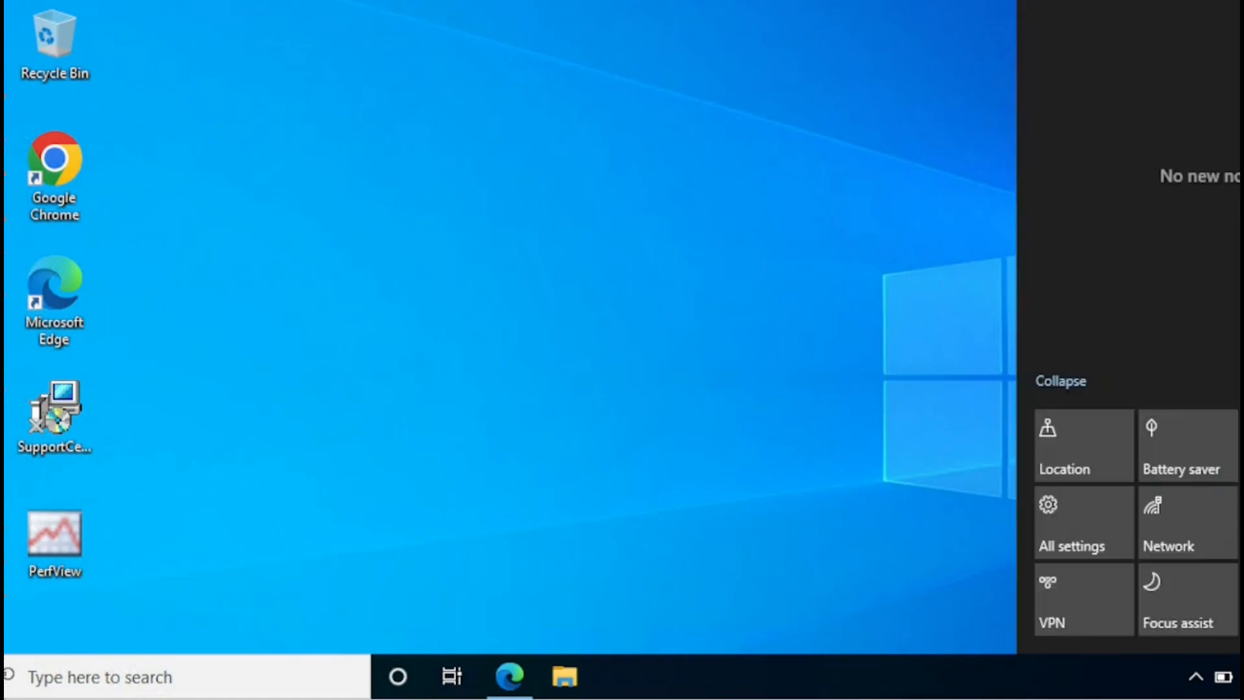
pyautogui.click(1072, 544)
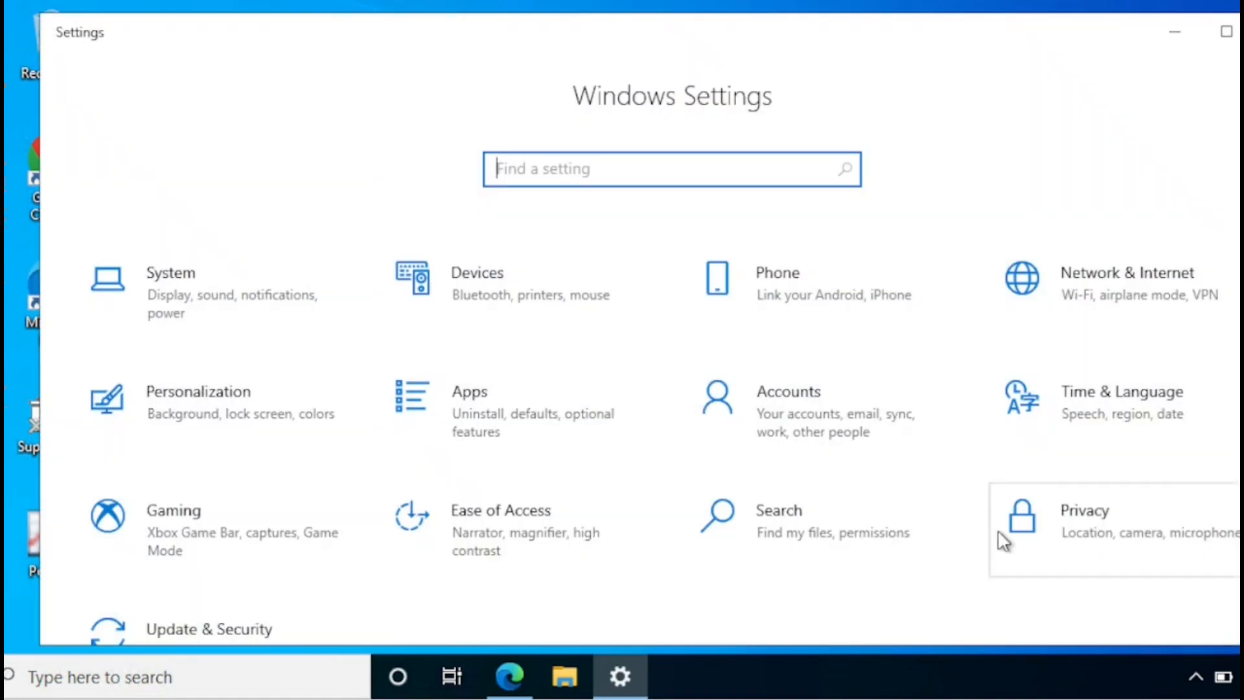
pyautogui.click(825, 425)
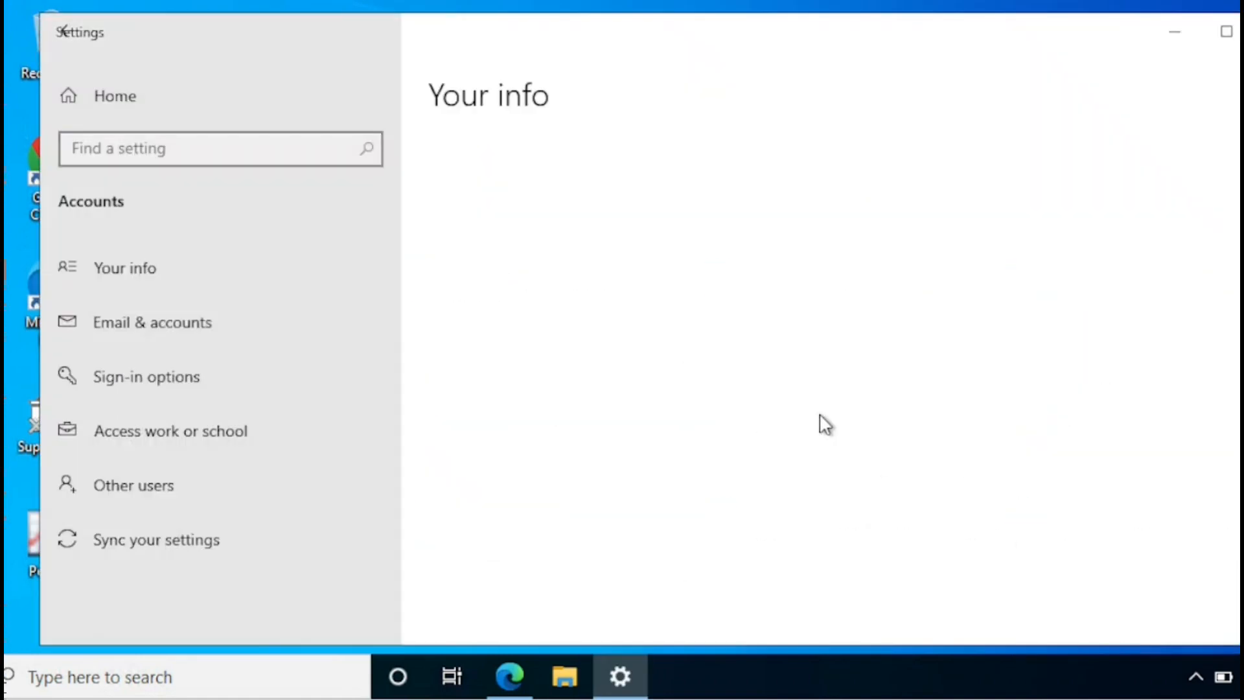
pyautogui.click(239, 430)
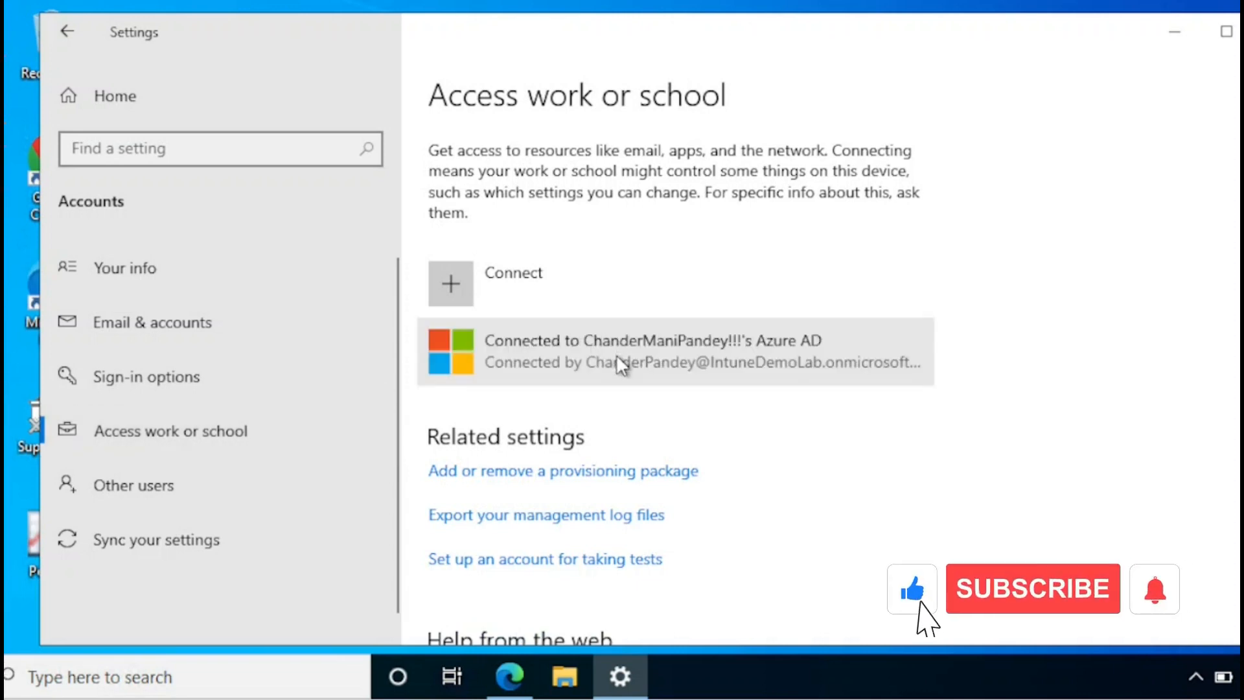
pyautogui.click(617, 355)
pyautogui.click(749, 445)
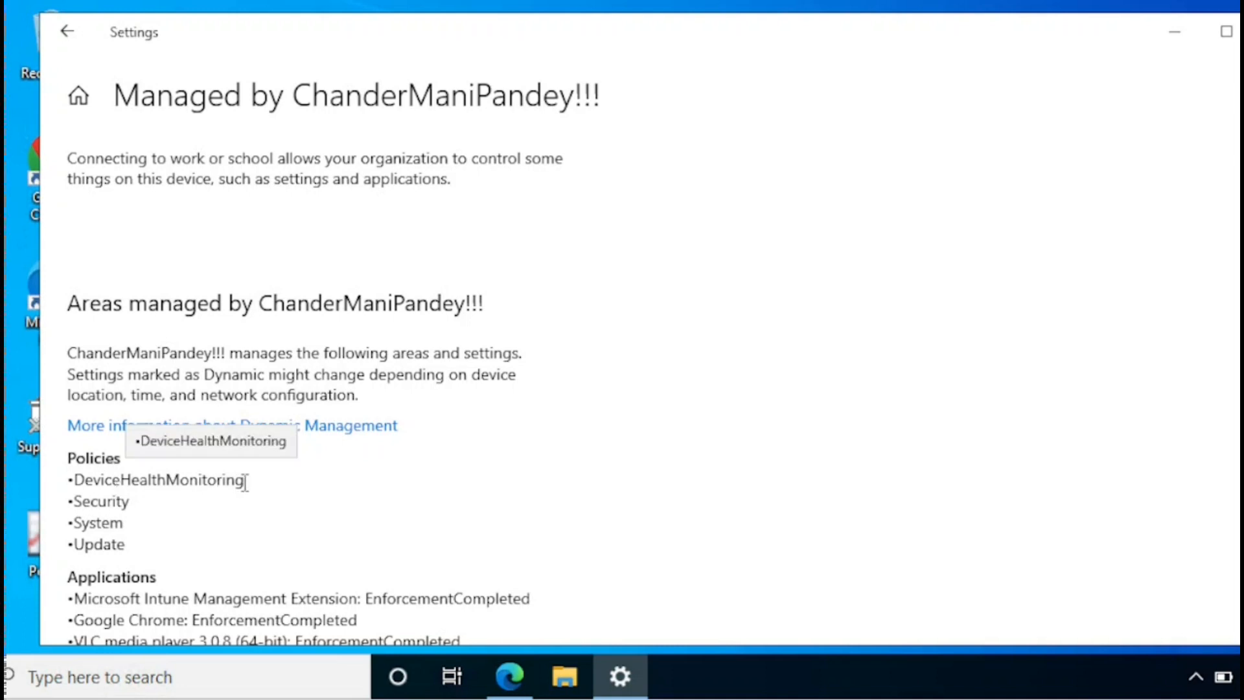
# Switch to Registry Editor and allow it to make changes to the device
pyautogui.click(294, 674)
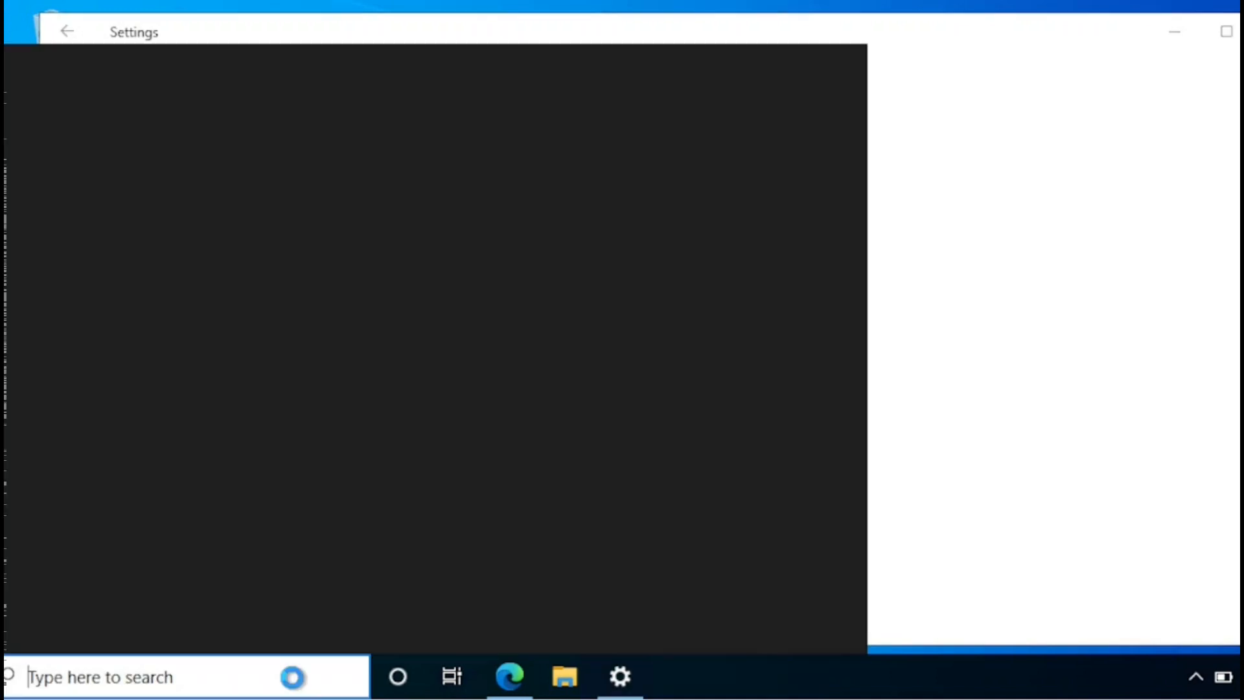
pyautogui.write('REG')
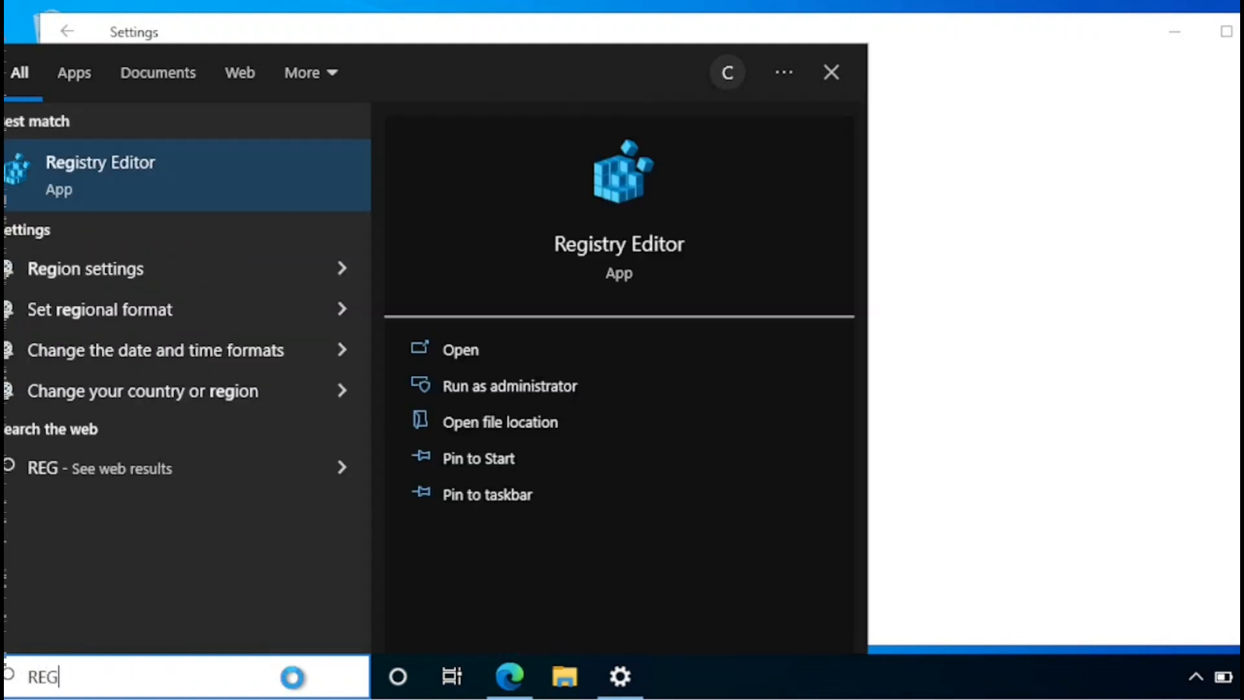
pyautogui.click(167, 159)
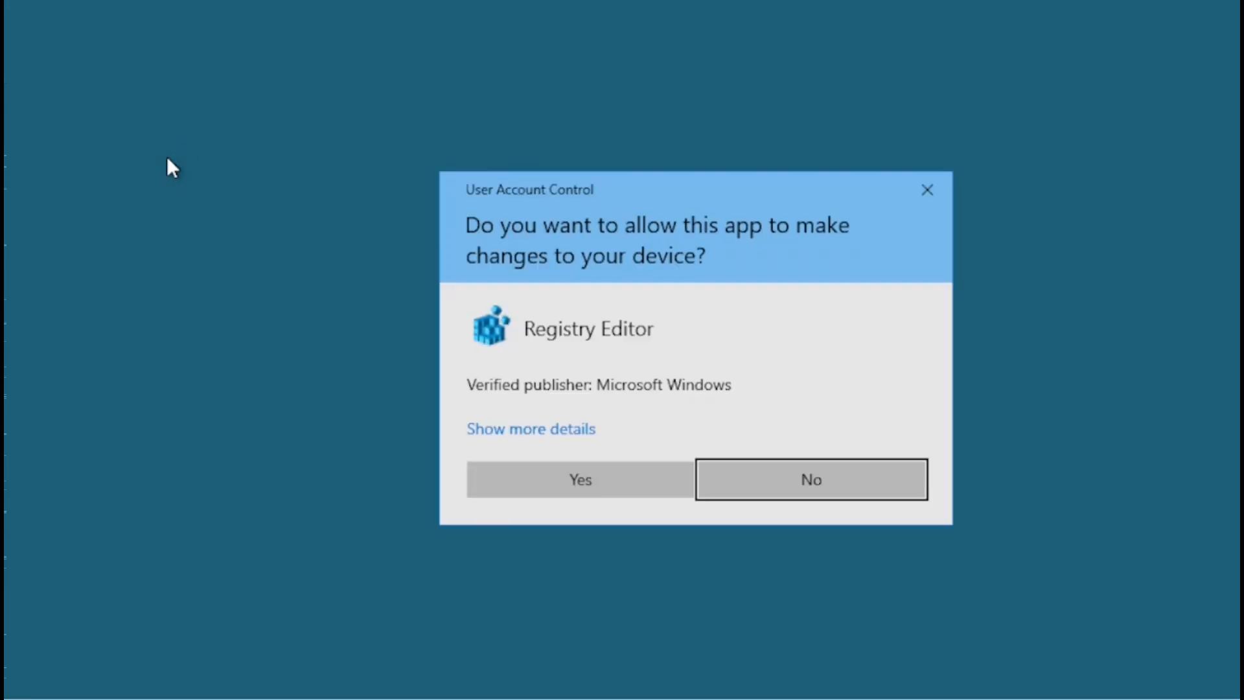
pyautogui.click(616, 488)
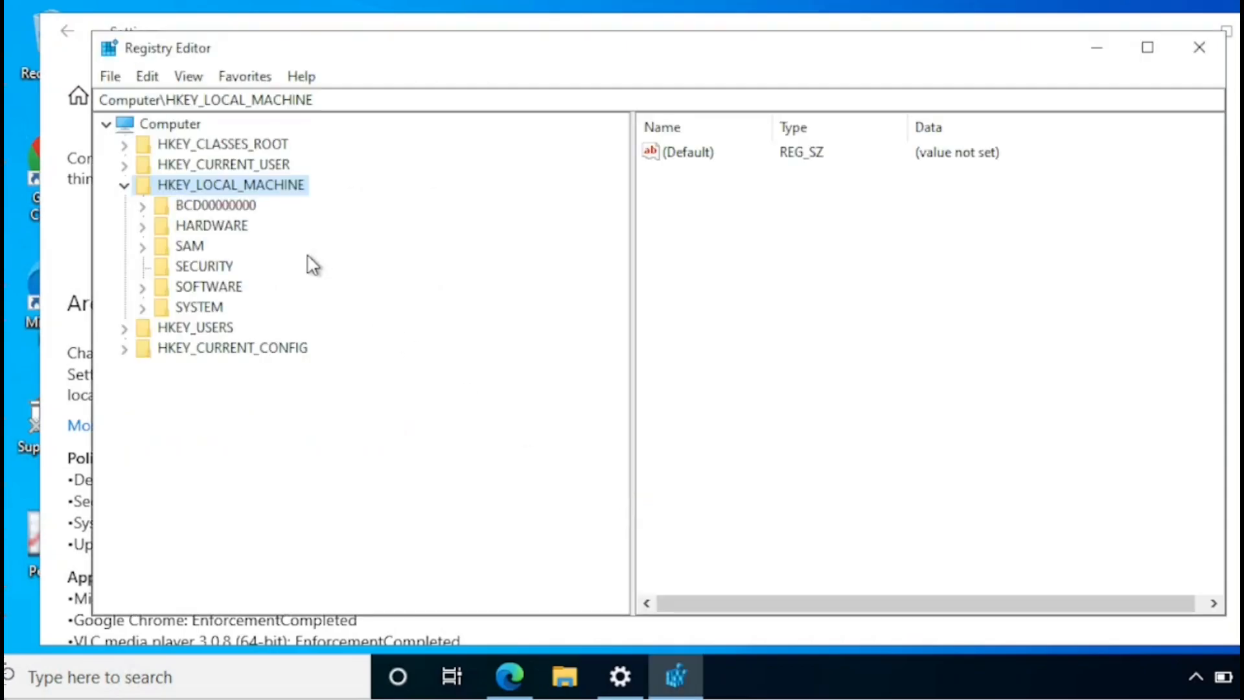
# Expand the registry tree to HKEY_LOCAL_MACHINE\SOFTWARE\Microsoft\PolicyManager\current\device
pyautogui.doubleClick(212, 286)
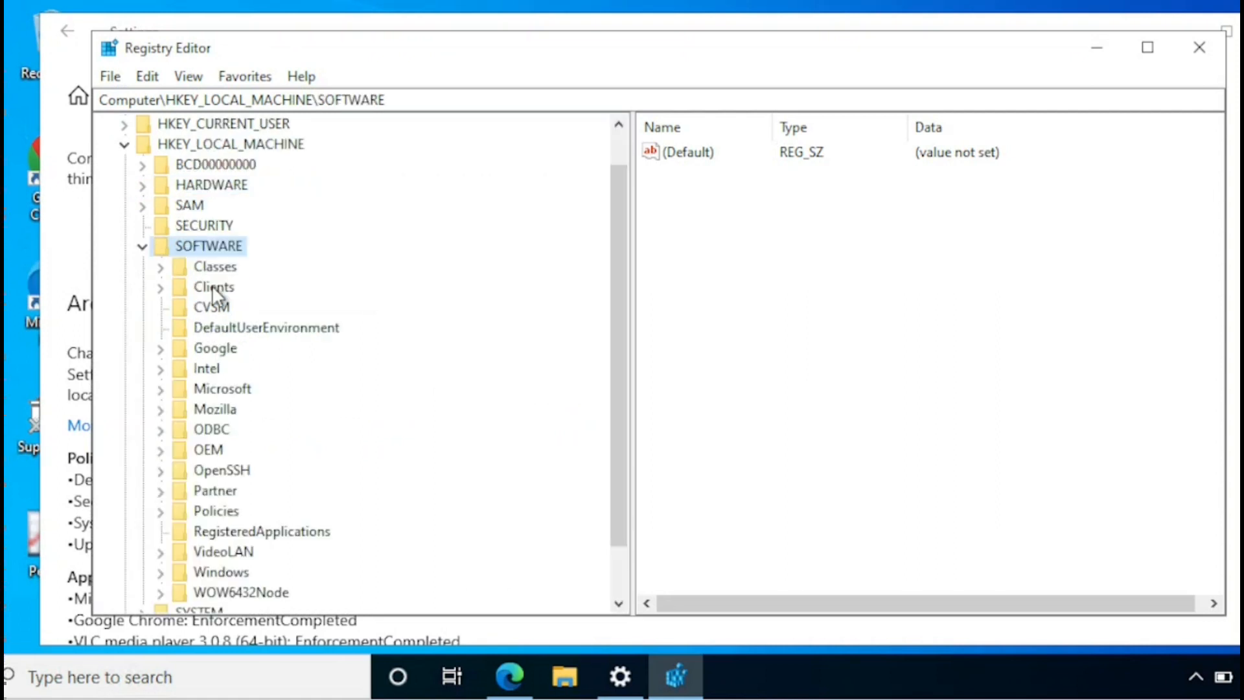
pyautogui.click(224, 410)
pyautogui.doubleClick(222, 388)
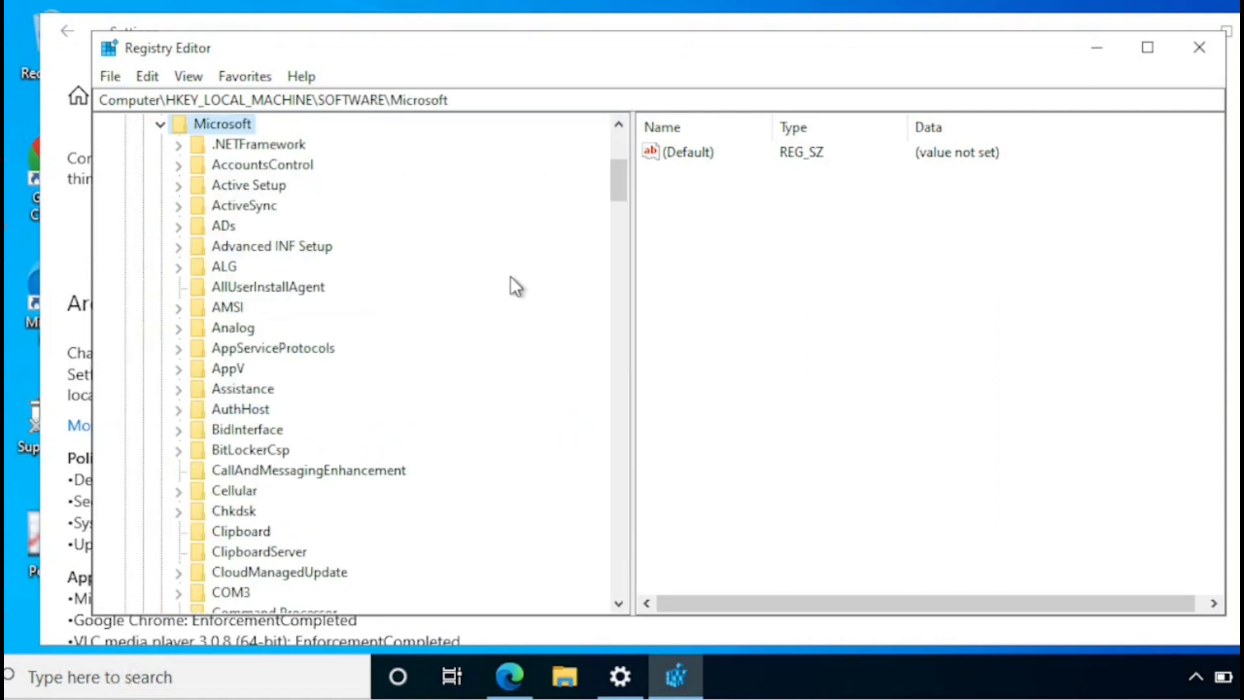
pyautogui.click(291, 351)
pyautogui.press('p')
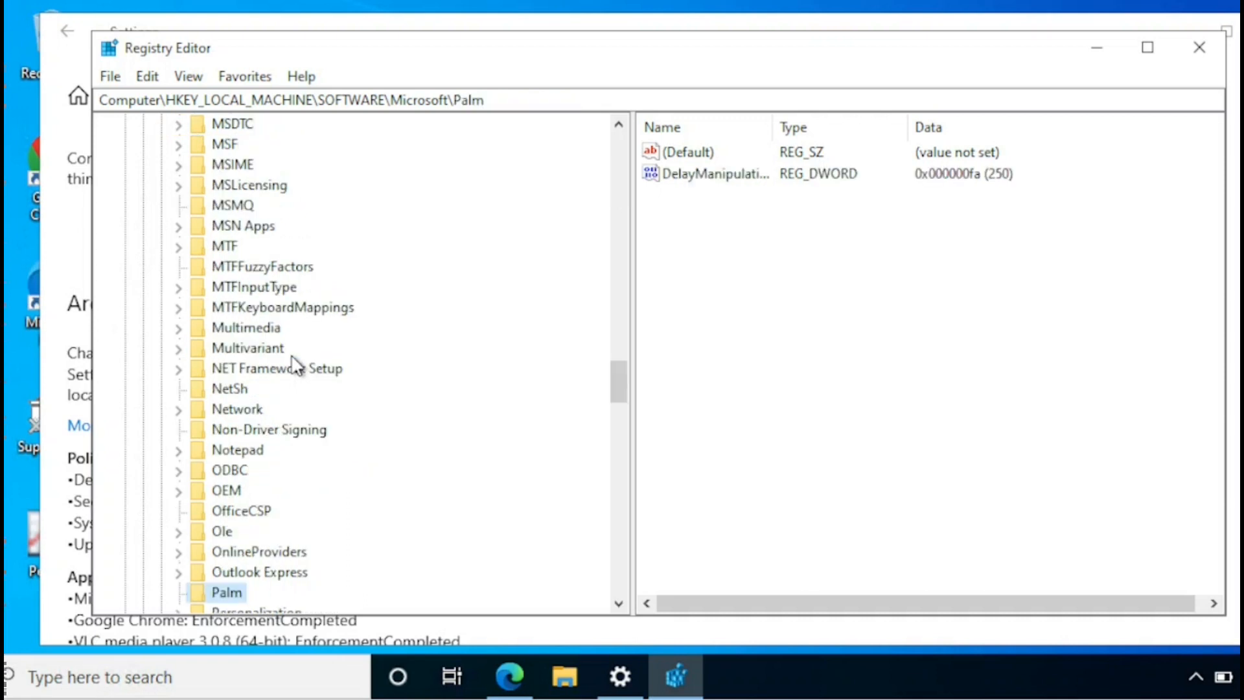
pyautogui.moveTo(619, 387); pyautogui.dragTo(615, 429)
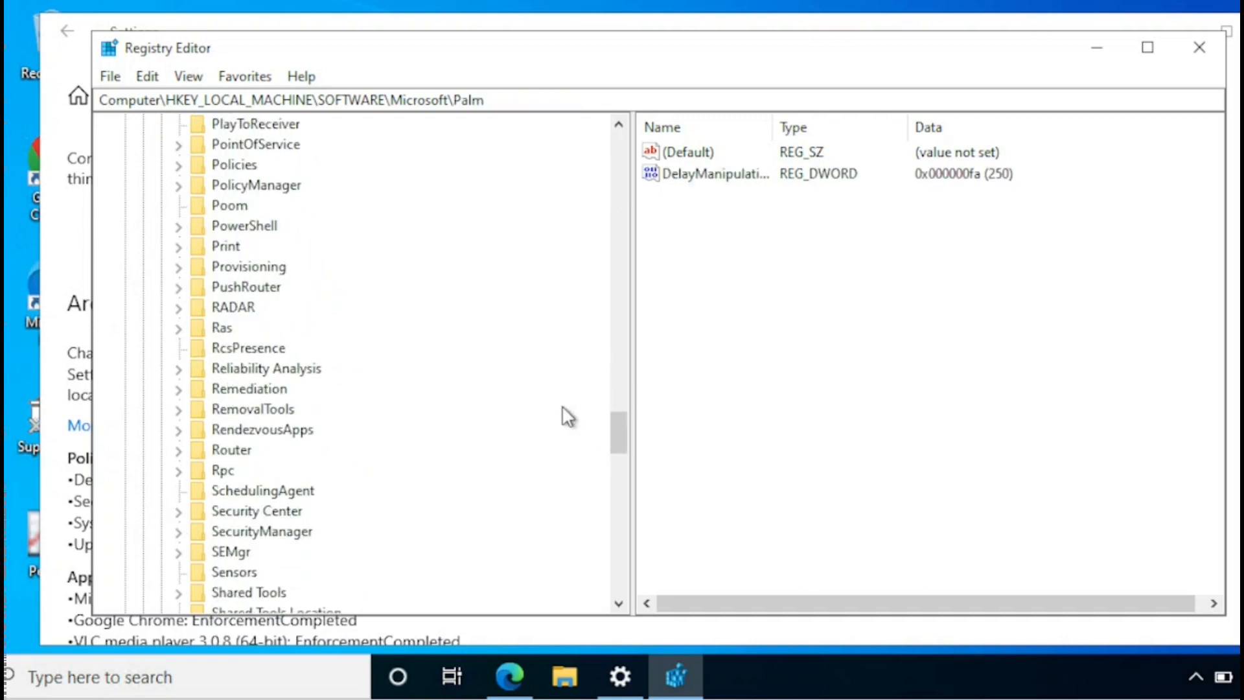
pyautogui.doubleClick(258, 189)
pyautogui.doubleClick(262, 226)
pyautogui.doubleClick(265, 269)
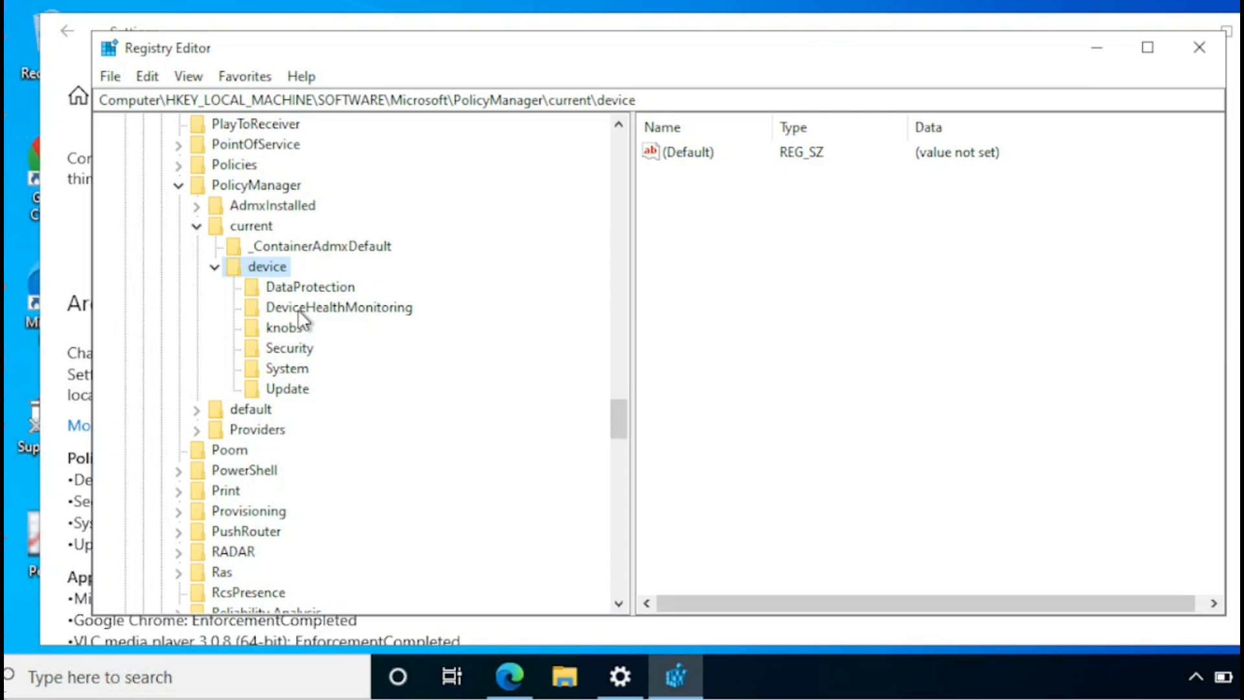
# Open the DeviceHealthMonitoring key and widen the value name column to check the applied health monitoring settings
pyautogui.click(302, 310)
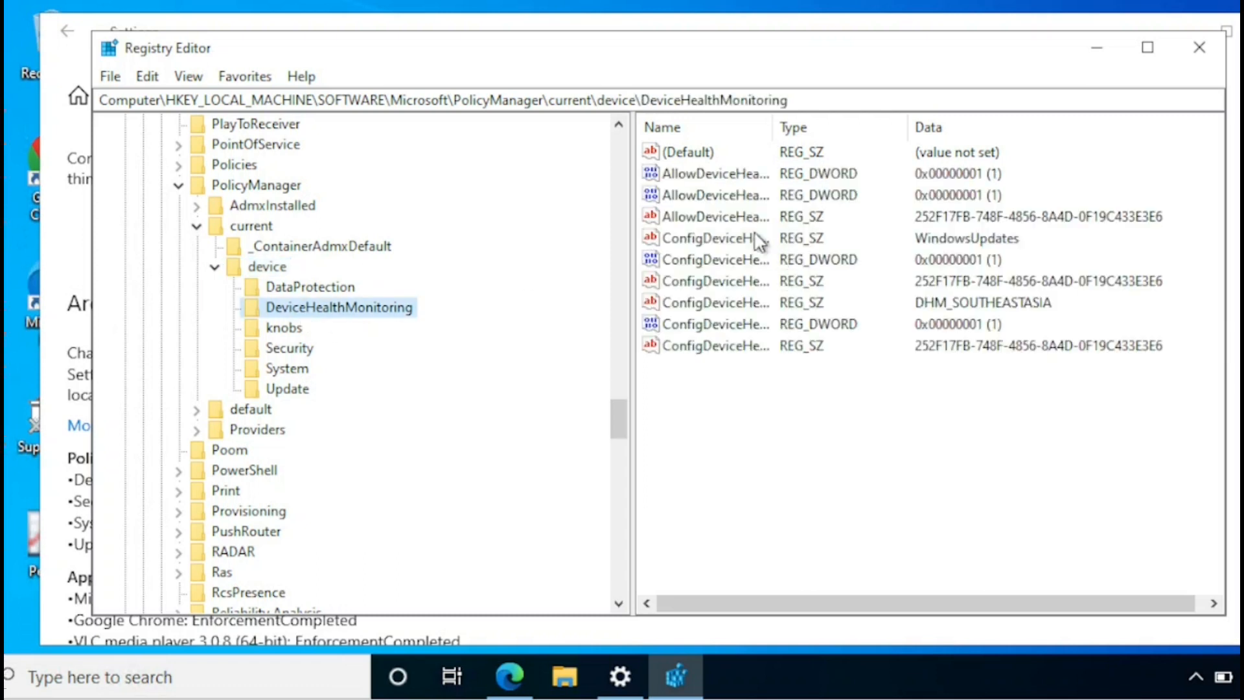
pyautogui.moveTo(775, 128); pyautogui.dragTo(932, 120)
pyautogui.click(777, 240)
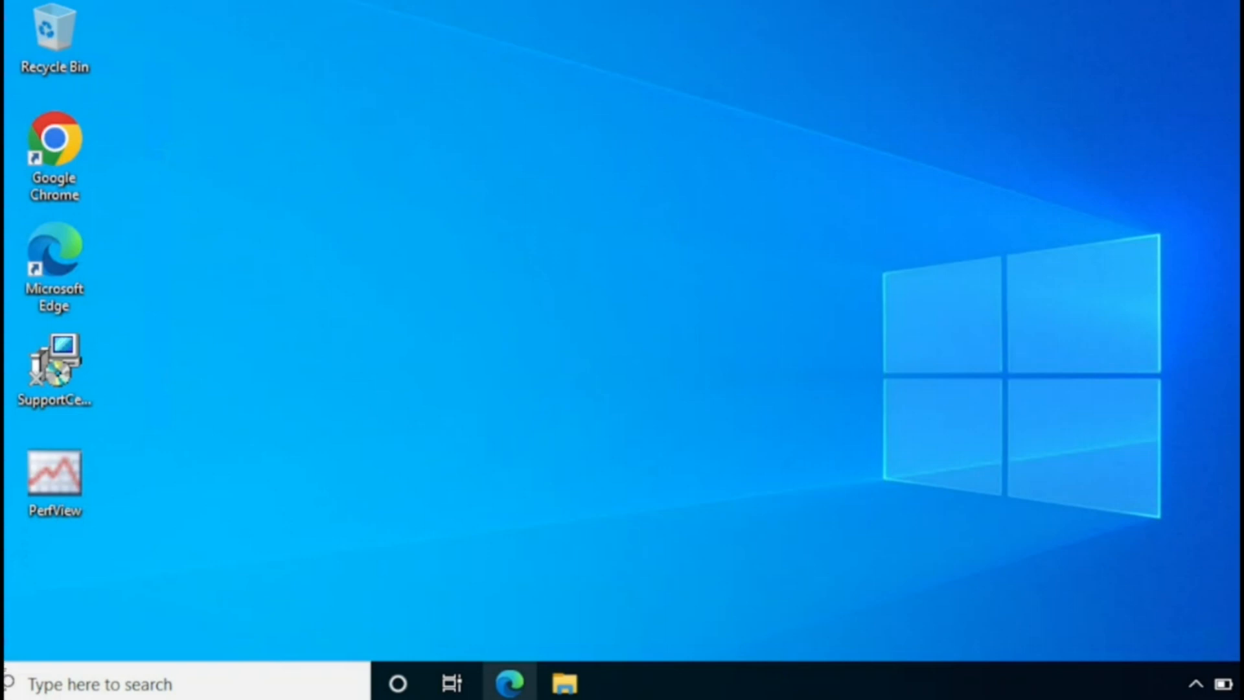
# Run WINVER to check the installed Windows version and build, and close the version dialog
pyautogui.click(245, 686)
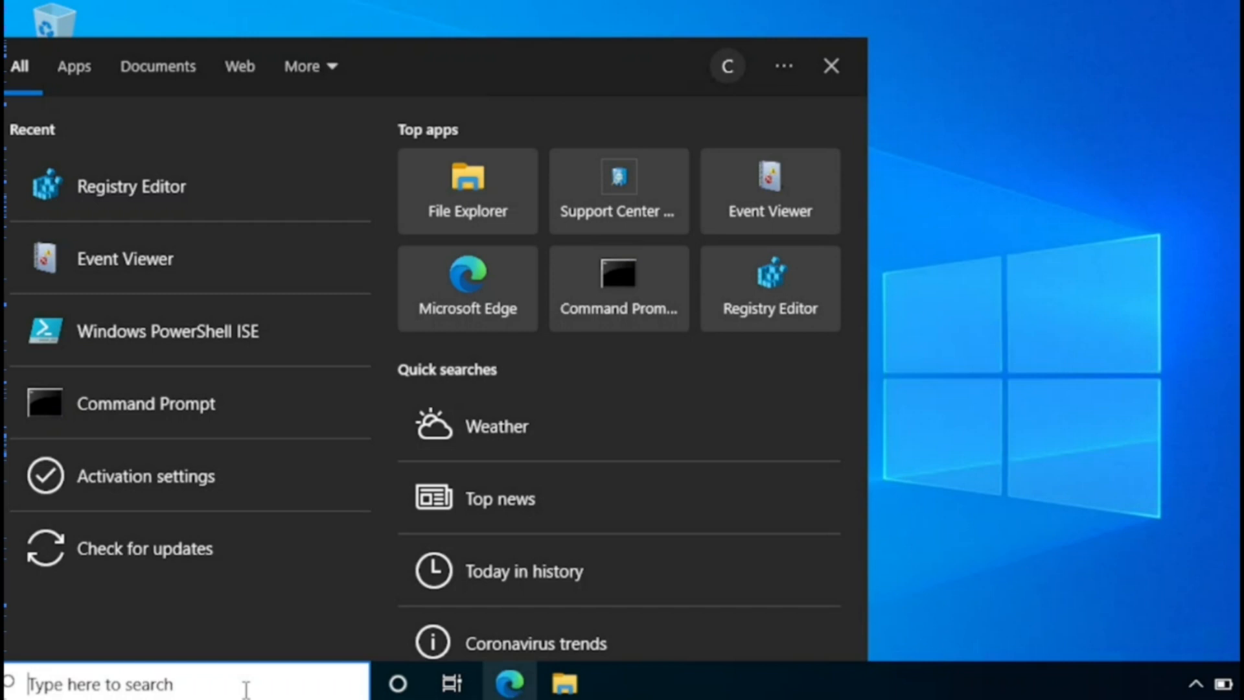
pyautogui.write('WIN')
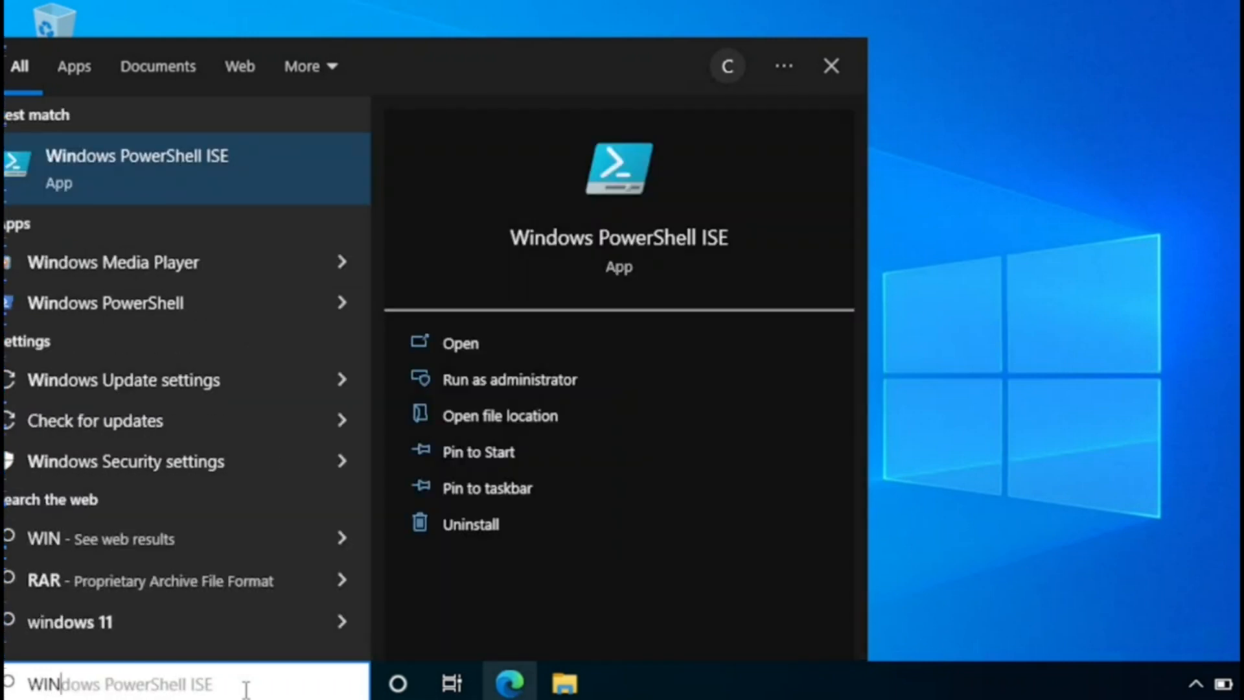
pyautogui.write('VER')
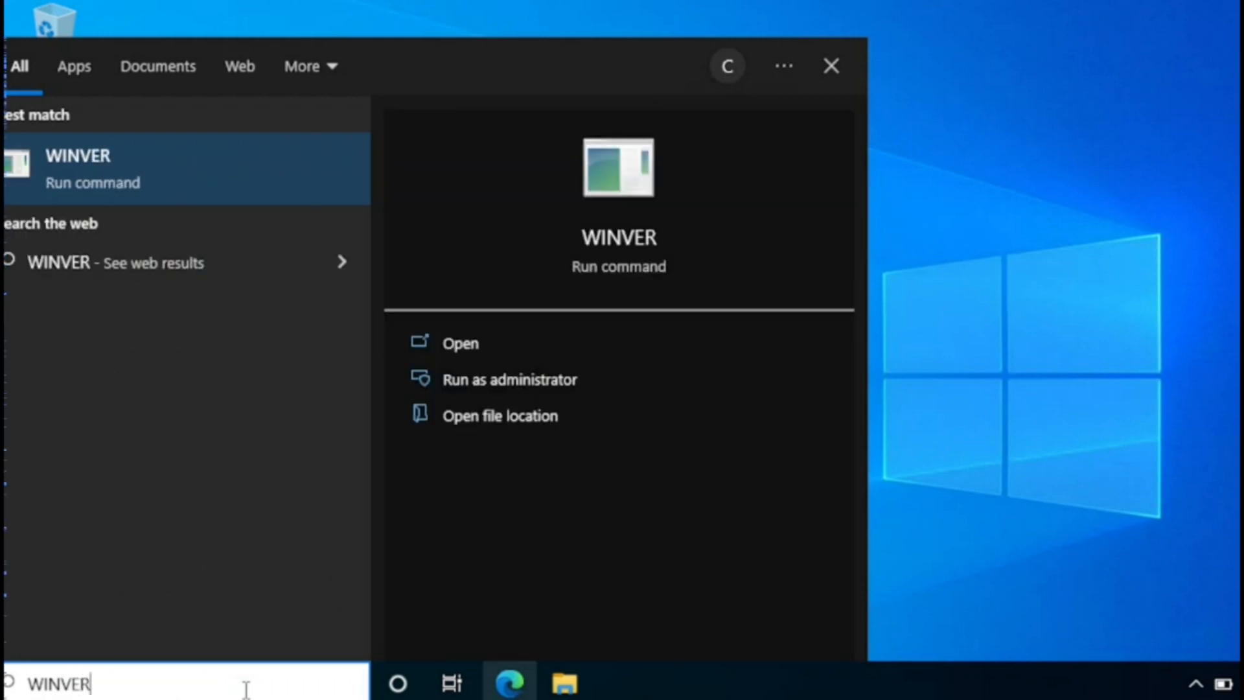
pyautogui.press('Return')
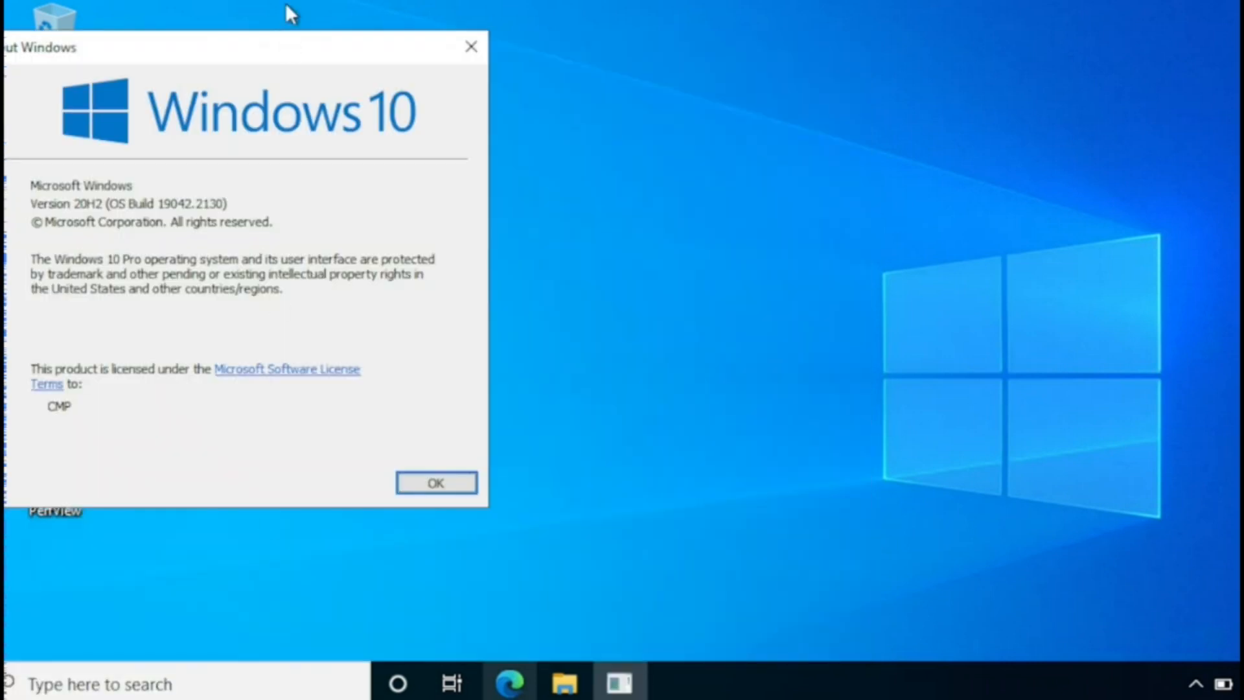
pyautogui.moveTo(263, 47); pyautogui.dragTo(531, 44)
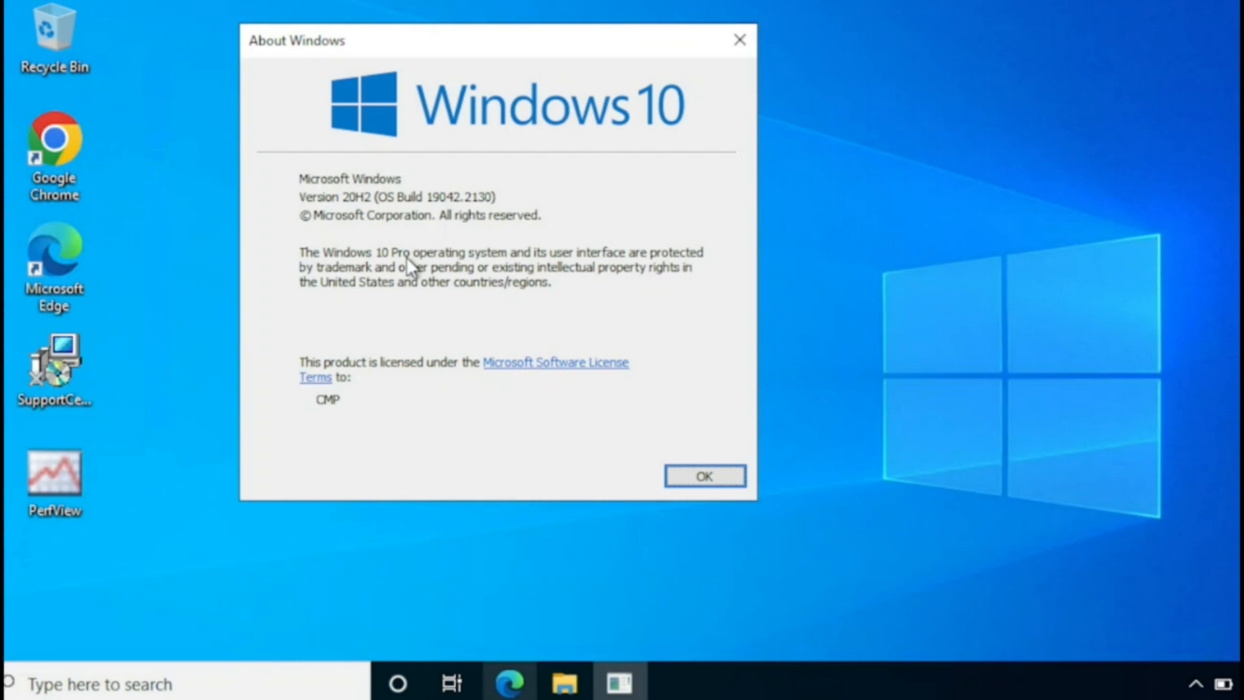
pyautogui.press('Return')
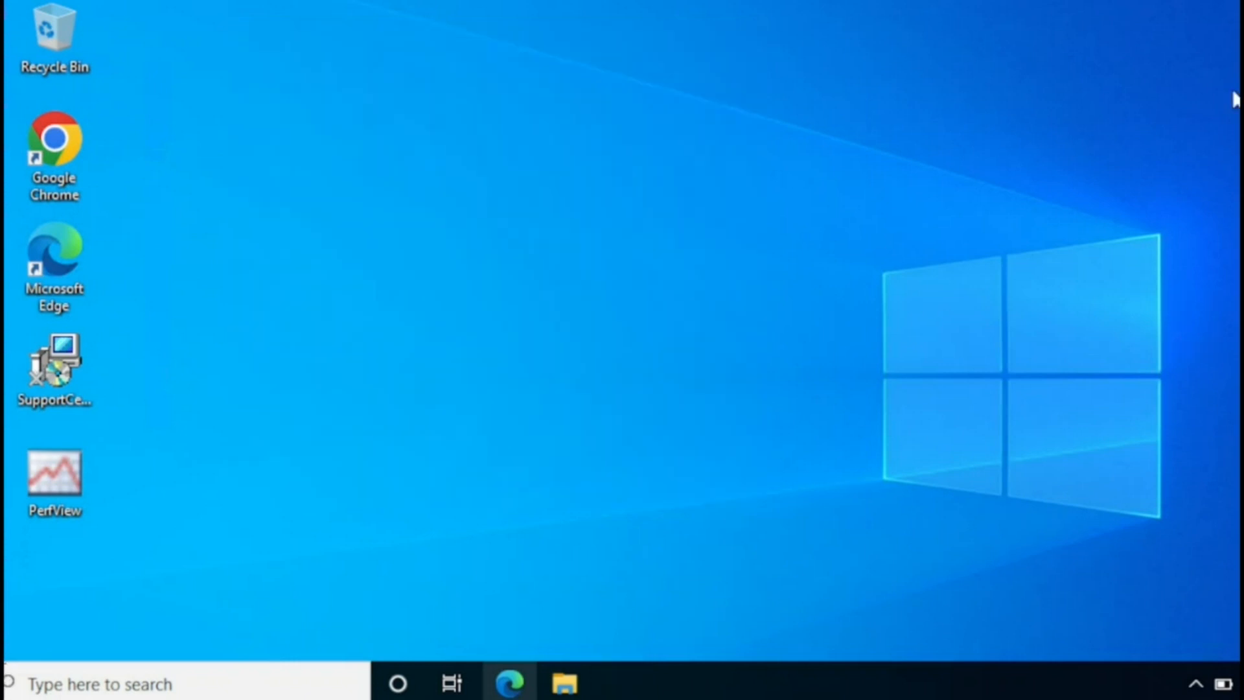
# Switch to Endpoint Manager in Edge and open the properties of the Ring-1 (Internal Testing) update ring to check its feature update deferral period
pyautogui.click(518, 688)
pyautogui.click(79, 276)
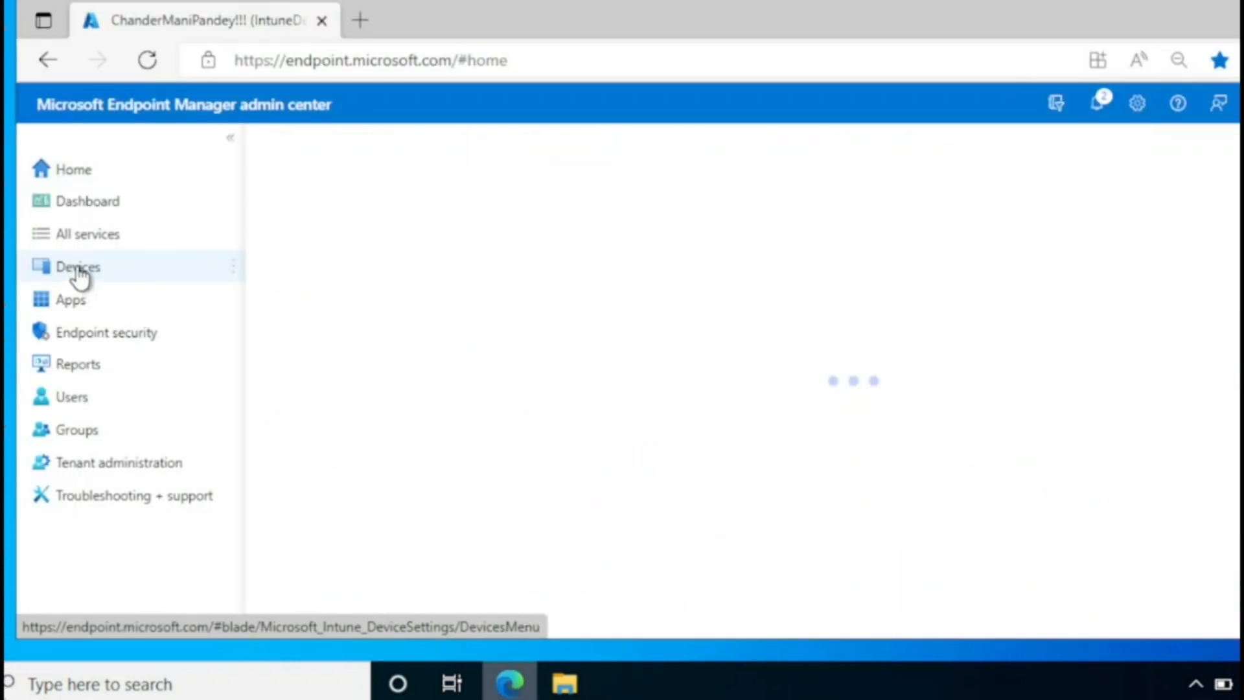
pyautogui.moveTo(505, 301); pyautogui.dragTo(499, 434)
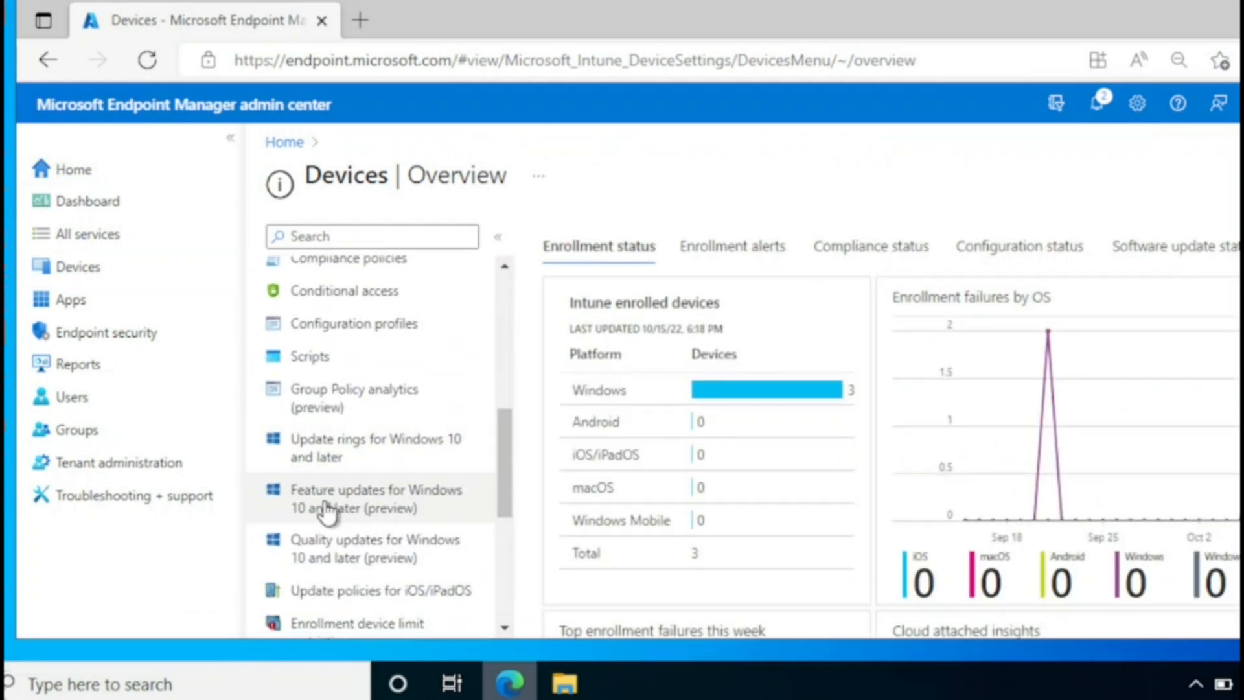
pyautogui.click(425, 503)
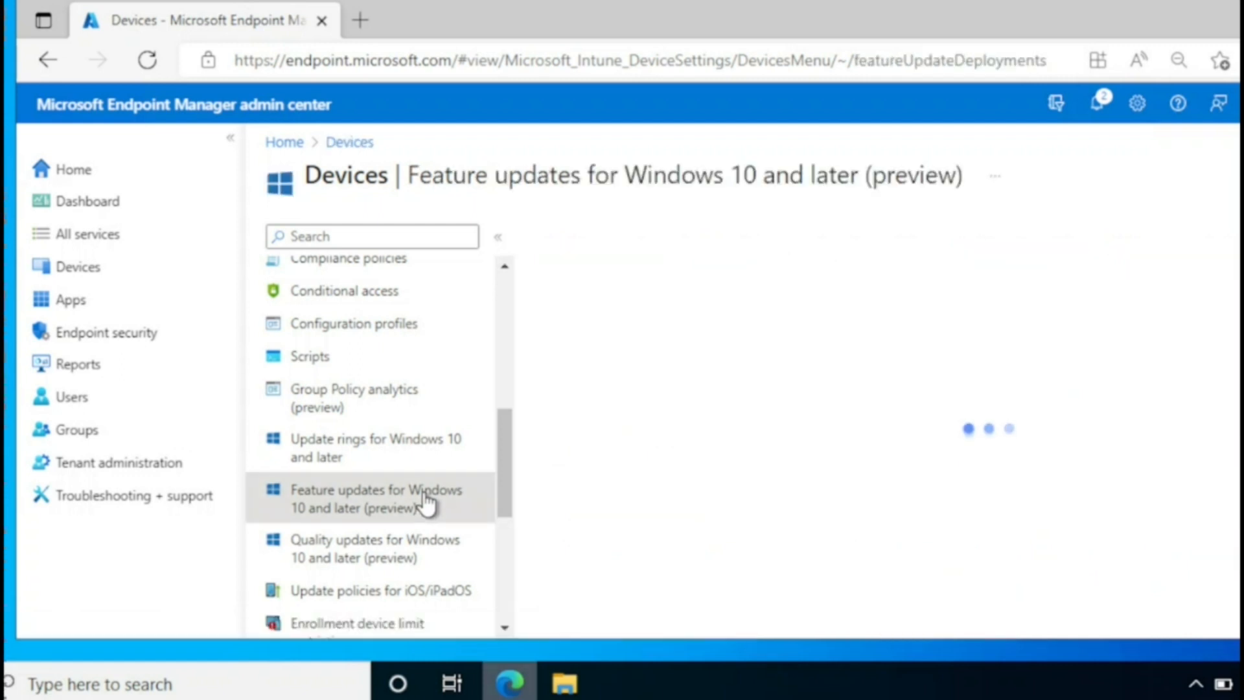
pyautogui.click(362, 446)
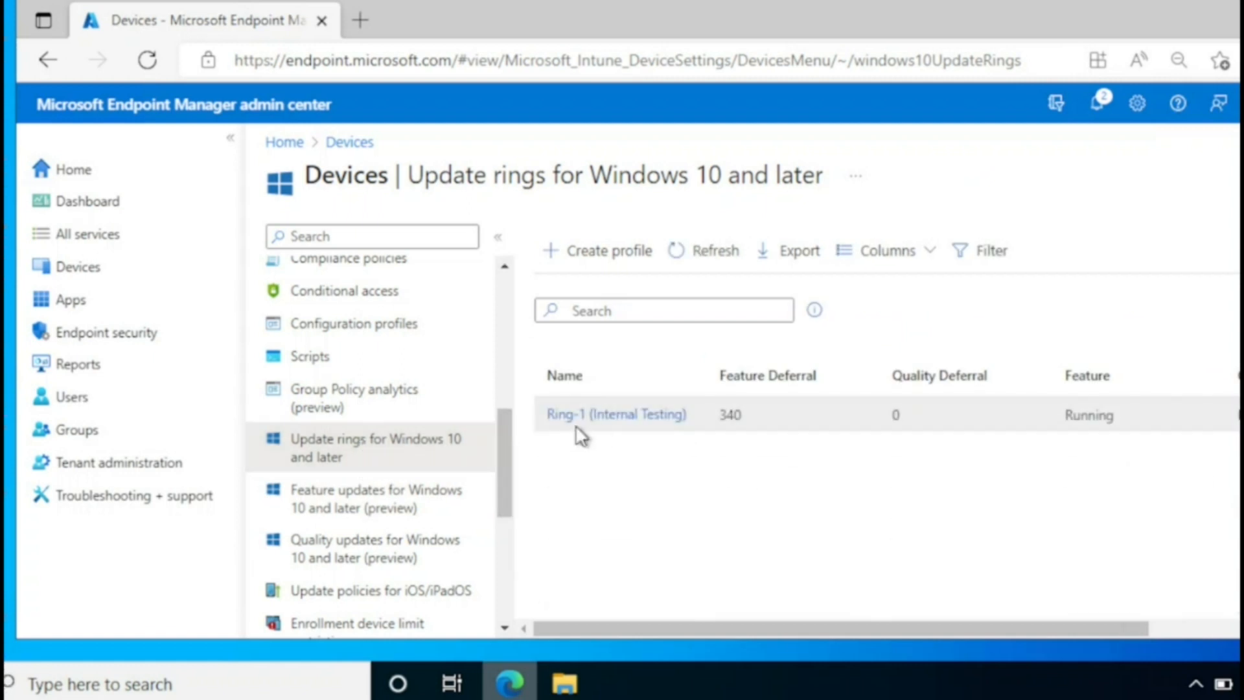
pyautogui.click(612, 418)
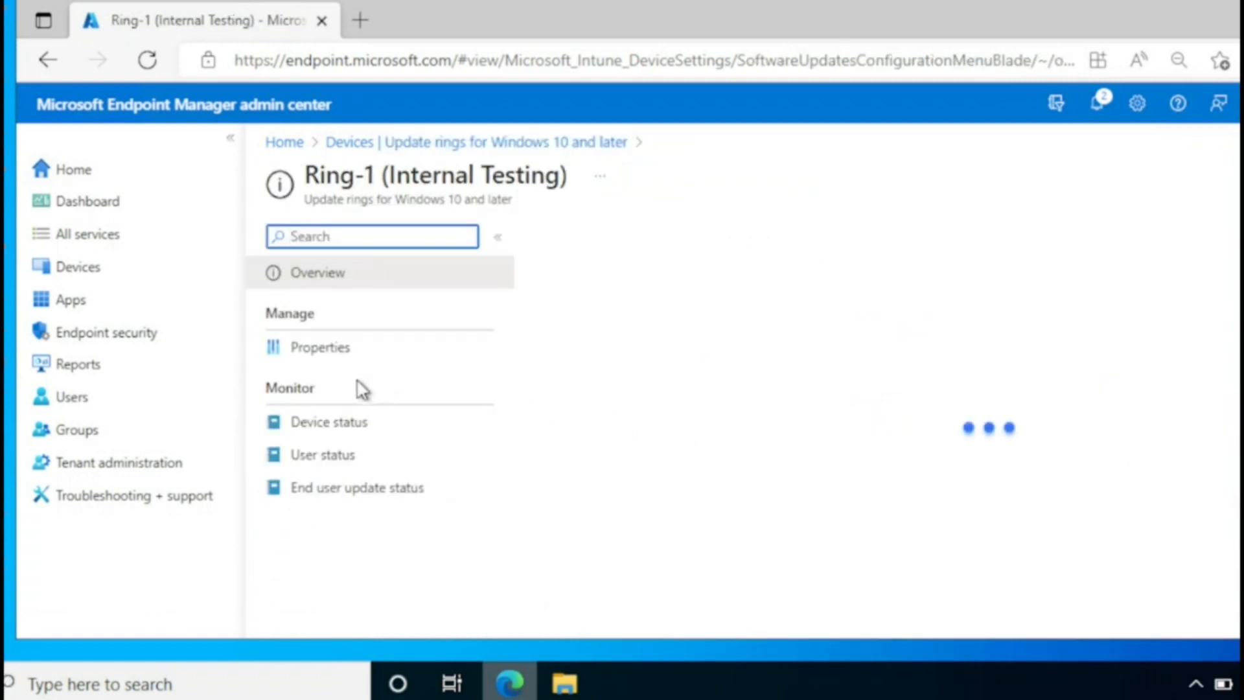
pyautogui.click(322, 349)
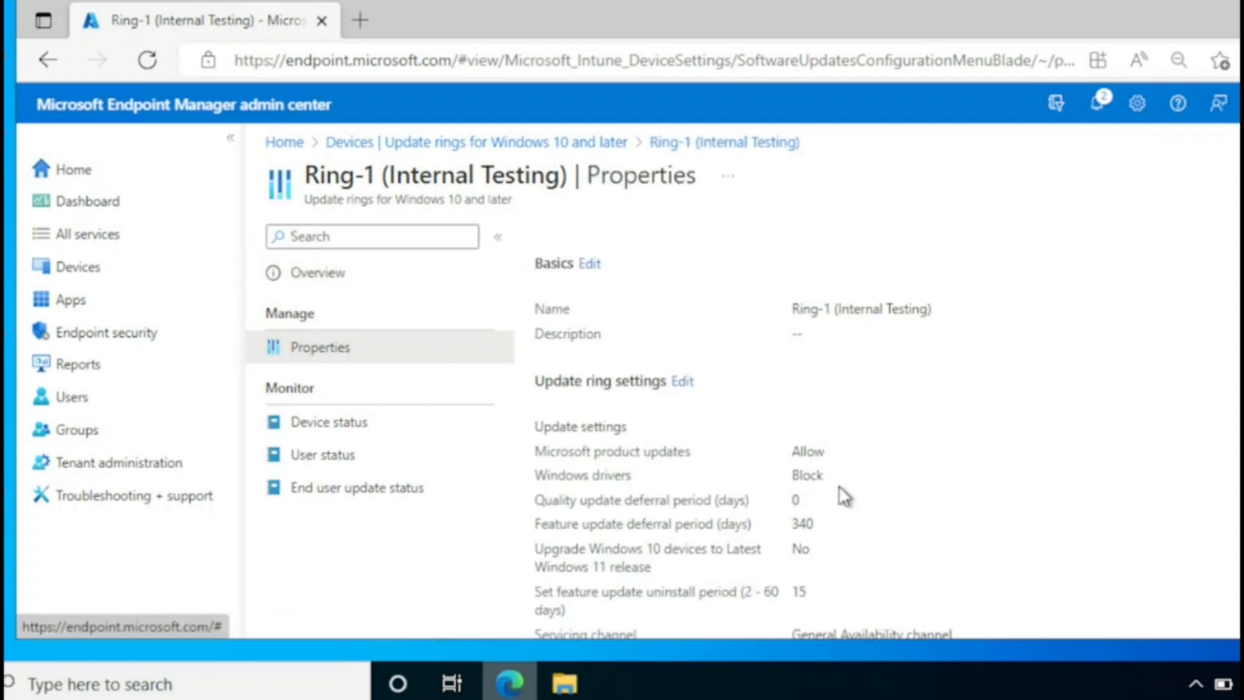
pyautogui.moveTo(537, 526); pyautogui.dragTo(768, 528)
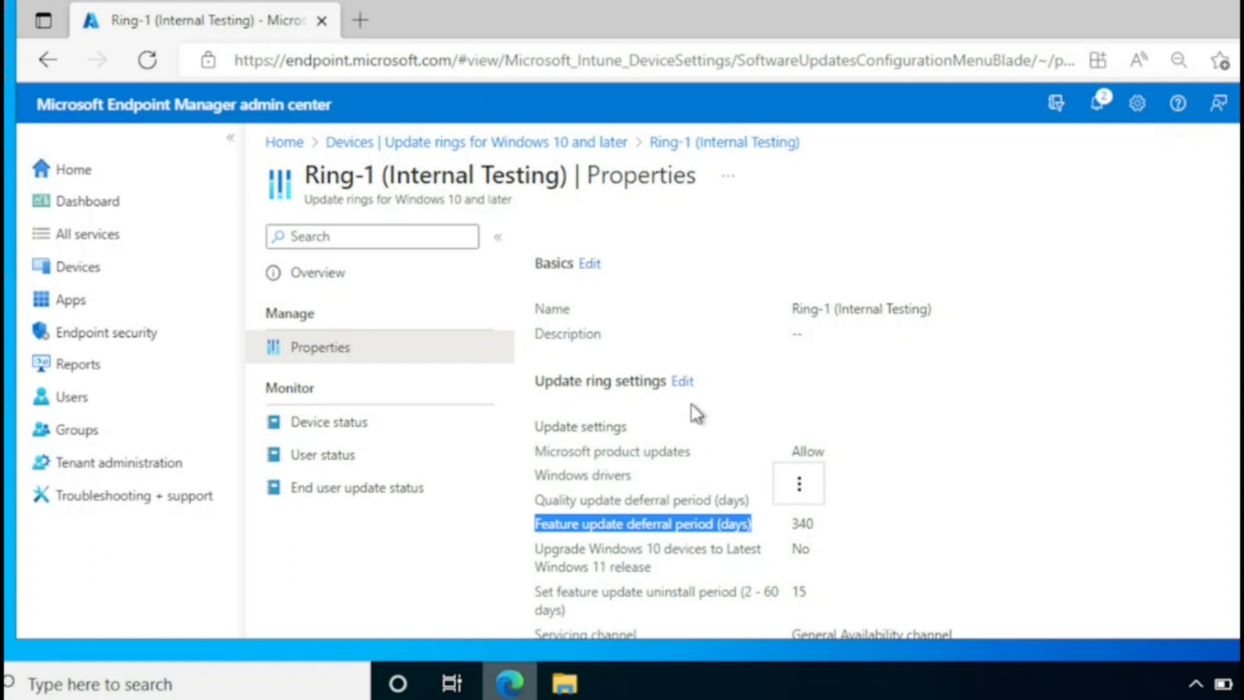
# Set the feature update deferral period of Ring-1 (Internal Testing) to 0 days and save the update ring
pyautogui.click(683, 385)
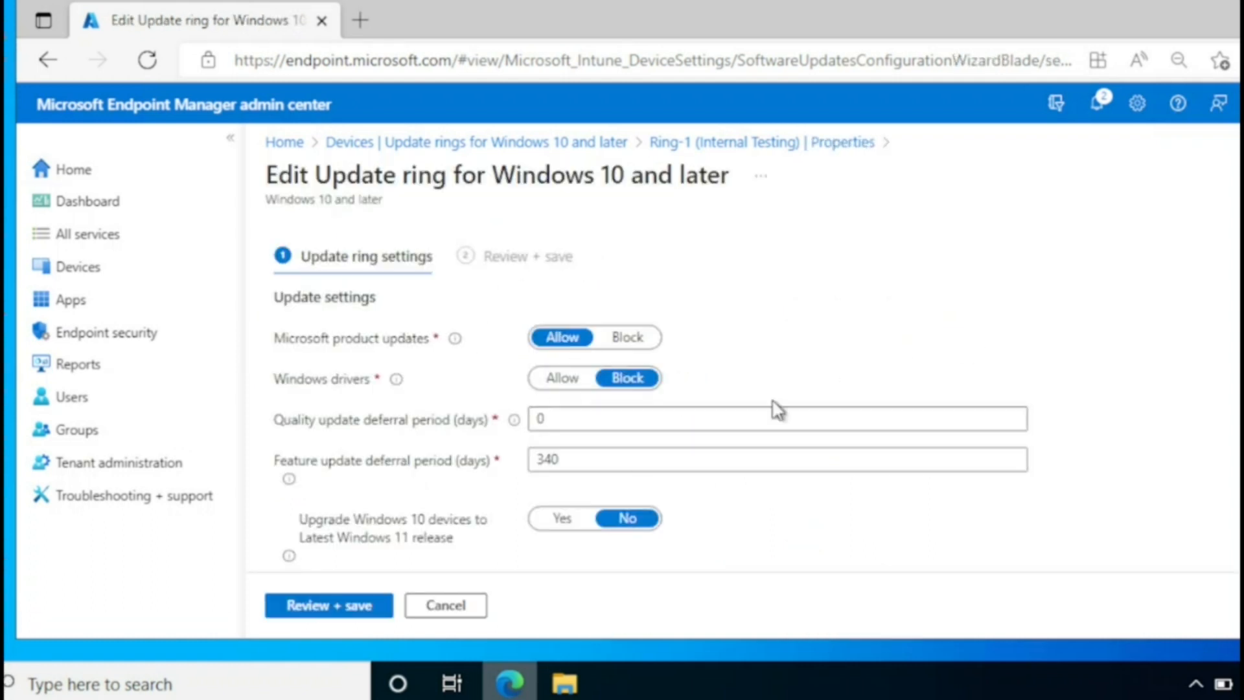
pyautogui.moveTo(614, 464); pyautogui.dragTo(516, 465)
pyautogui.write('0')
pyautogui.click(355, 611)
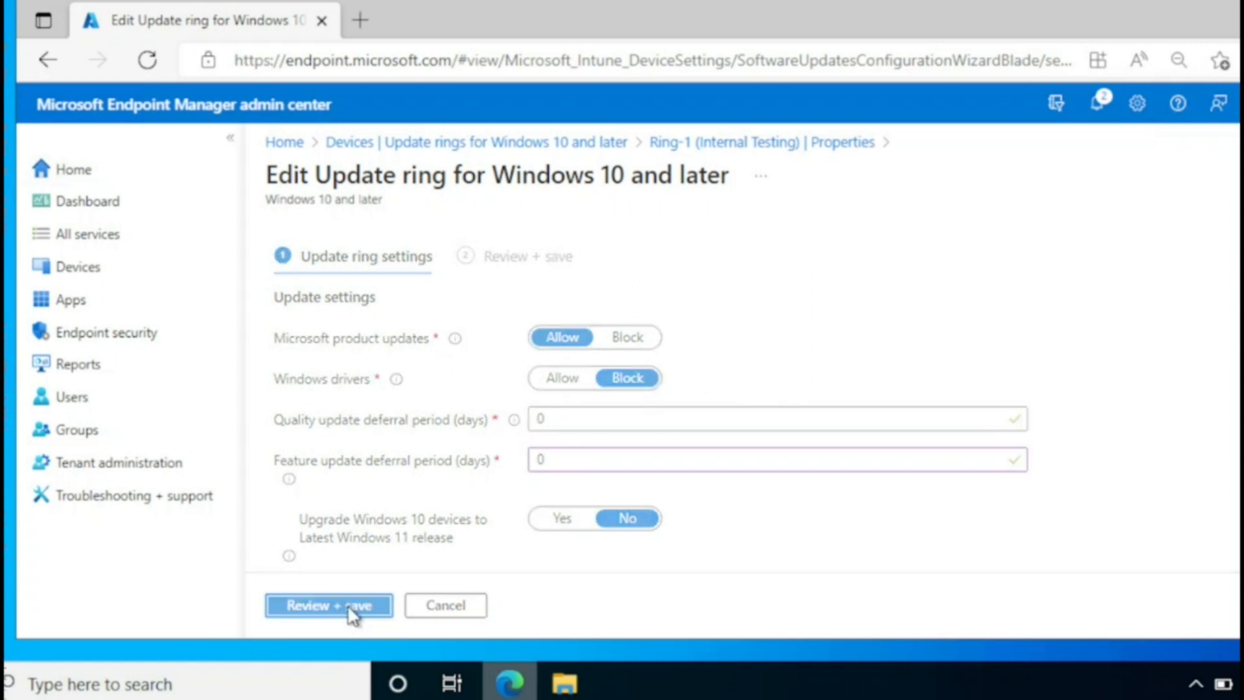
pyautogui.click(316, 612)
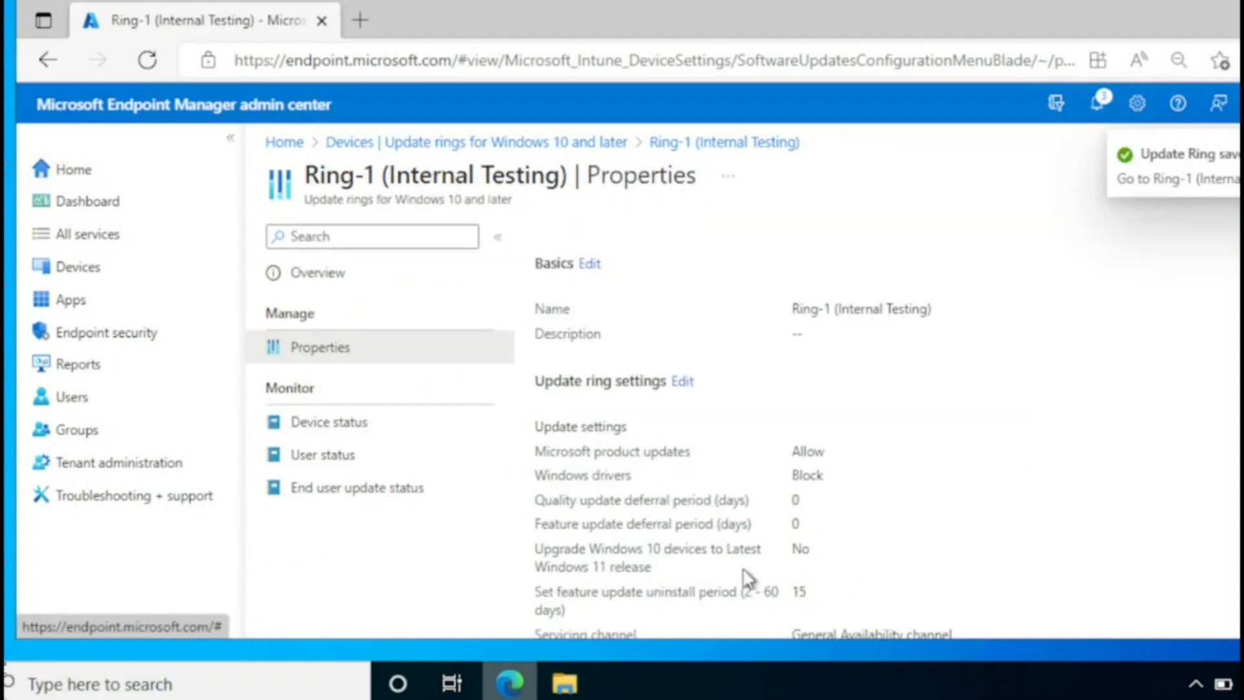
# Start a new feature update deployment profile for Windows 10 and later and enter its name
pyautogui.click(563, 143)
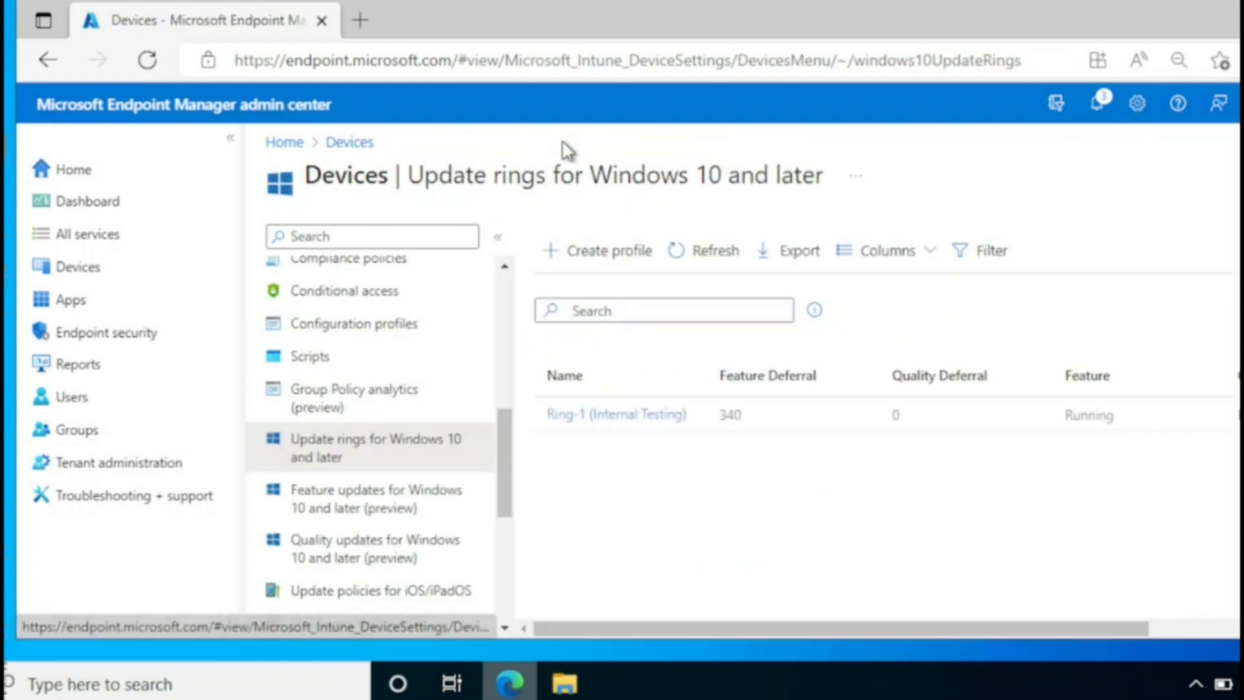
pyautogui.click(376, 498)
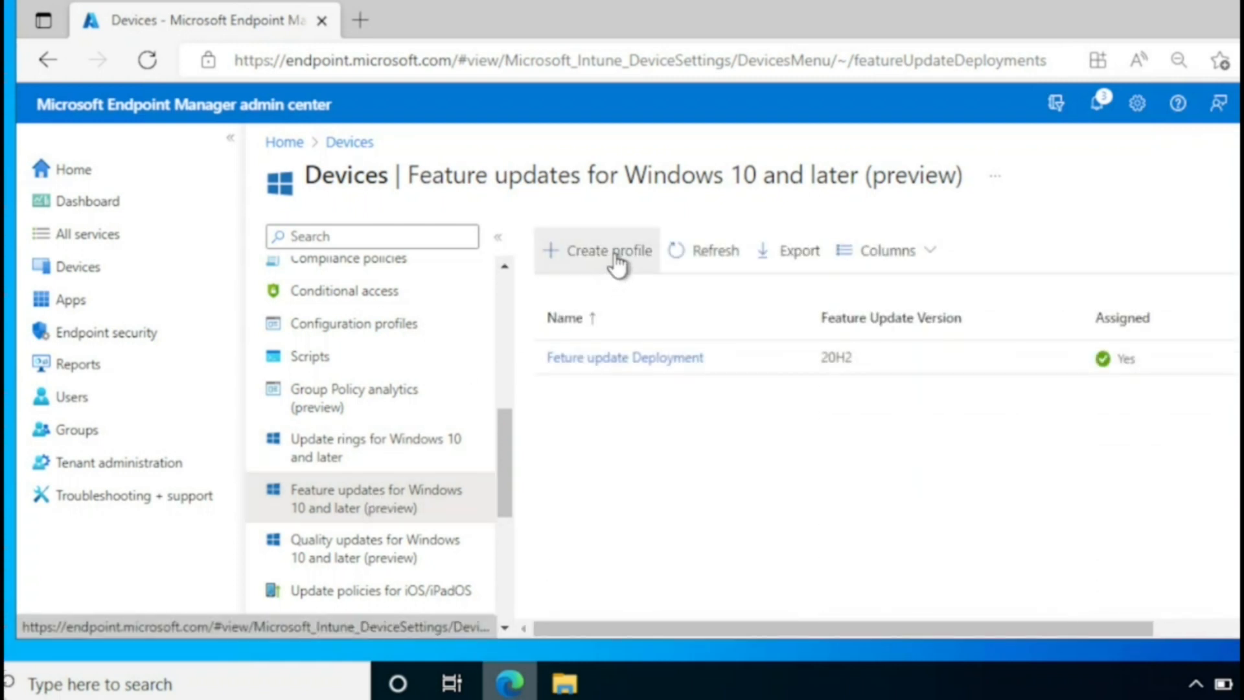
pyautogui.click(616, 259)
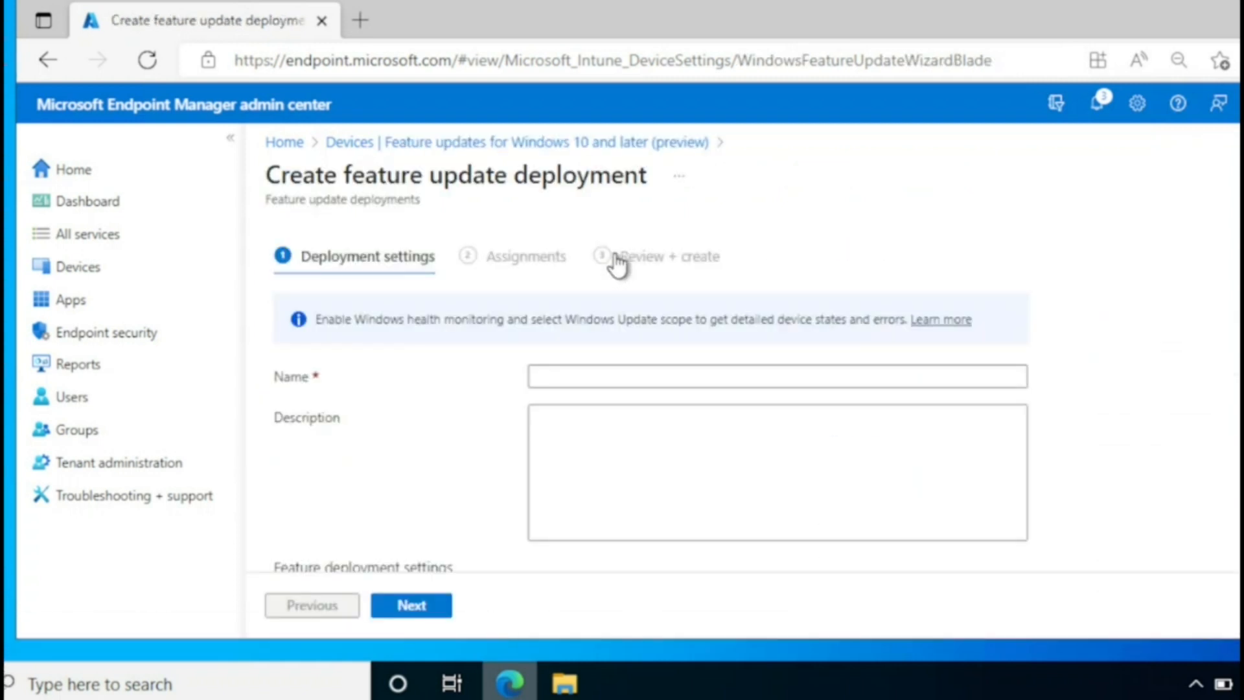
pyautogui.click(596, 379)
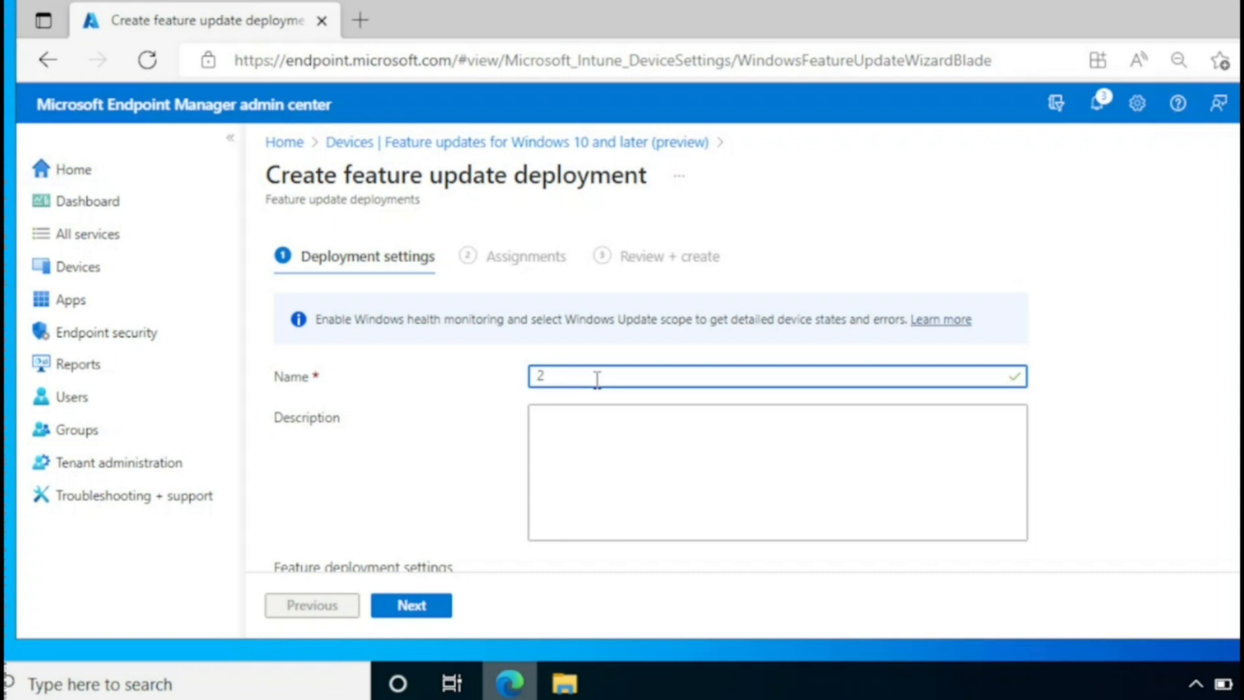
# Choose Windows 10, version 21H2 as the feature update, keep the rollout as soon as possible, and proceed to the assignments
pyautogui.scroll(-3, 952, 409)
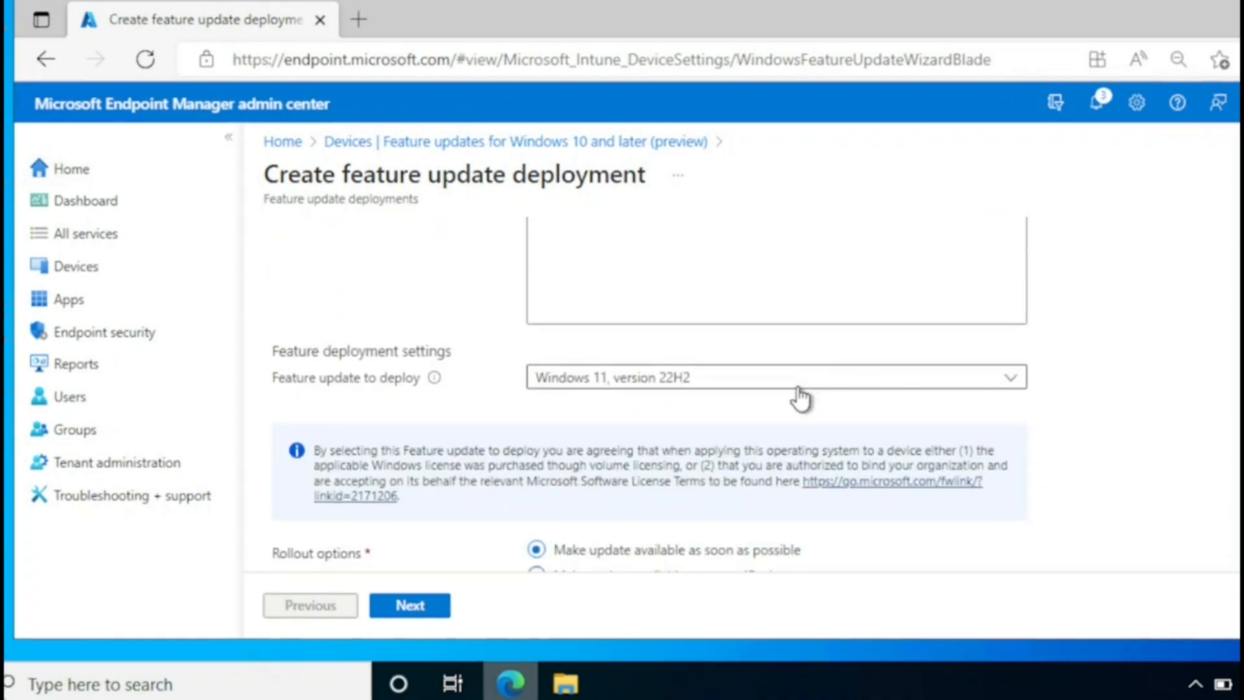
pyautogui.click(795, 383)
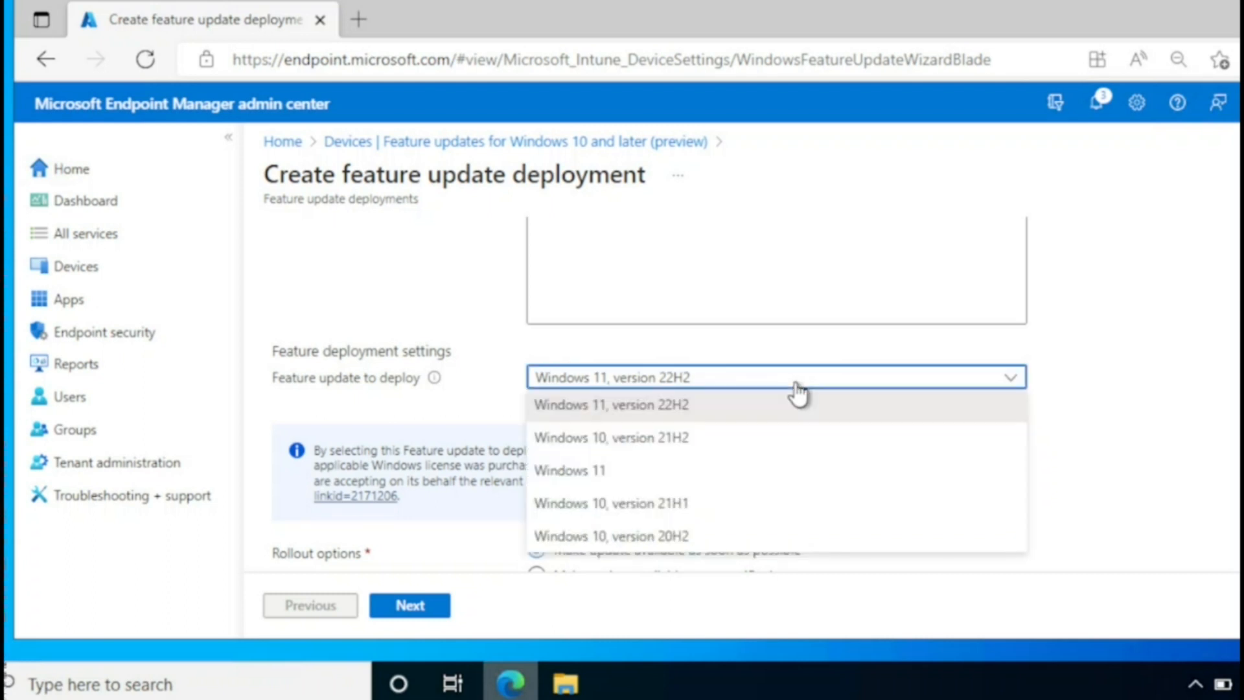
pyautogui.click(677, 439)
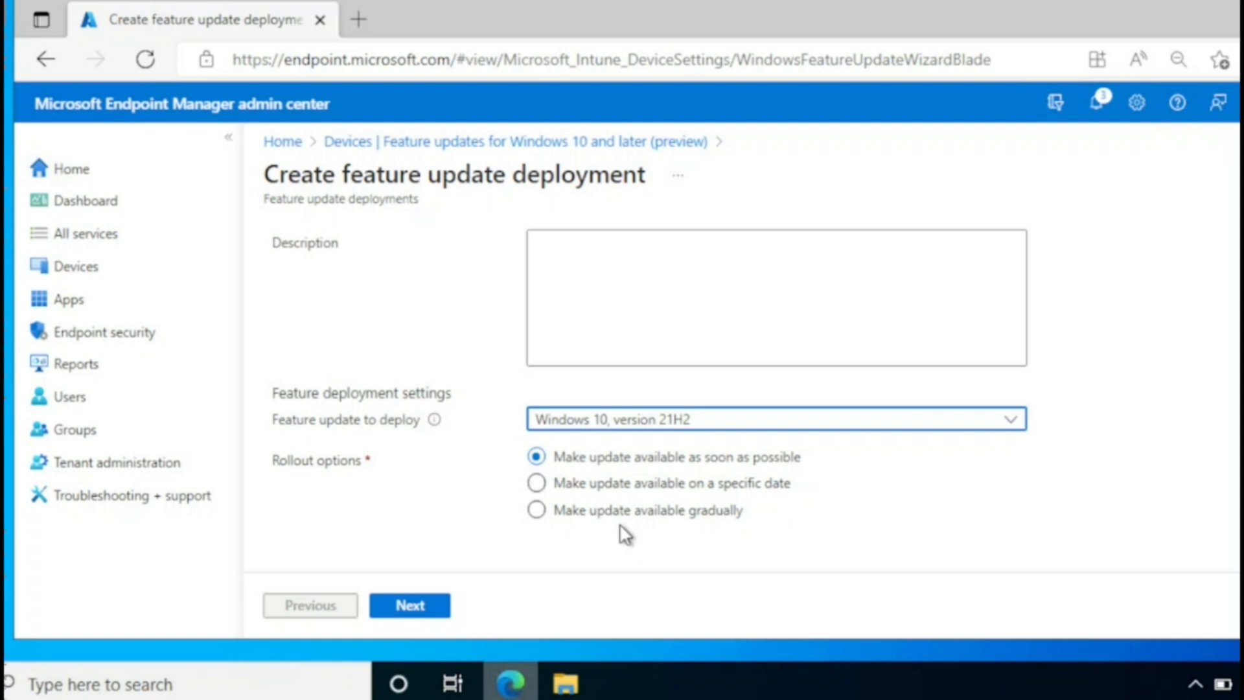
pyautogui.click(410, 605)
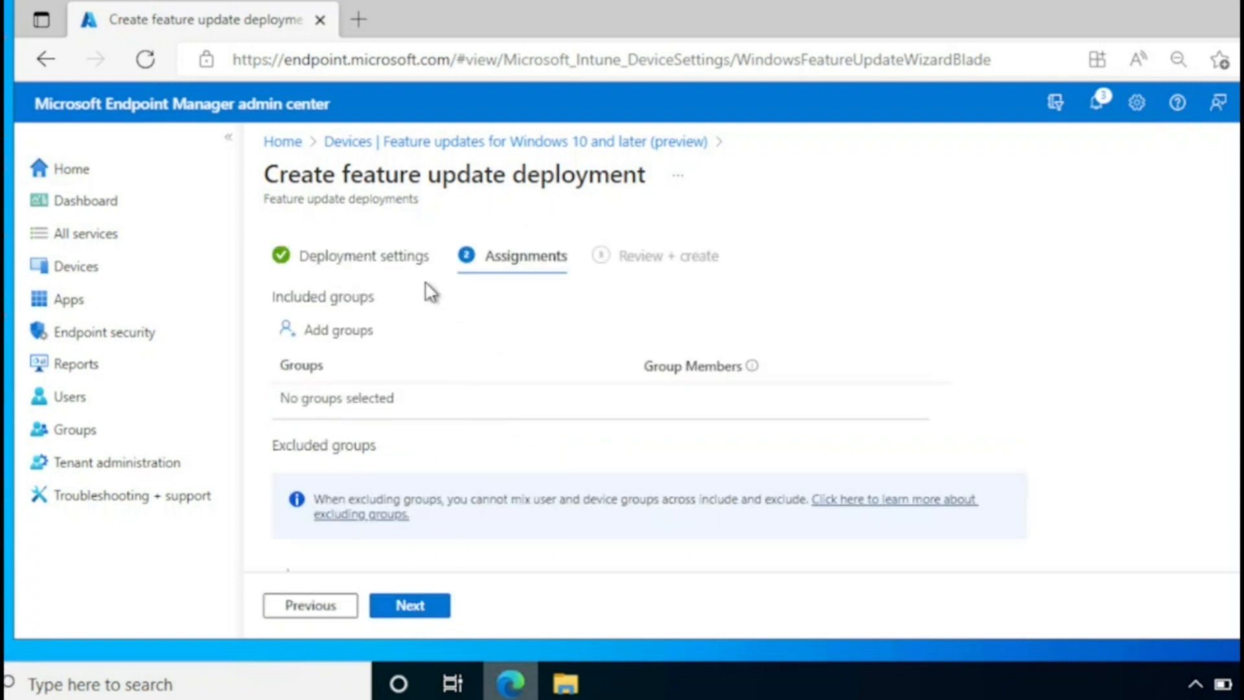
# Include the test group in the assignments and create the feature update deployment
pyautogui.click(337, 332)
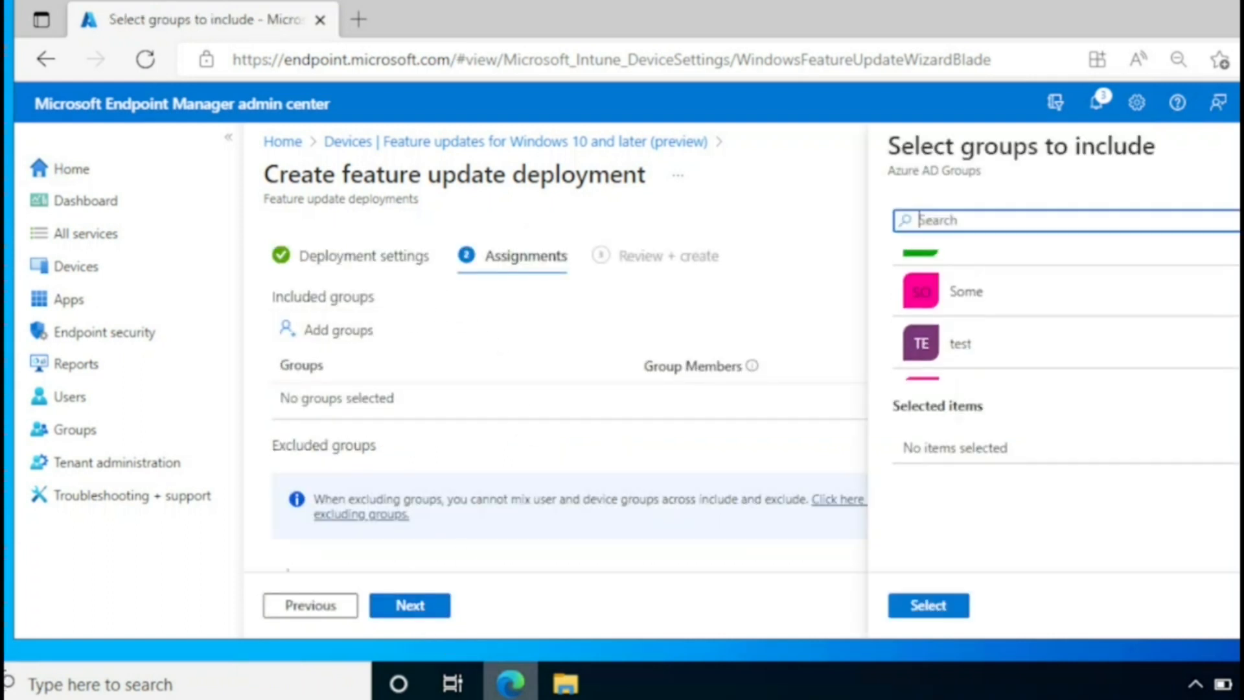
pyautogui.click(1016, 318)
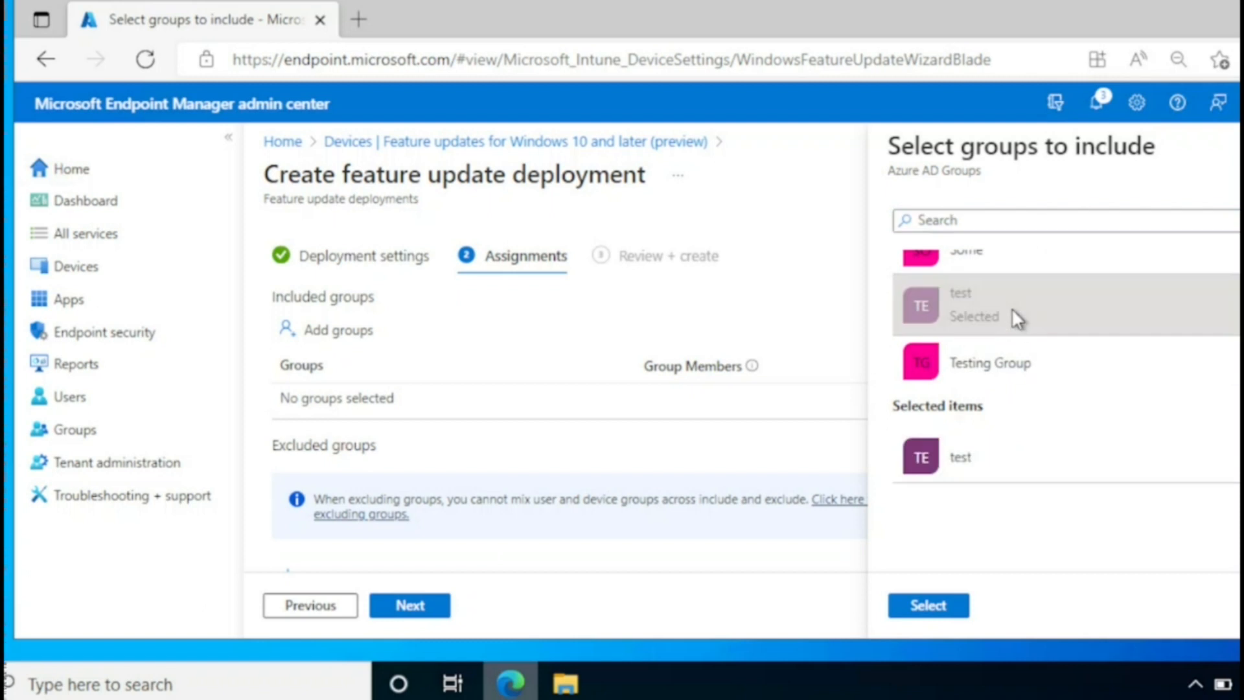
pyautogui.click(936, 612)
pyautogui.click(414, 609)
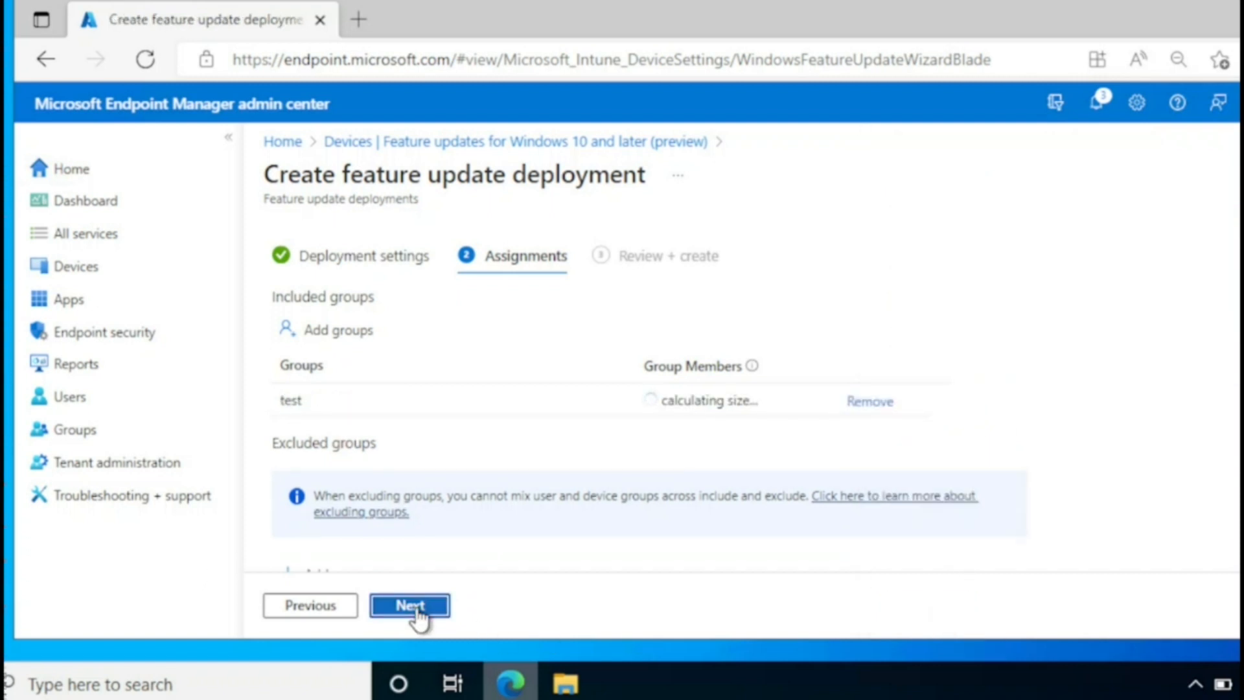
pyautogui.click(418, 610)
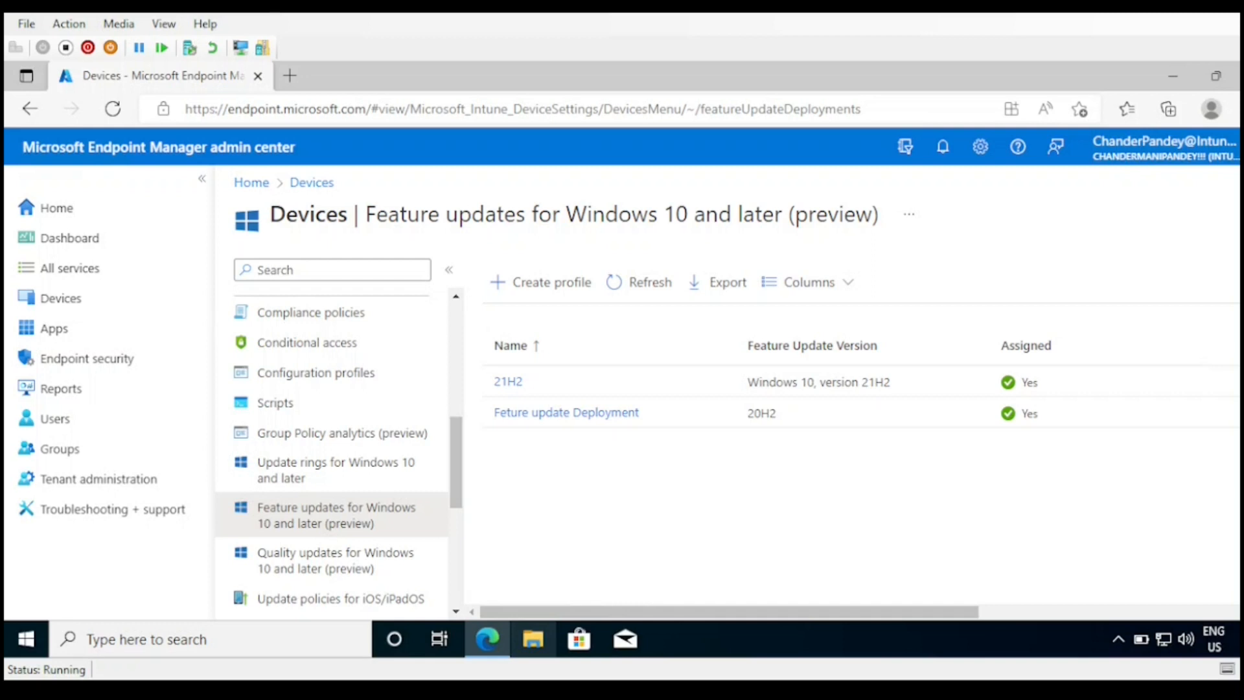
pyautogui.click(448, 269)
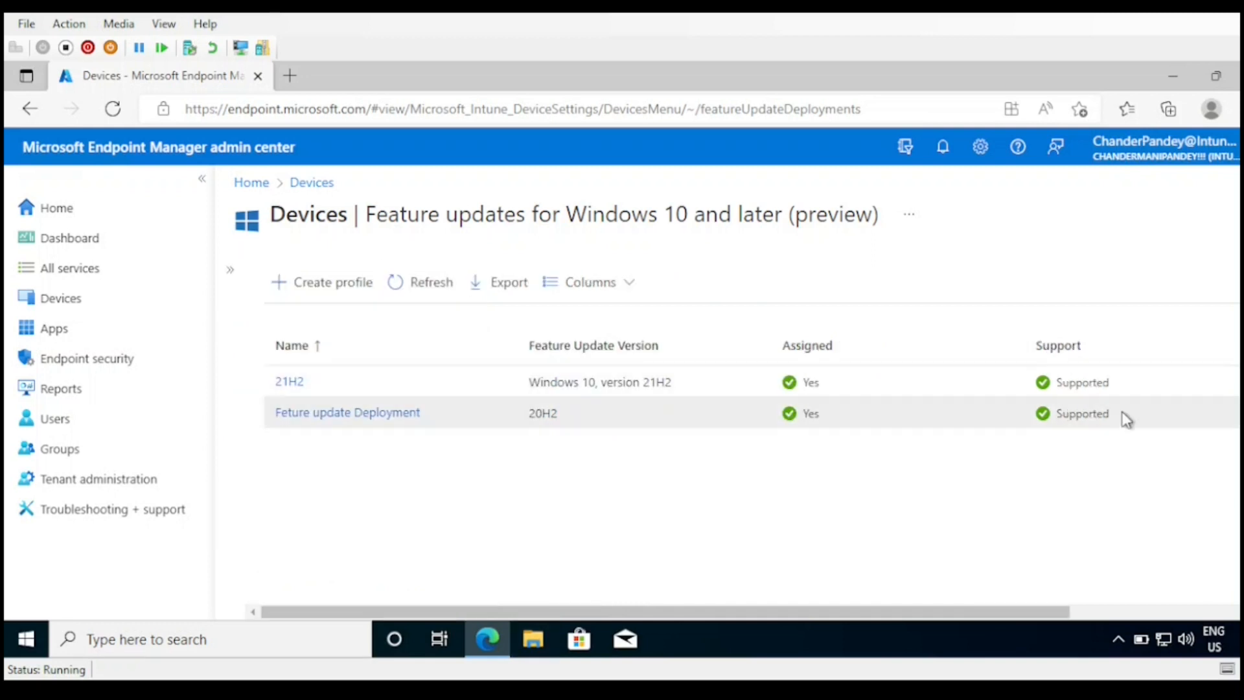
pyautogui.moveTo(1127, 431); pyautogui.dragTo(1044, 433)
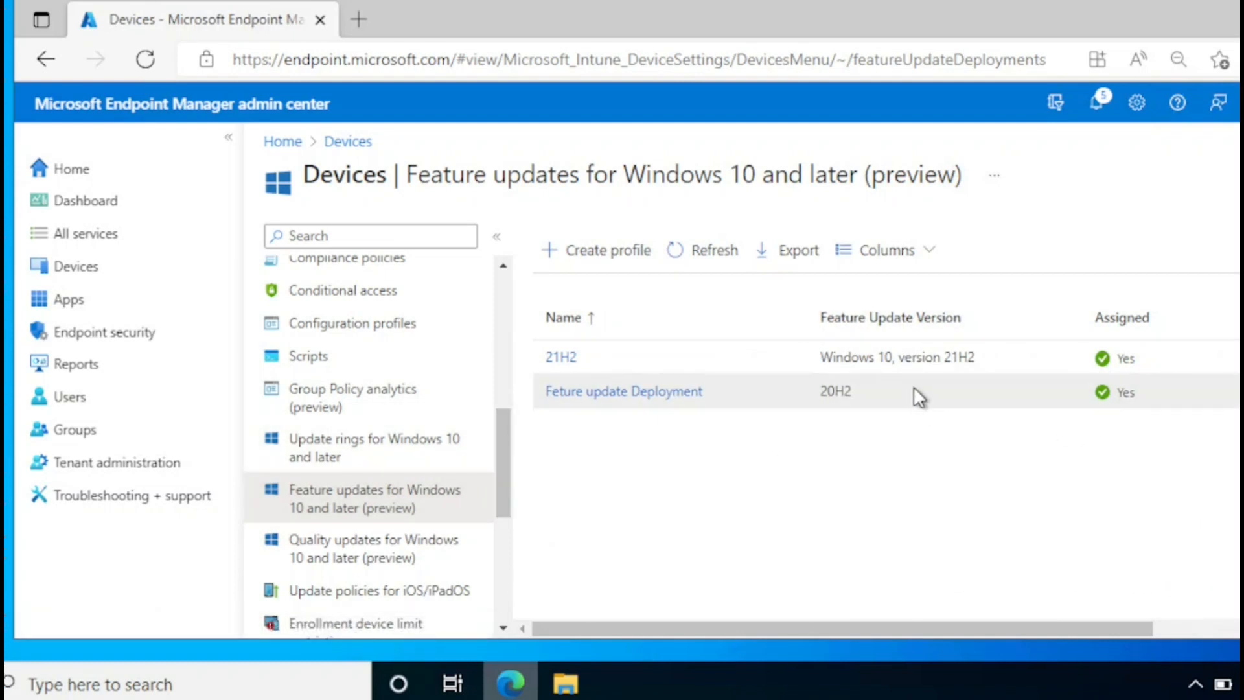
# Open the Windows Feature Update Report from the Windows updates reports and check which feature update profiles can be selected
pyautogui.click(88, 364)
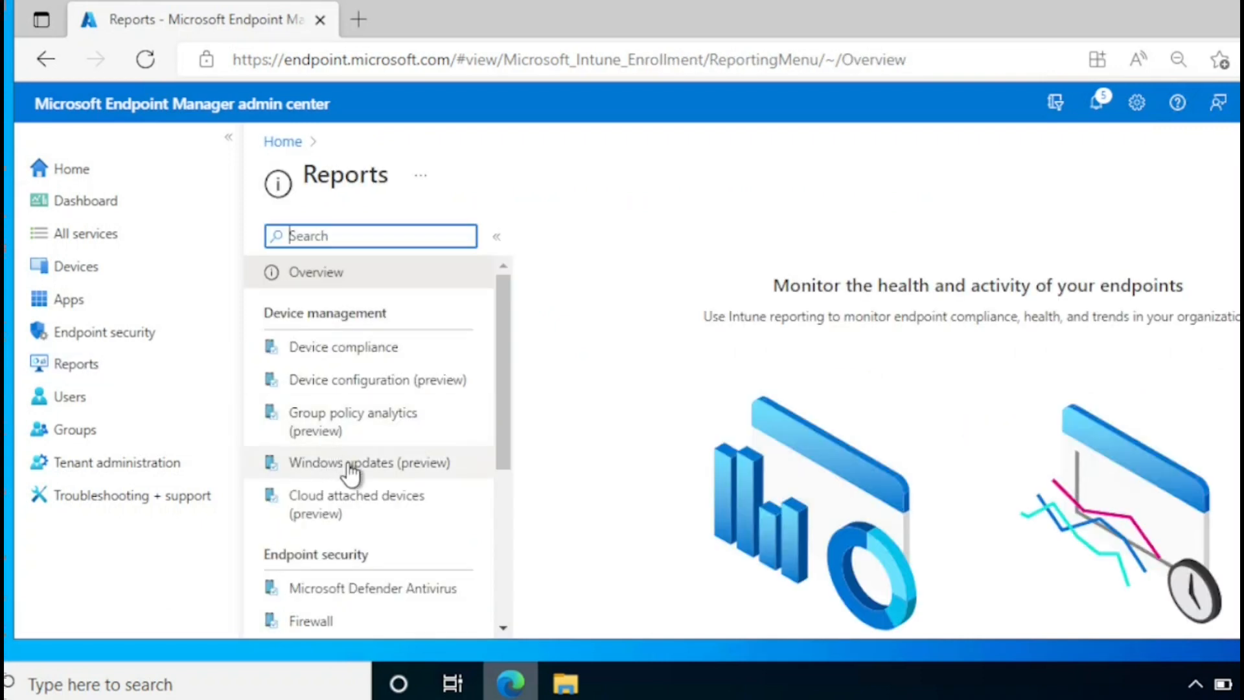
pyautogui.click(368, 470)
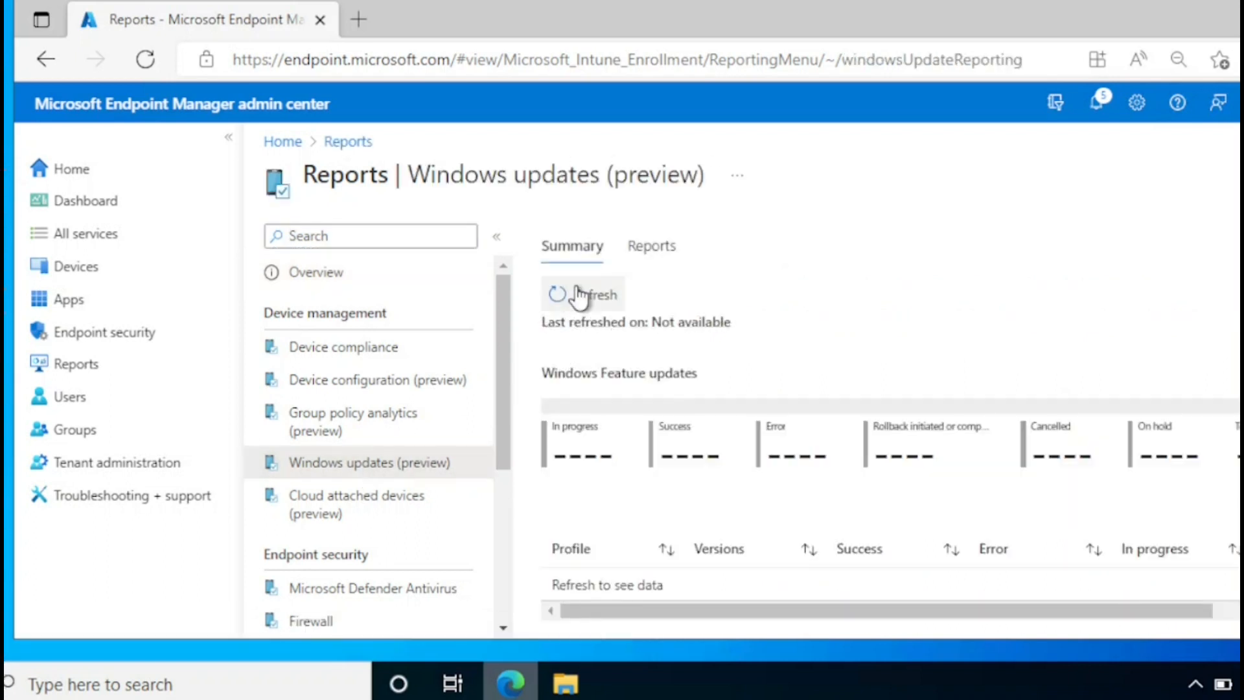
pyautogui.click(661, 259)
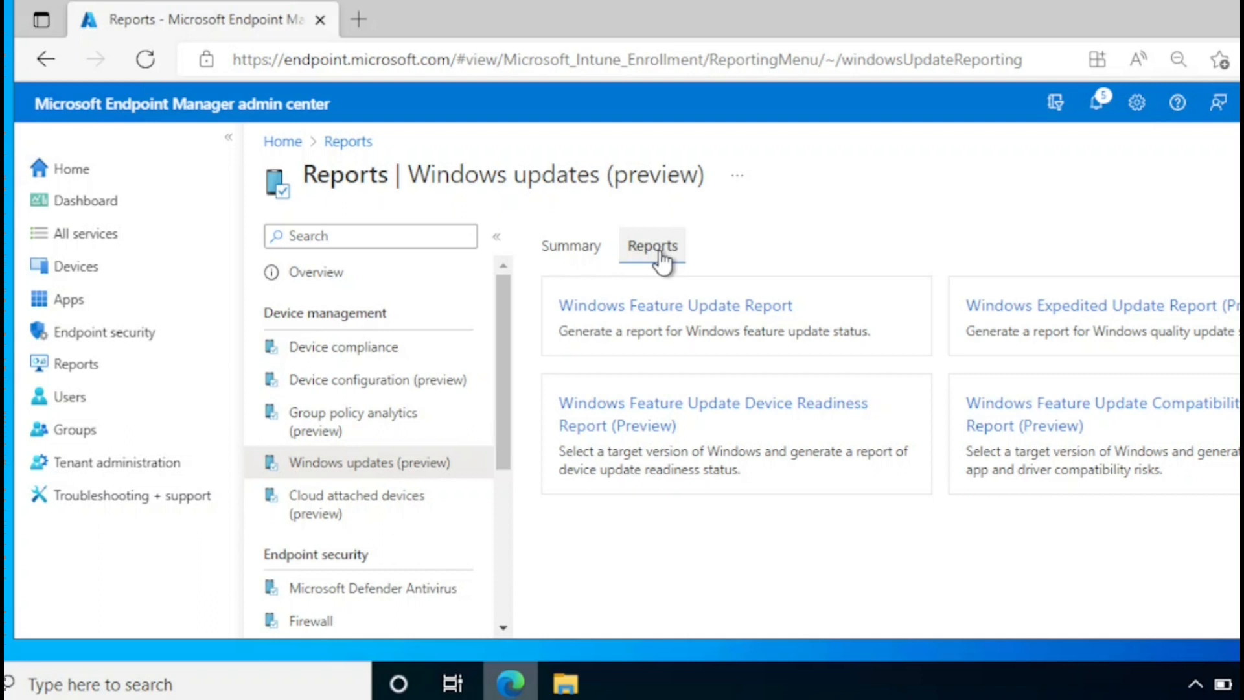
pyautogui.click(743, 322)
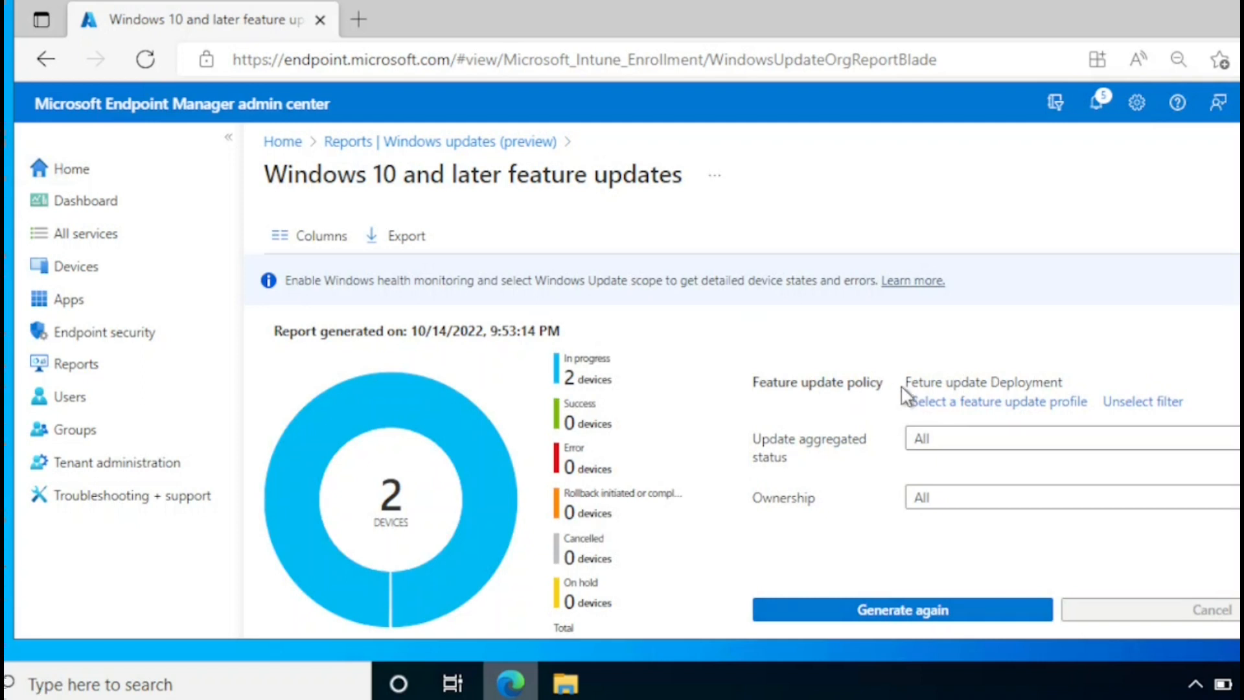
pyautogui.moveTo(955, 385); pyautogui.dragTo(961, 387)
pyautogui.click(985, 409)
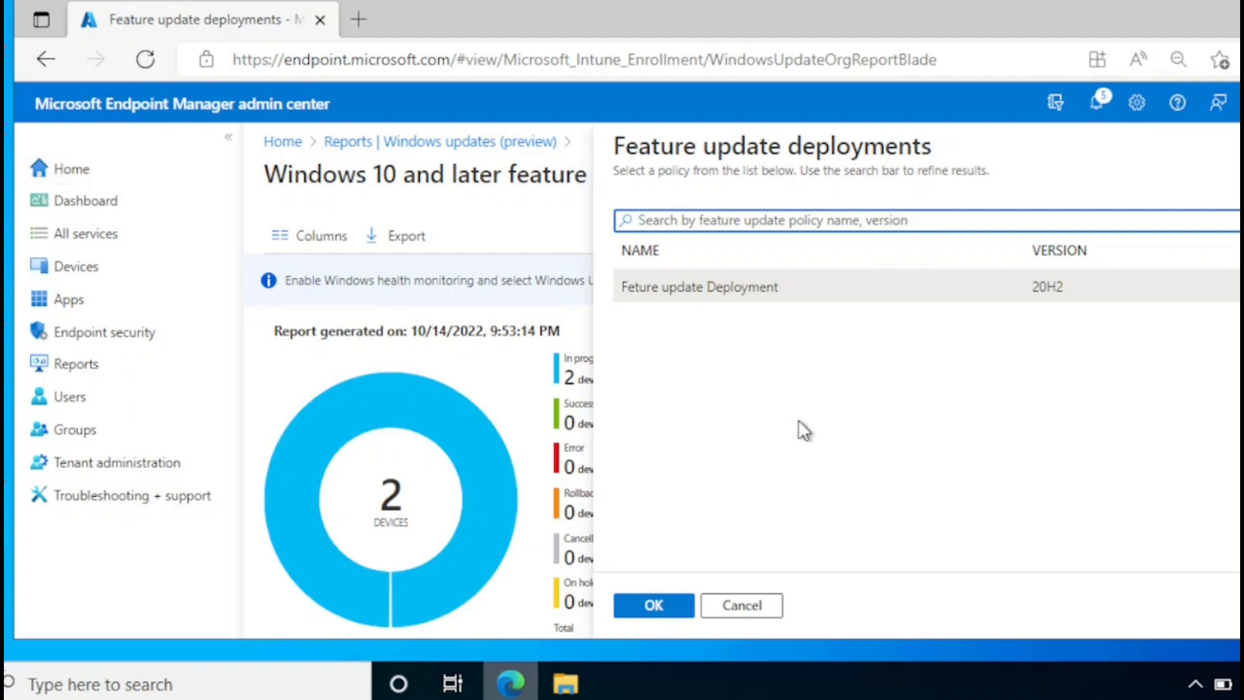
pyautogui.click(654, 605)
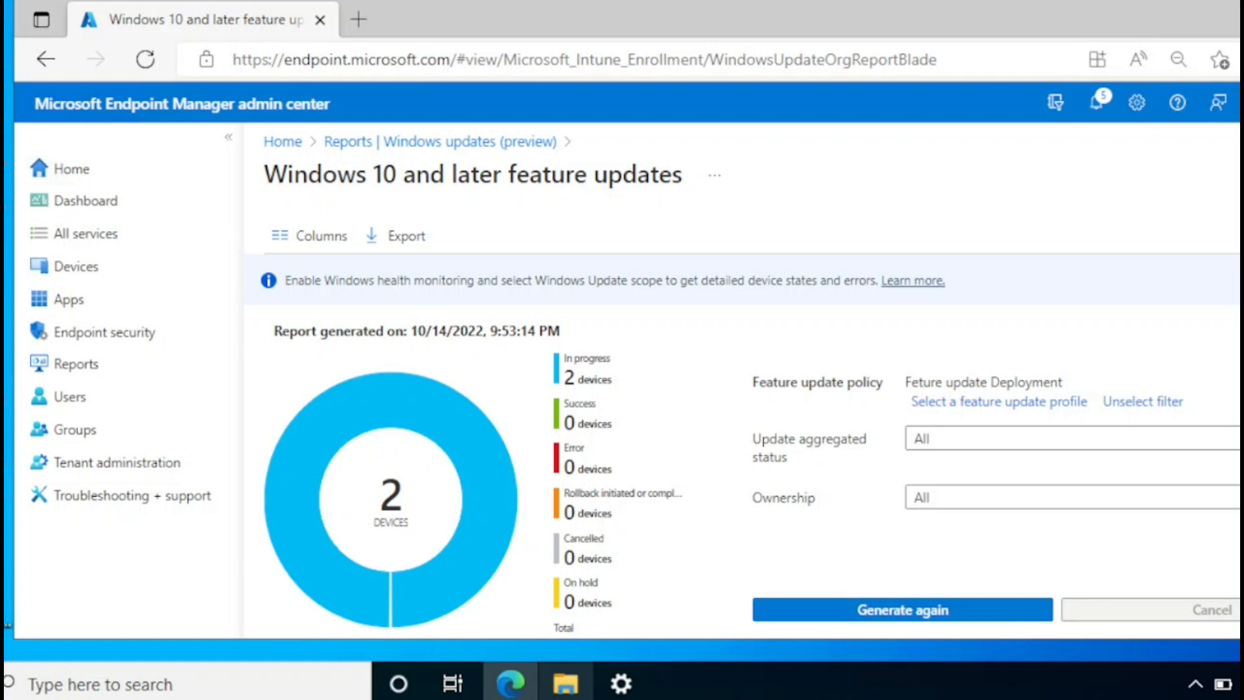
# Select the 21H2 feature update profile for the report and generate the report again
pyautogui.click(989, 404)
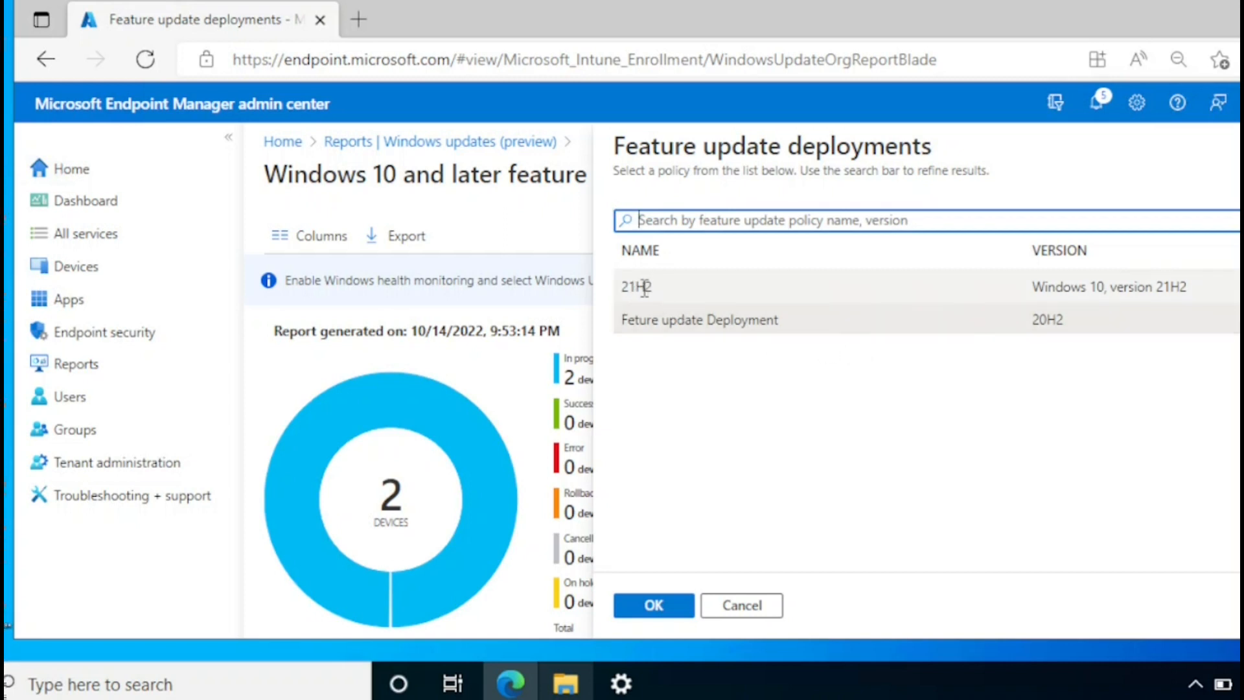
pyautogui.click(645, 287)
pyautogui.click(656, 607)
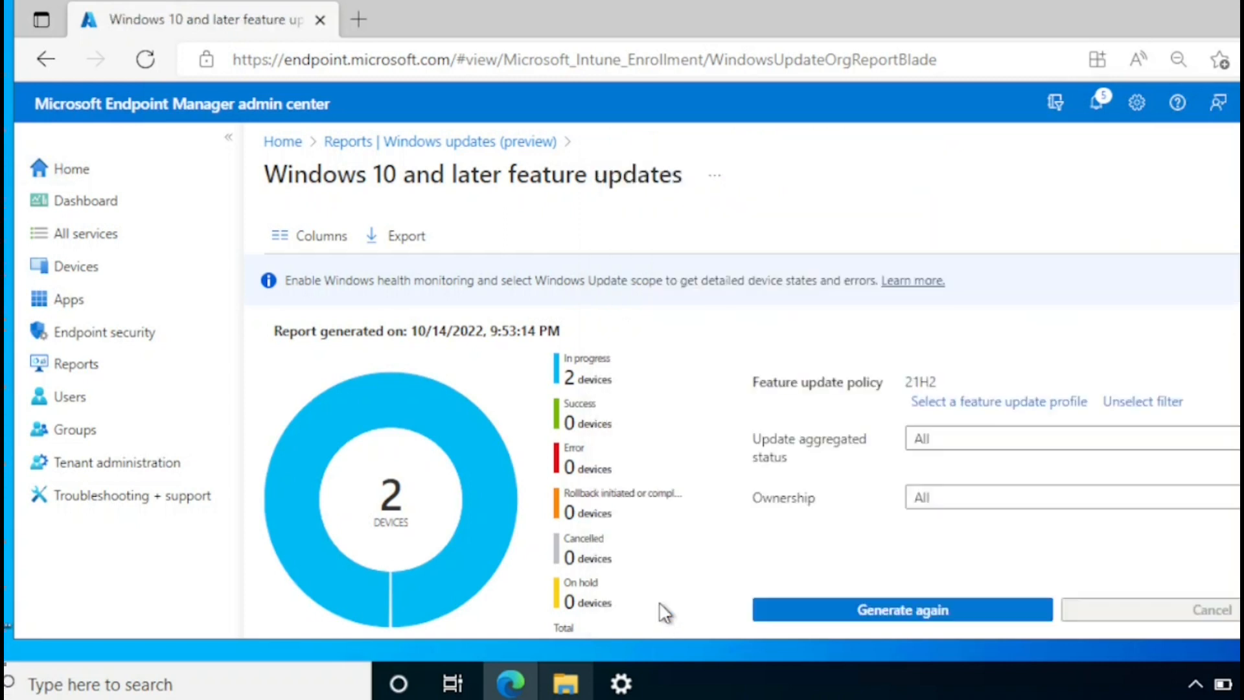
pyautogui.scroll(-3, 999, 436)
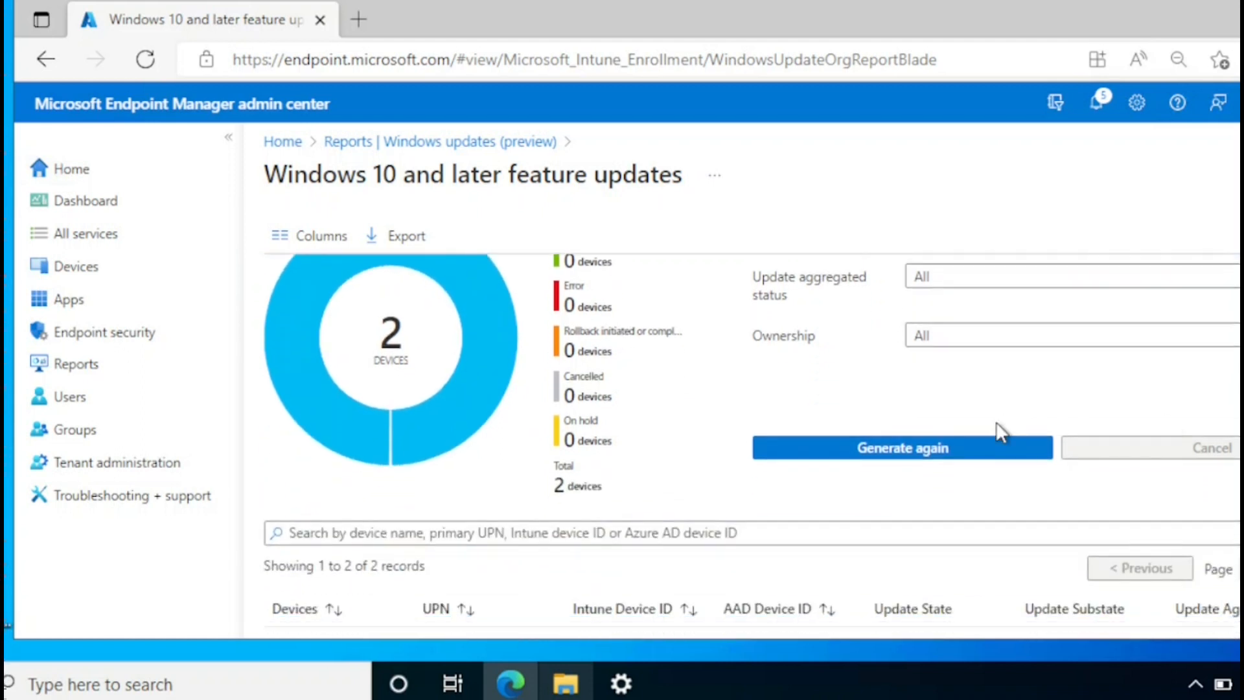
pyautogui.click(955, 448)
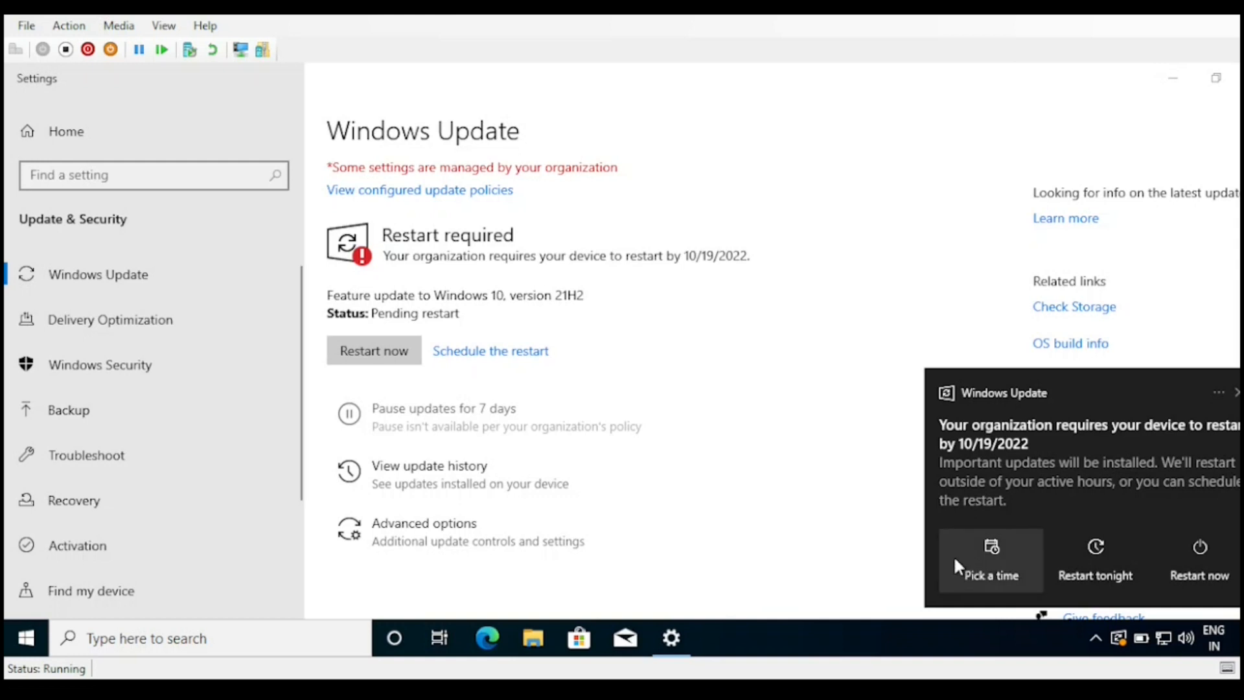
# Restart the device immediately to install the pending feature update and sign back in with the account password
pyautogui.click(1185, 570)
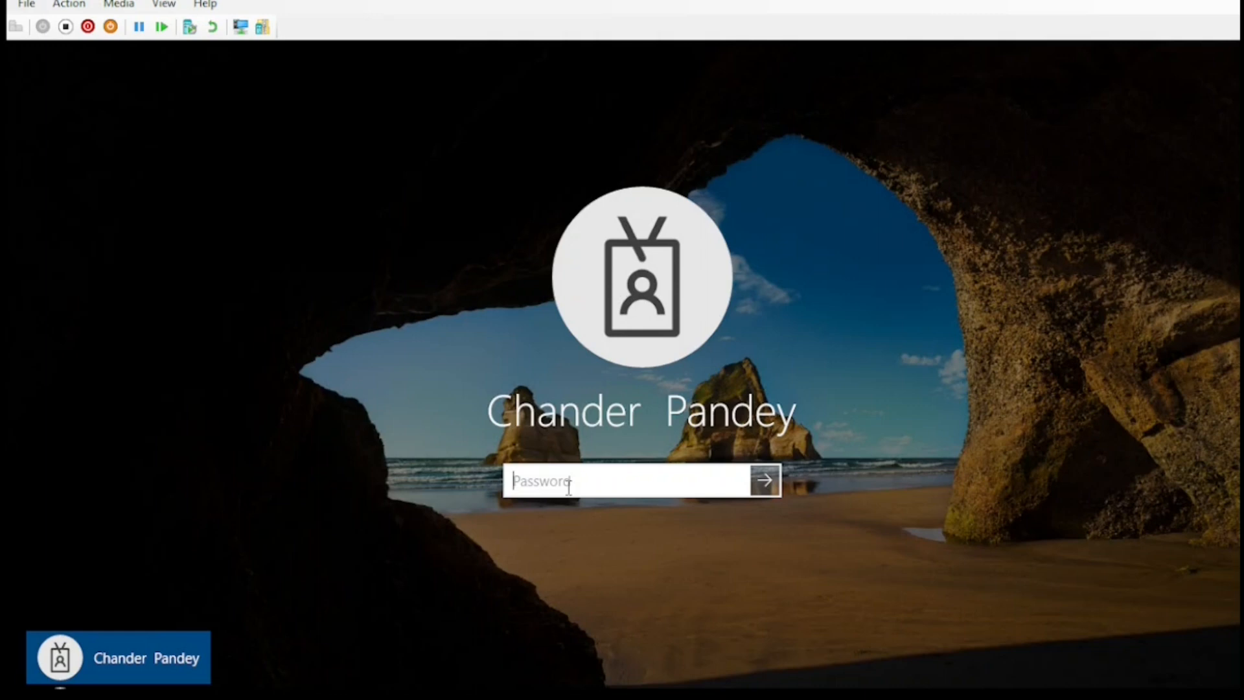
pyautogui.press('capslock')
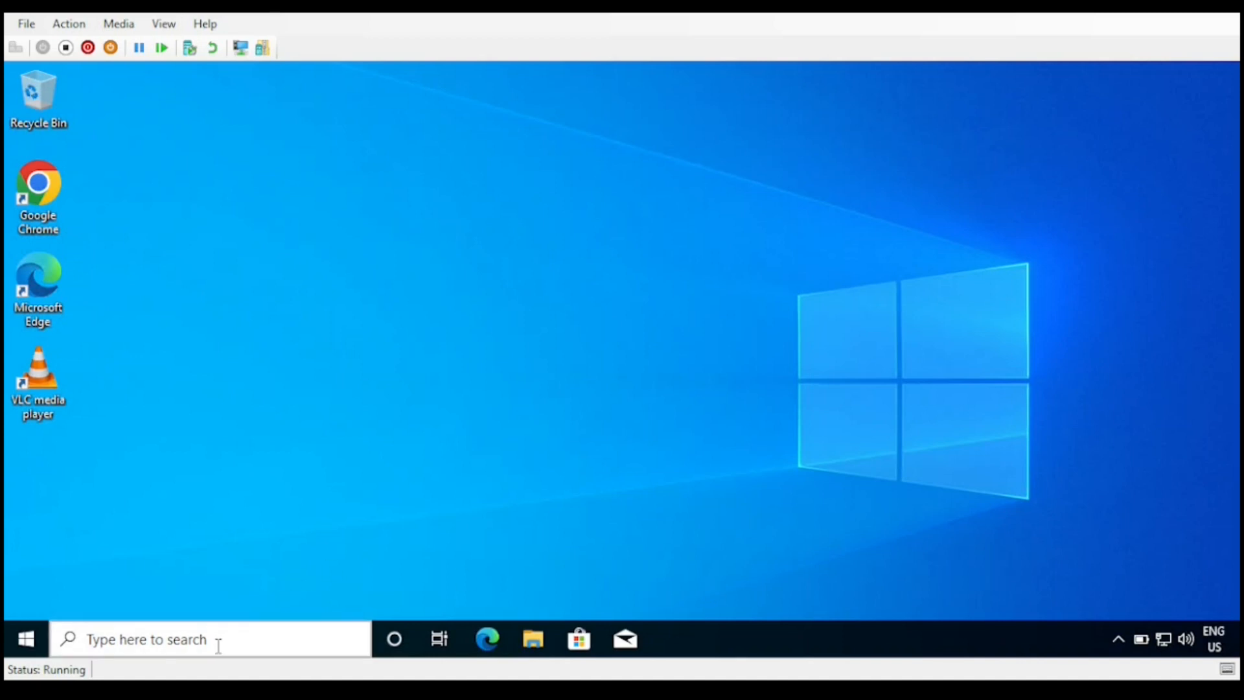
# Run winver to check the installed Windows version, and close the About Windows dialog
pyautogui.click(219, 646)
pyautogui.click(268, 645)
pyautogui.click(269, 646)
pyautogui.write('winver')
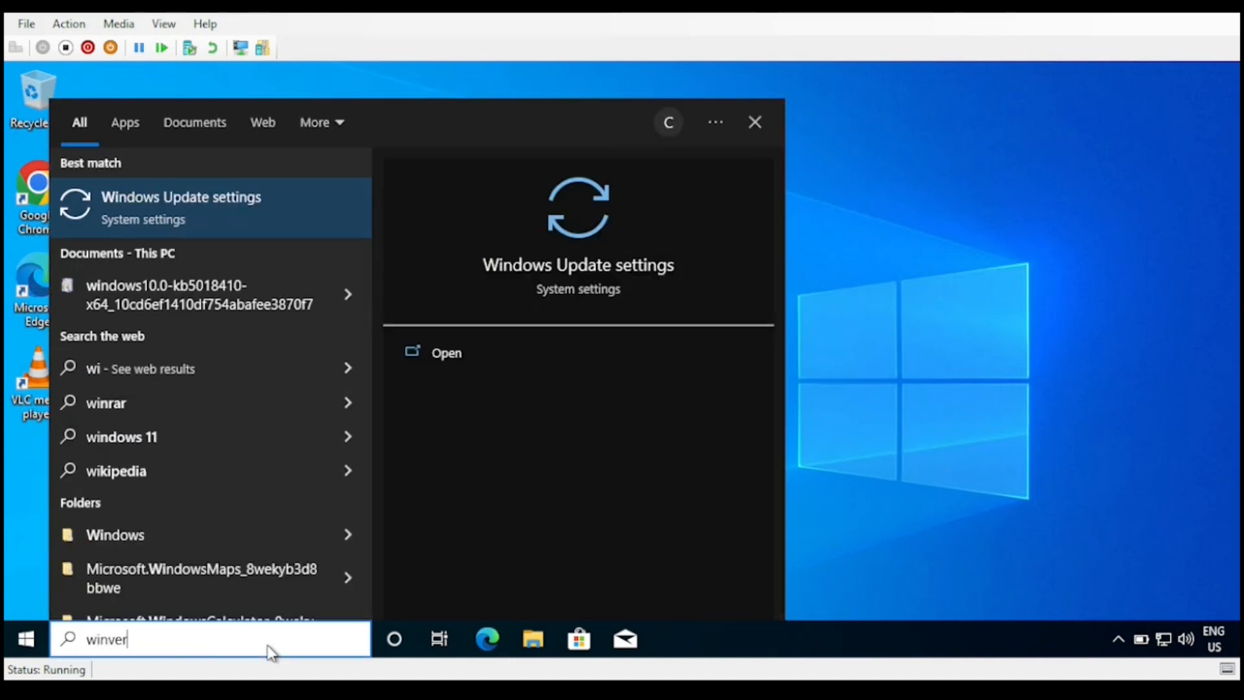
pyautogui.press('Return')
pyautogui.moveTo(228, 110); pyautogui.dragTo(355, 111)
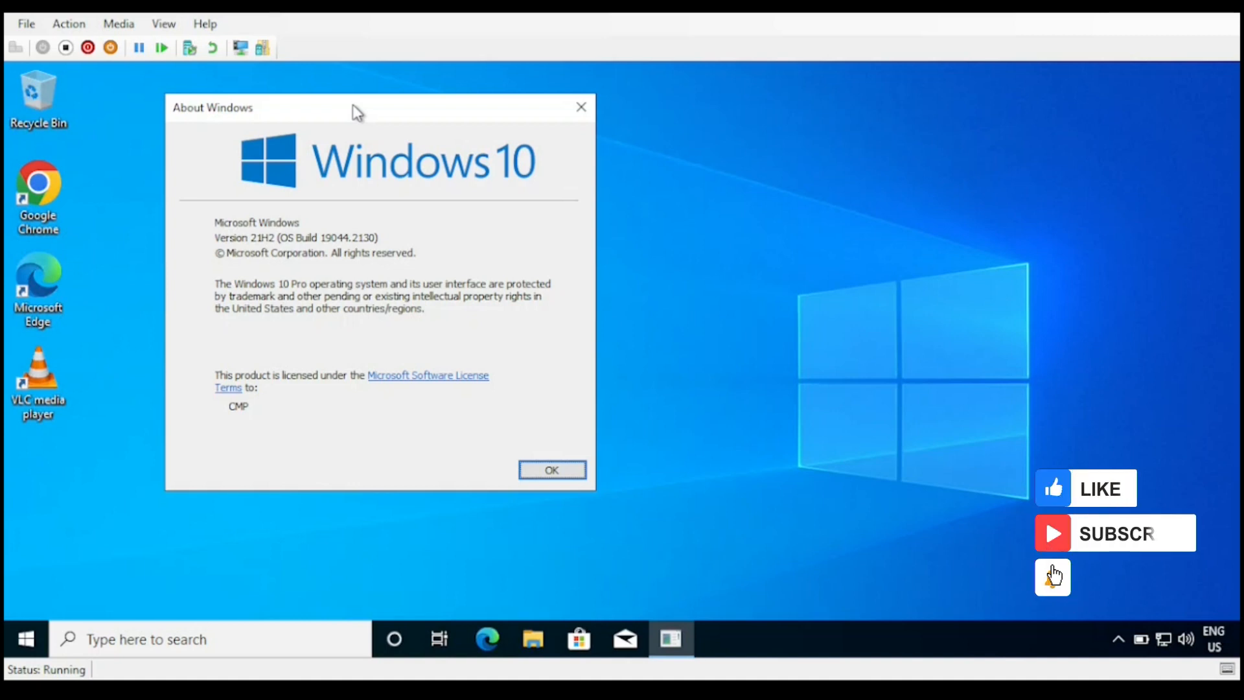
pyautogui.press('Return')
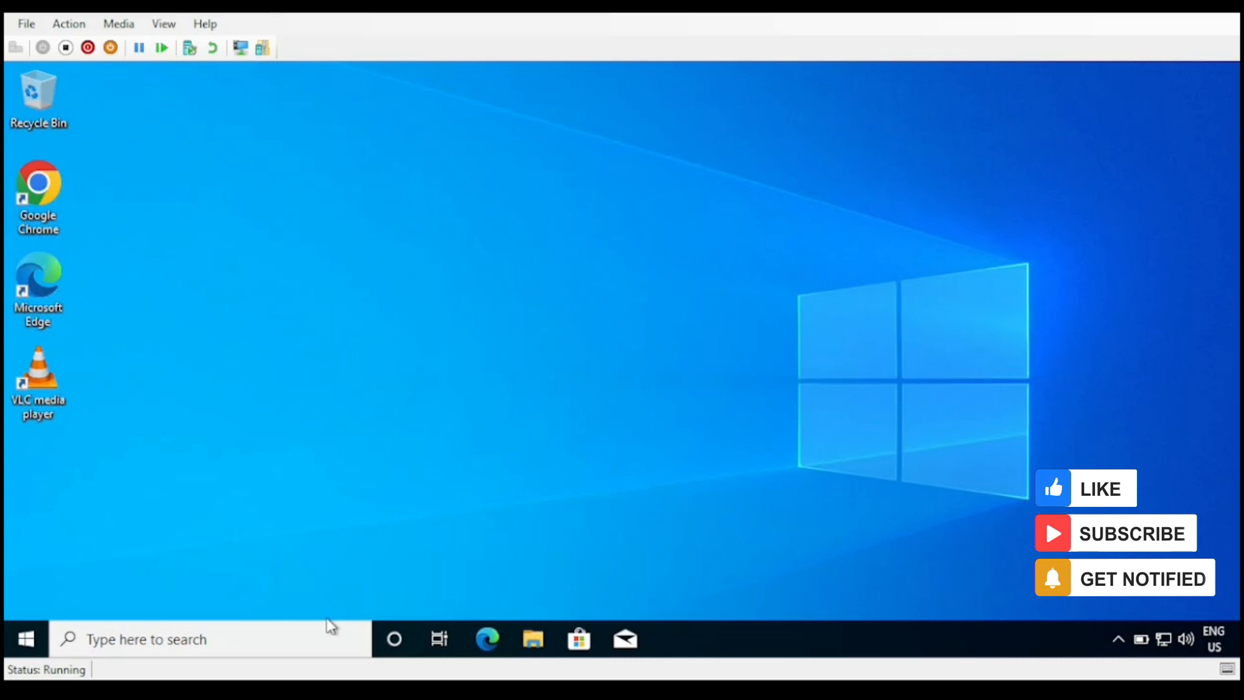
# Open the System log in Event Viewer and filter it by the event sources WindowsUpdateClient, win
pyautogui.click(269, 640)
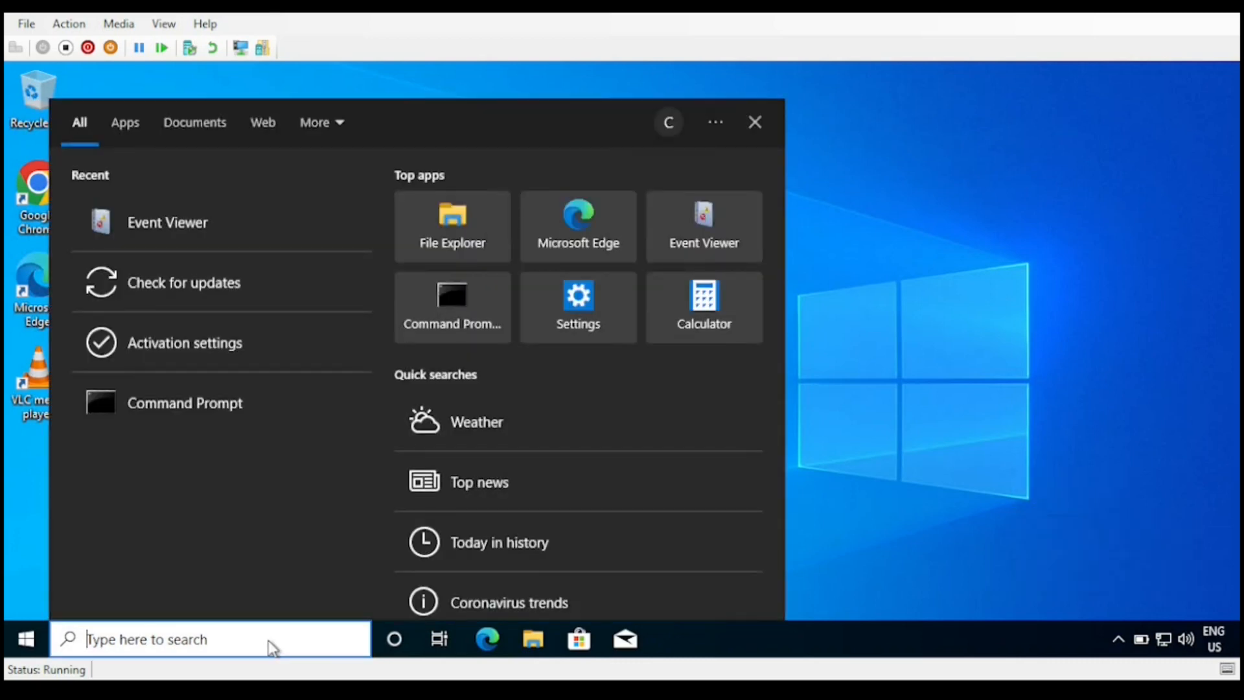
pyautogui.click(198, 227)
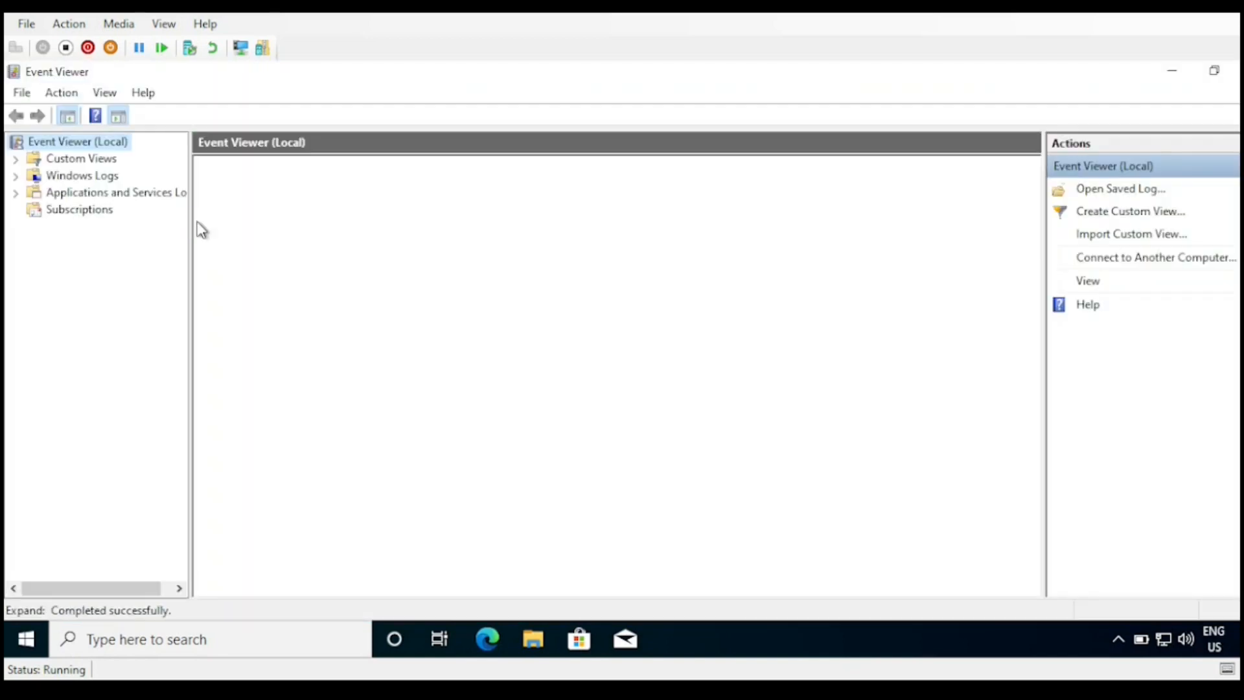
pyautogui.click(16, 176)
pyautogui.click(78, 246)
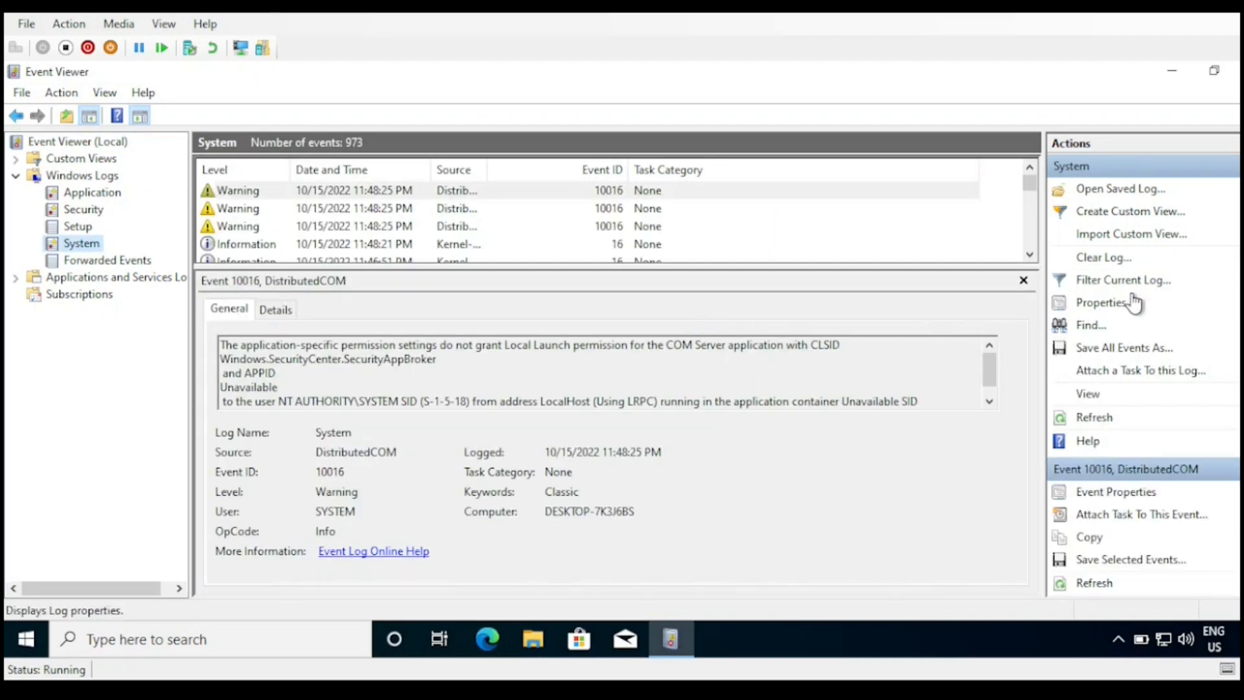
pyautogui.click(1116, 281)
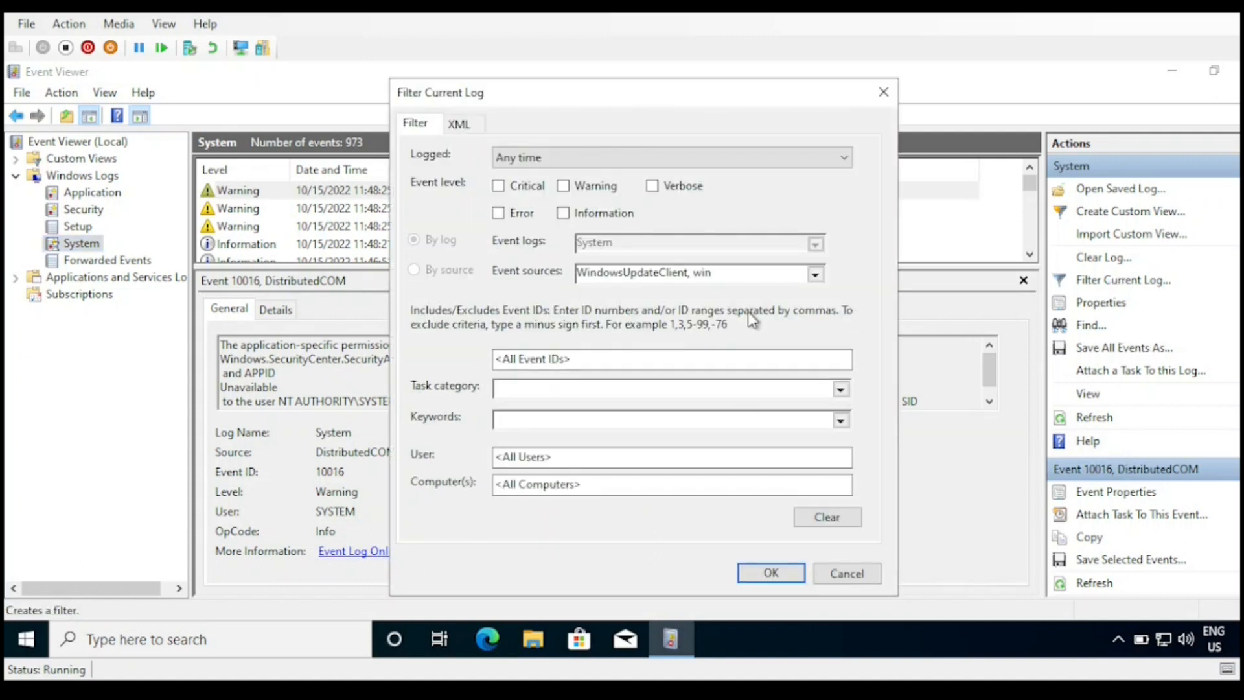
pyautogui.click(771, 573)
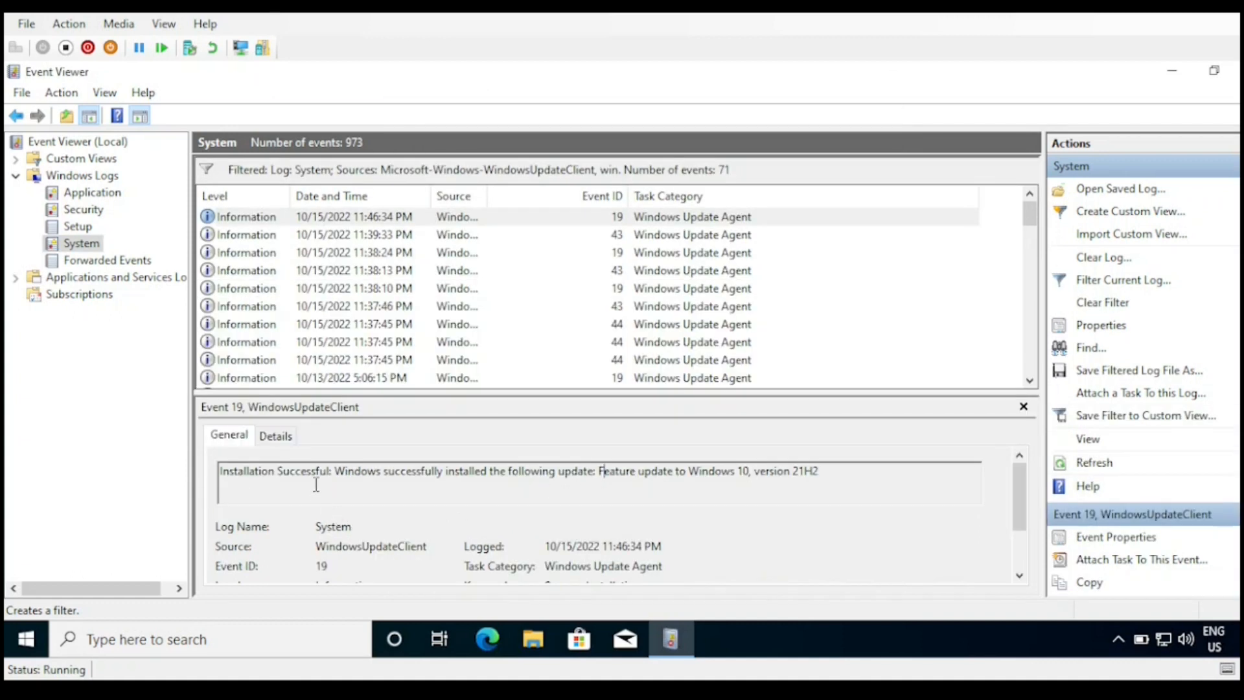
# Examine the filtered Windows Update Agent events covering the download, installation start and completion of updates
pyautogui.moveTo(334, 471); pyautogui.dragTo(708, 476)
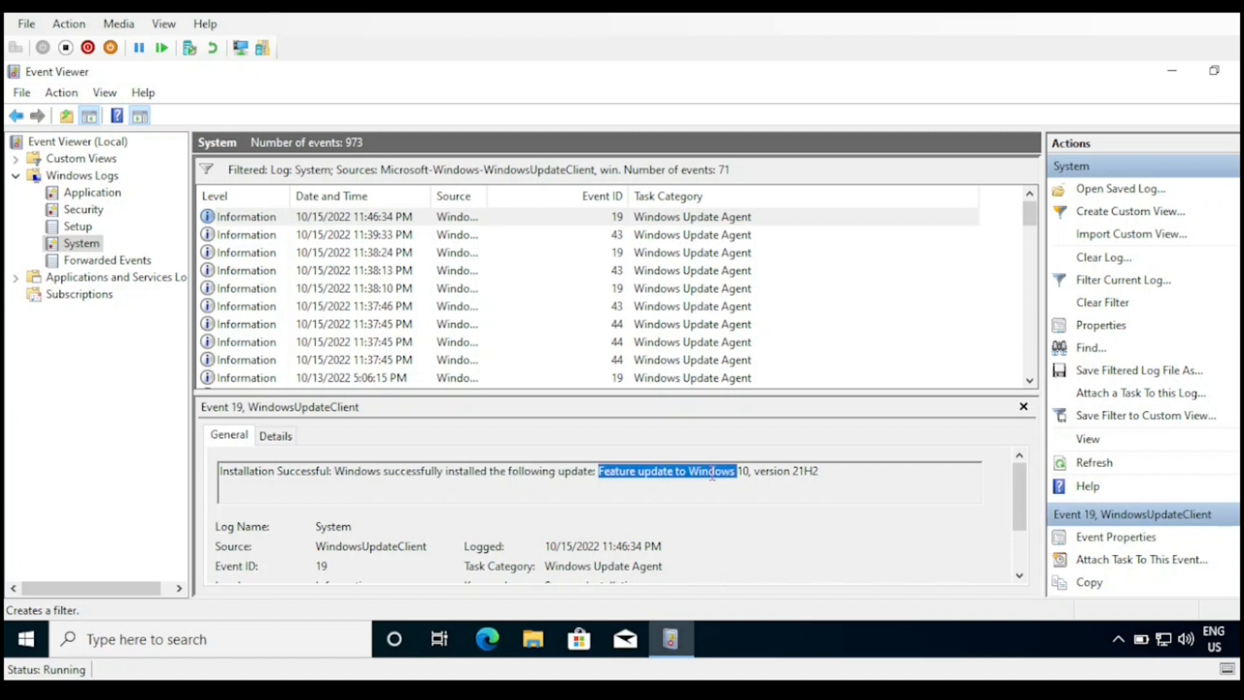
pyautogui.click(645, 237)
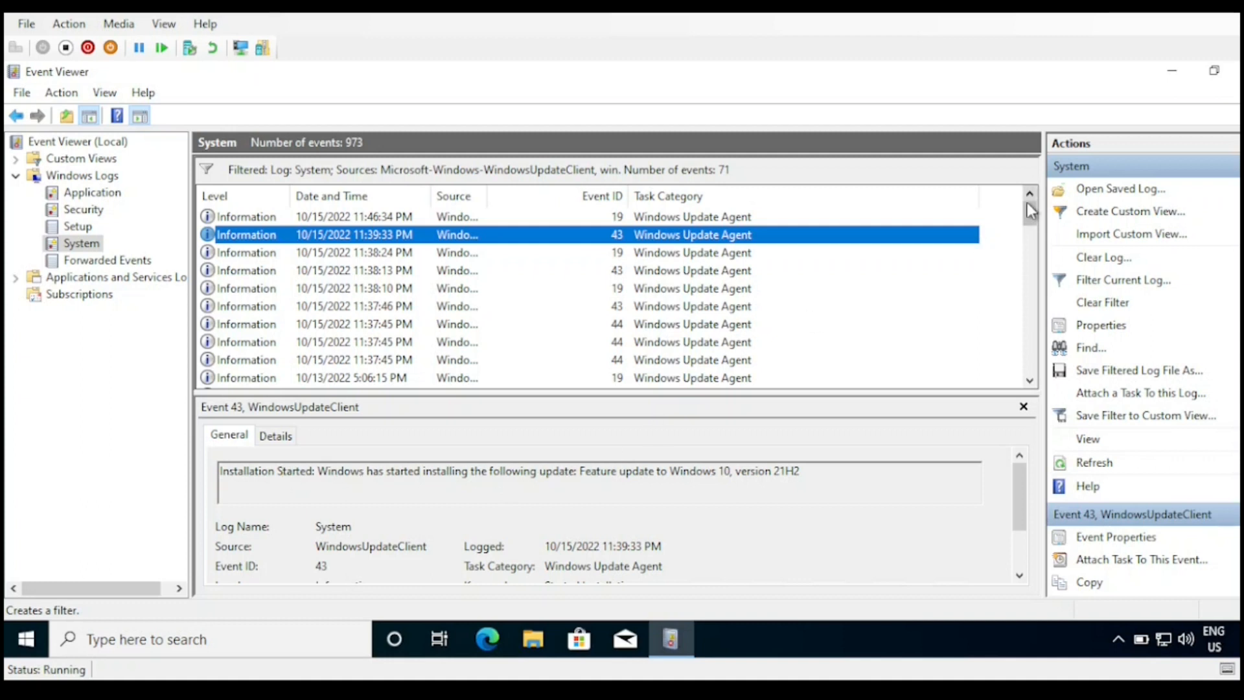
pyautogui.click(681, 327)
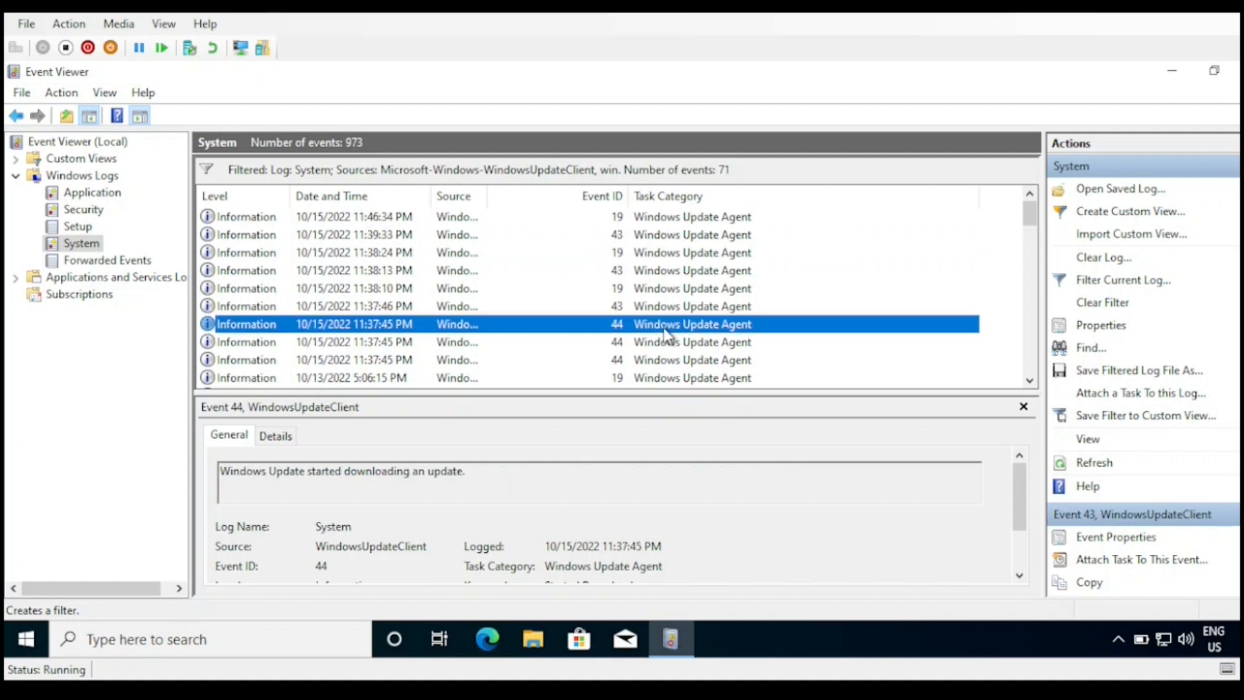
pyautogui.click(680, 381)
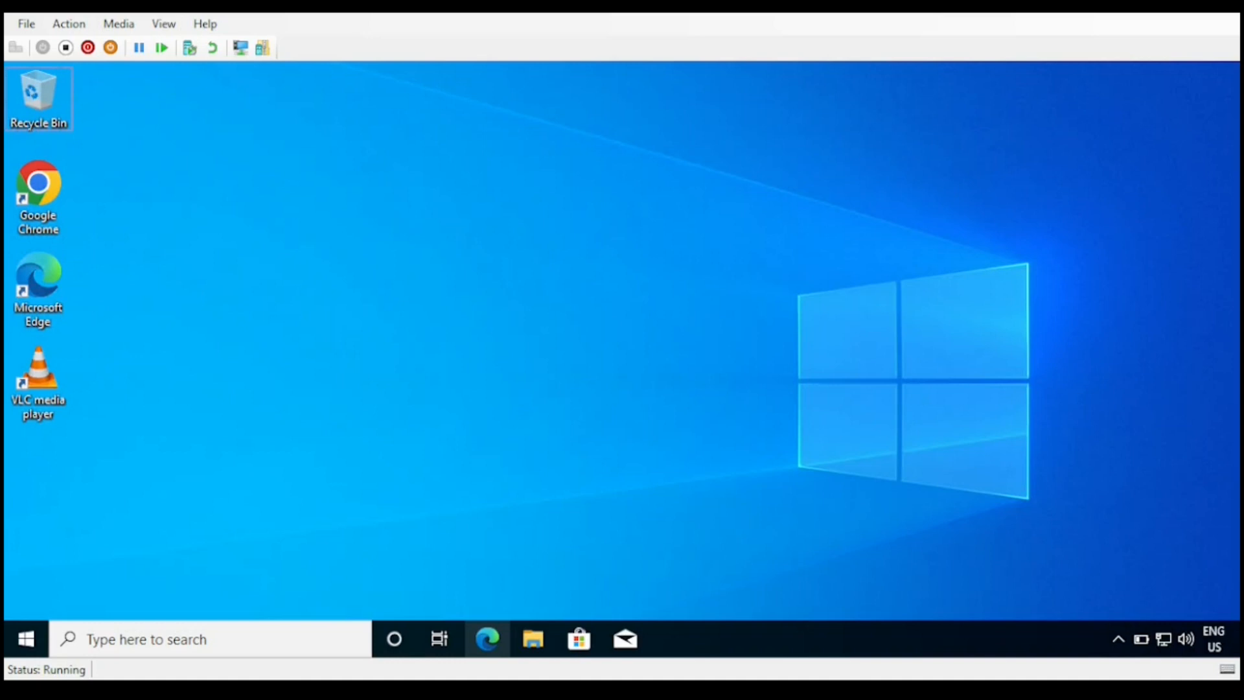
# Open the Microsoft Endpoint Manager admin center in Edge and bring up the Windows Feature Update Report from the Windows updates (preview) reports
pyautogui.click(487, 641)
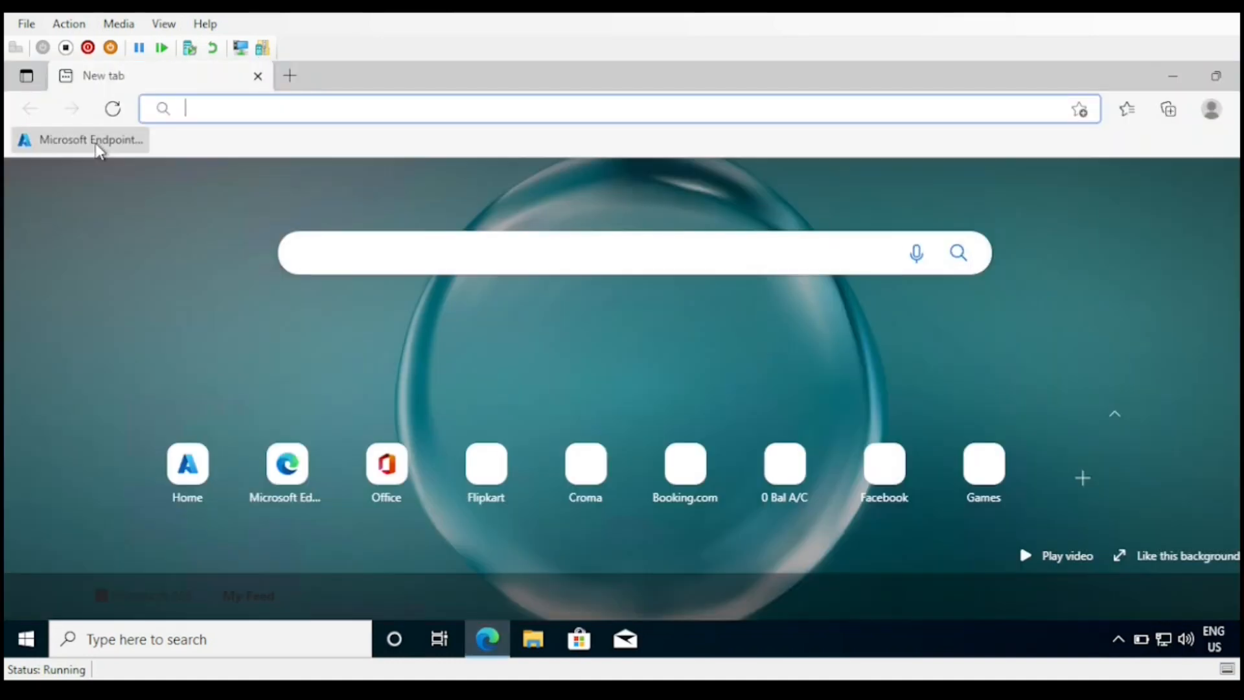
pyautogui.click(99, 145)
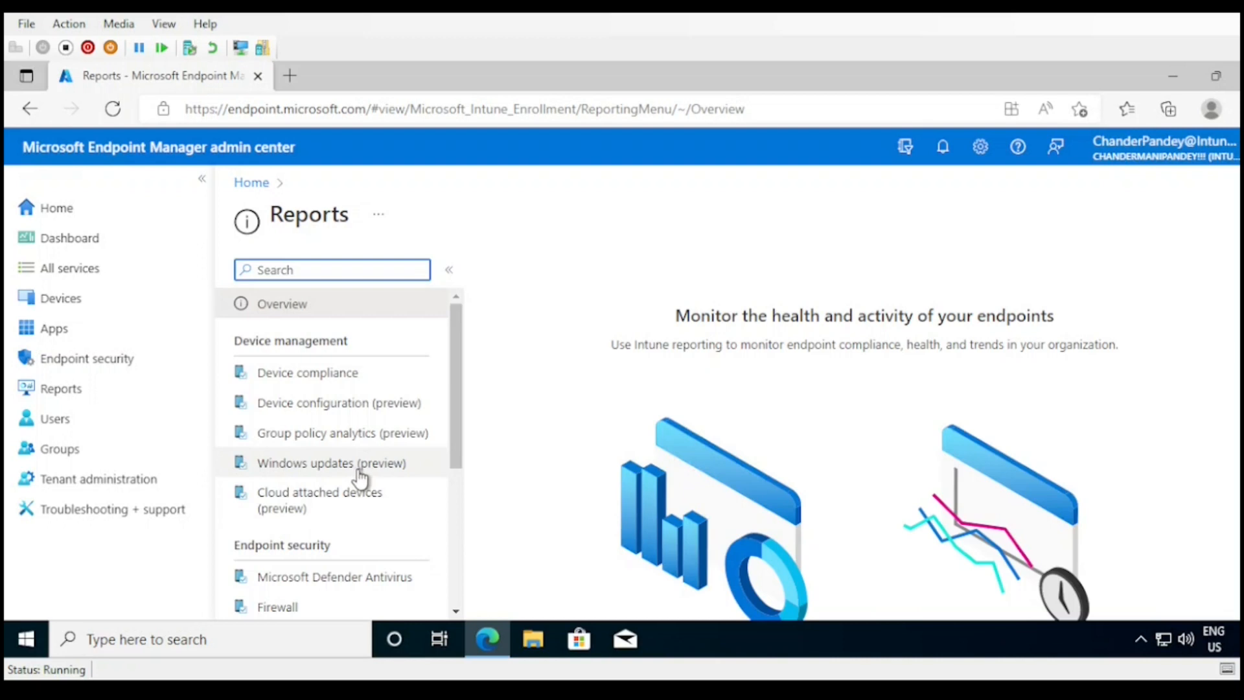
pyautogui.click(354, 473)
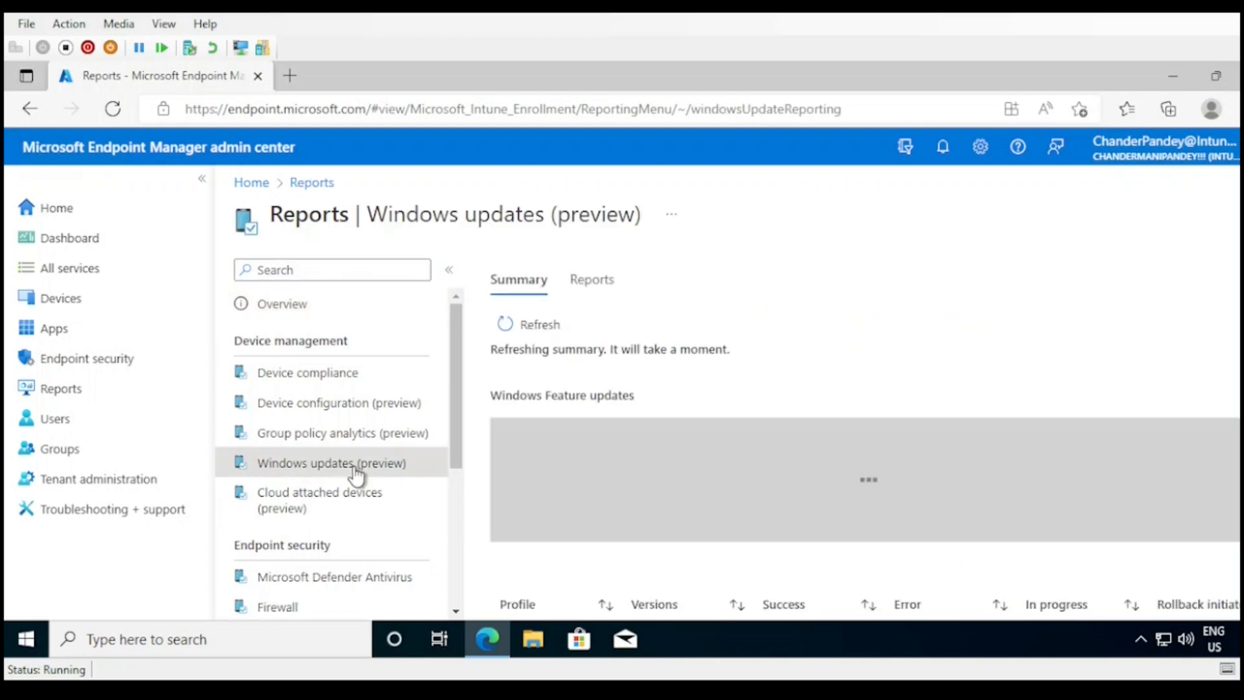
pyautogui.click(570, 292)
pyautogui.click(588, 344)
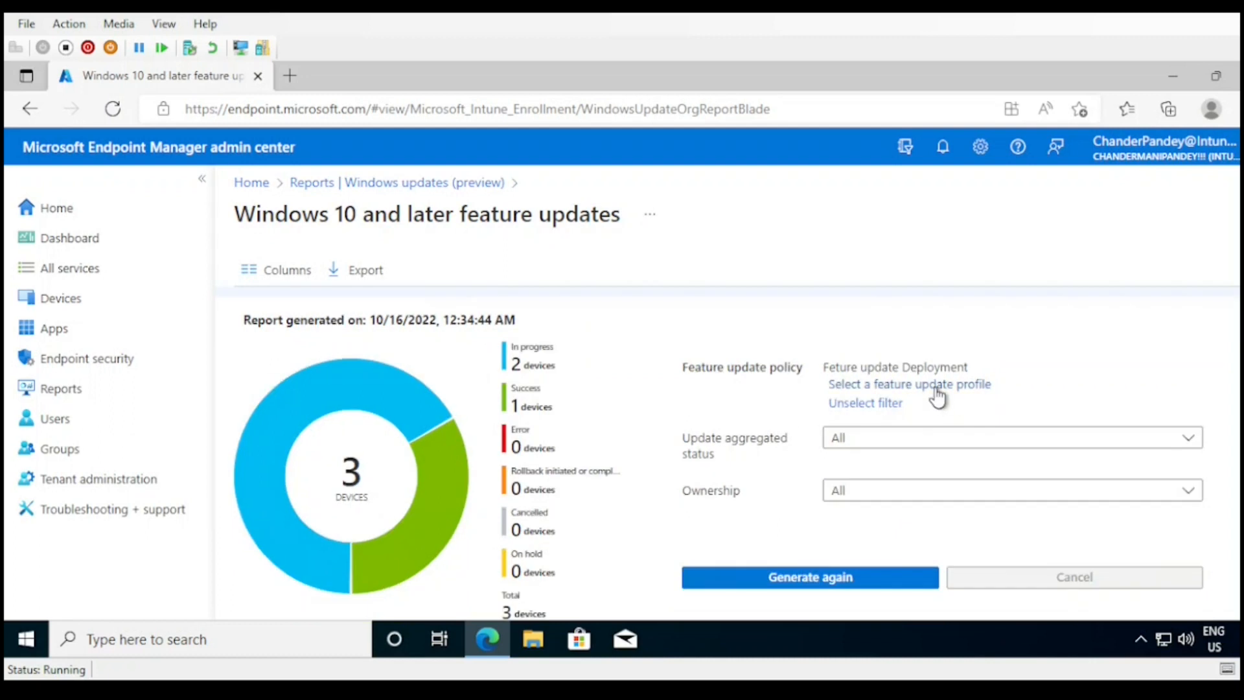
# Select the 21H2 policy as the report's feature update profile and generate the report again
pyautogui.click(933, 385)
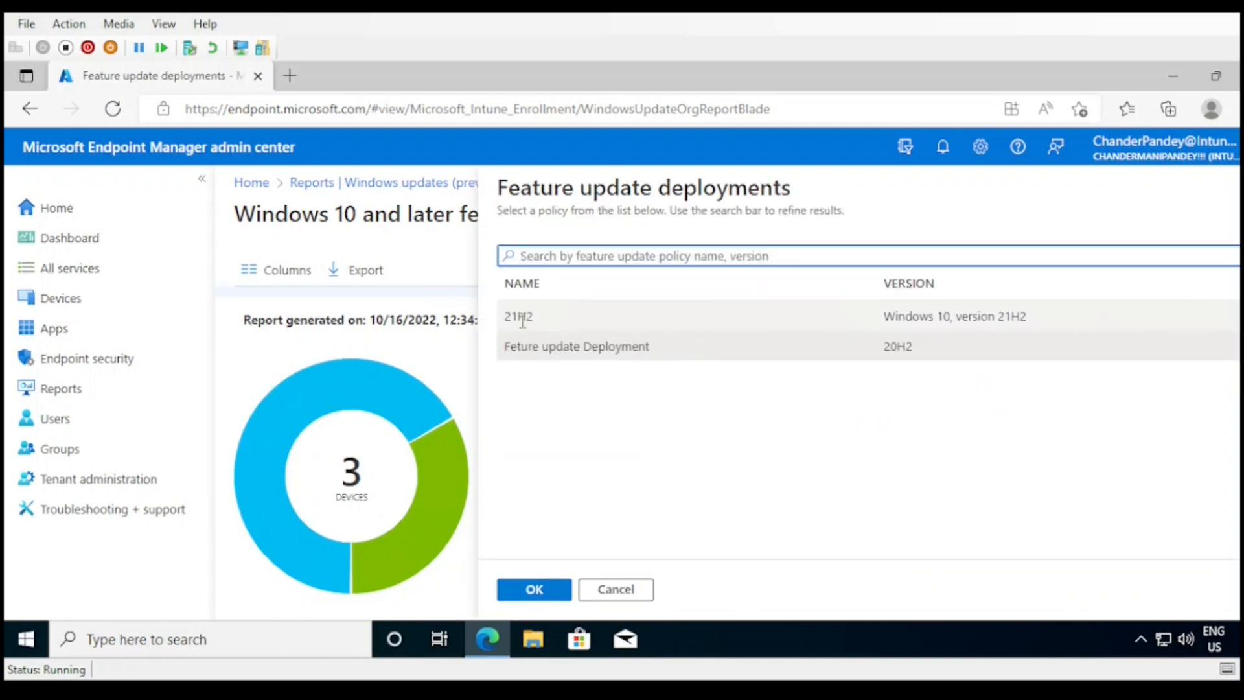
pyautogui.click(521, 320)
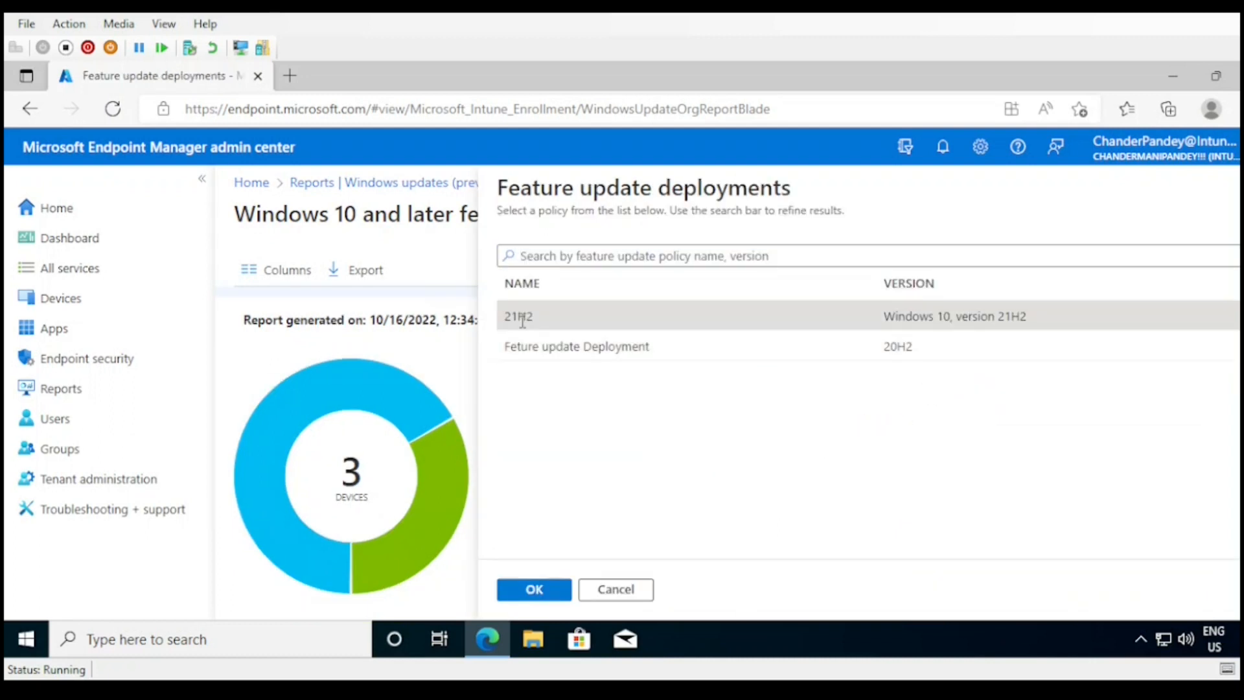
pyautogui.click(535, 590)
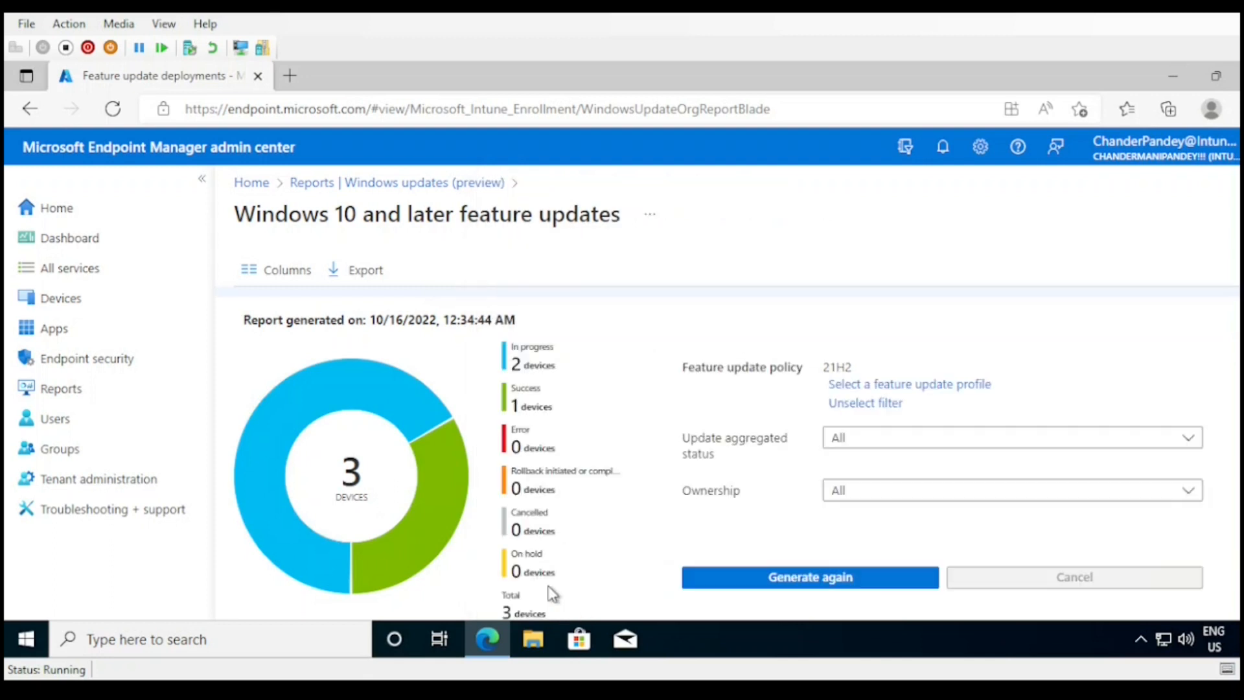
pyautogui.click(804, 581)
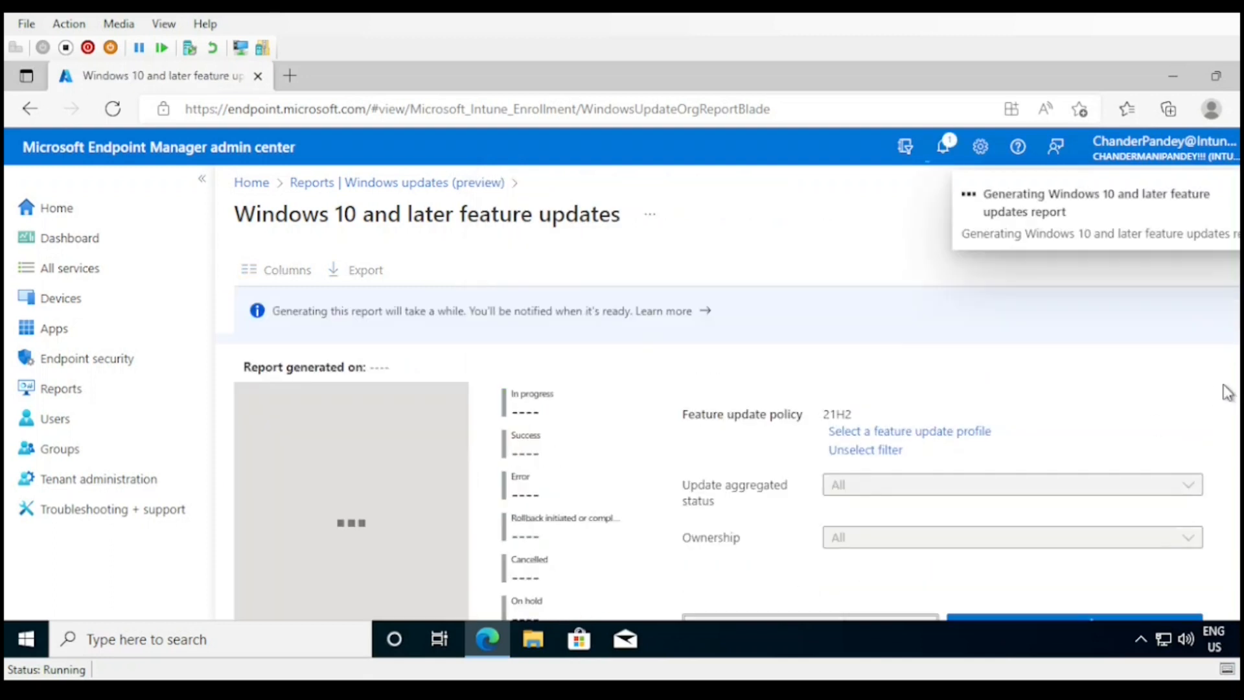
# Check the update state and update substate of DESKTOP-7K3J6BS in the generated 21H2 report
pyautogui.scroll(-4, 725, 453)
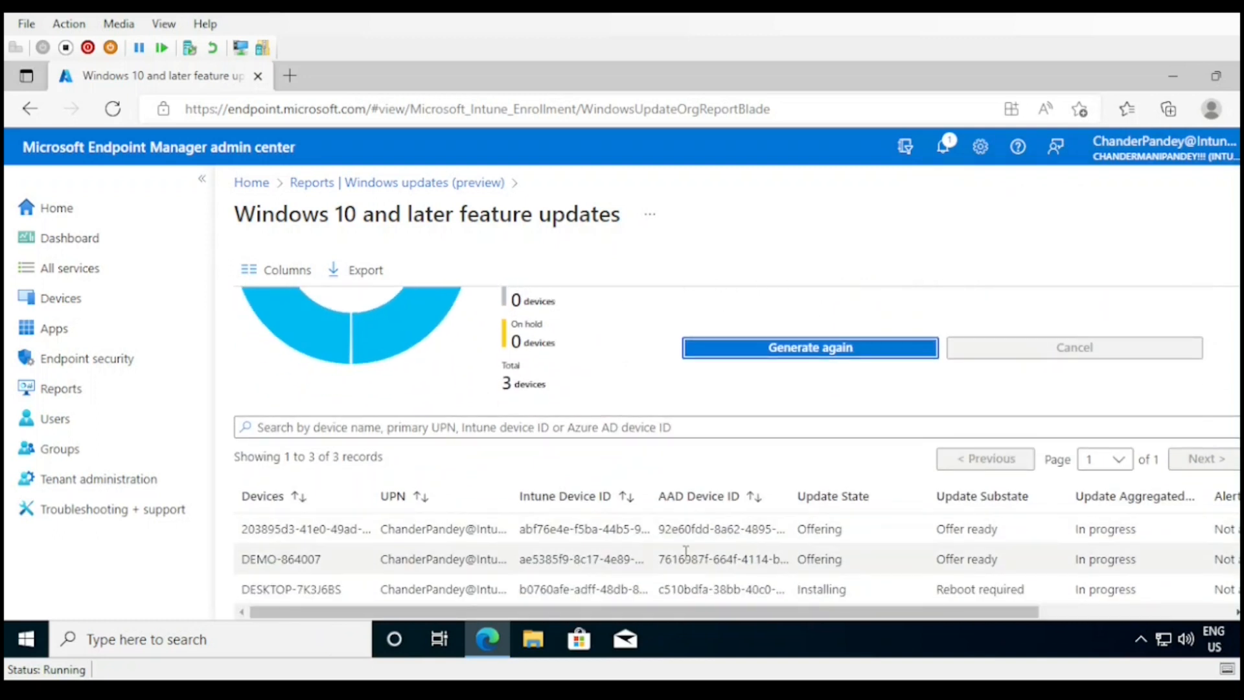
pyautogui.click(804, 591)
pyautogui.doubleClick(804, 590)
pyautogui.doubleClick(945, 590)
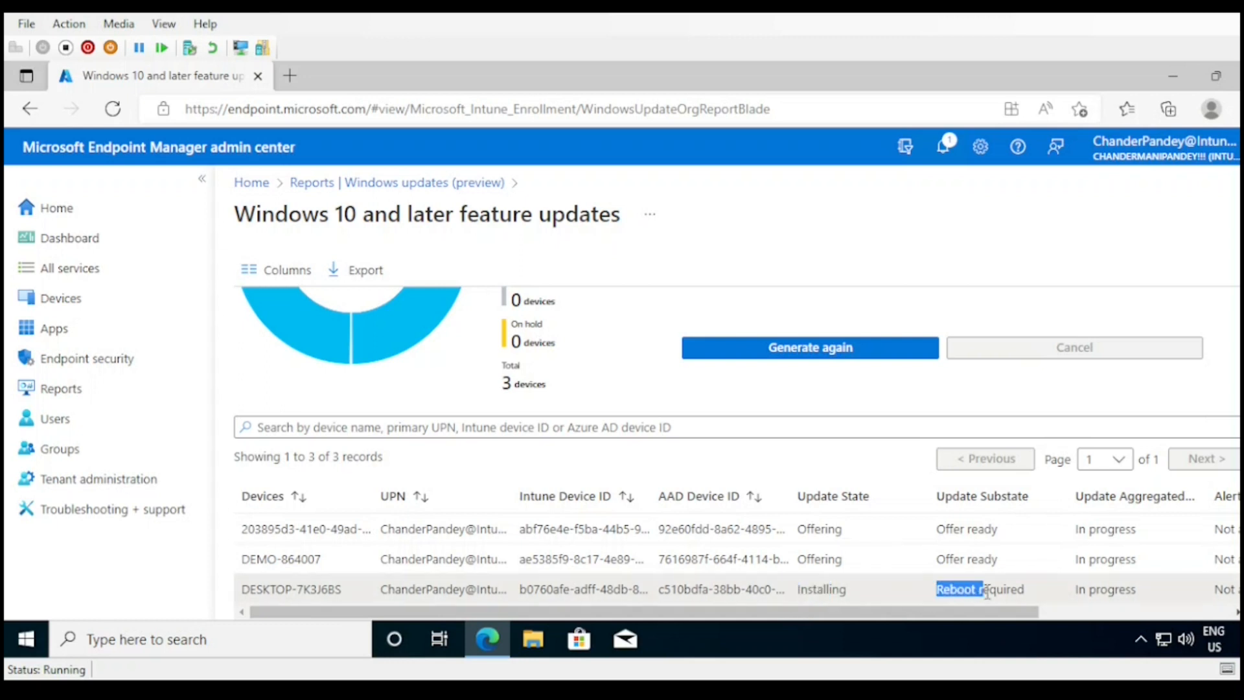
pyautogui.moveTo(1036, 612); pyautogui.dragTo(980, 618)
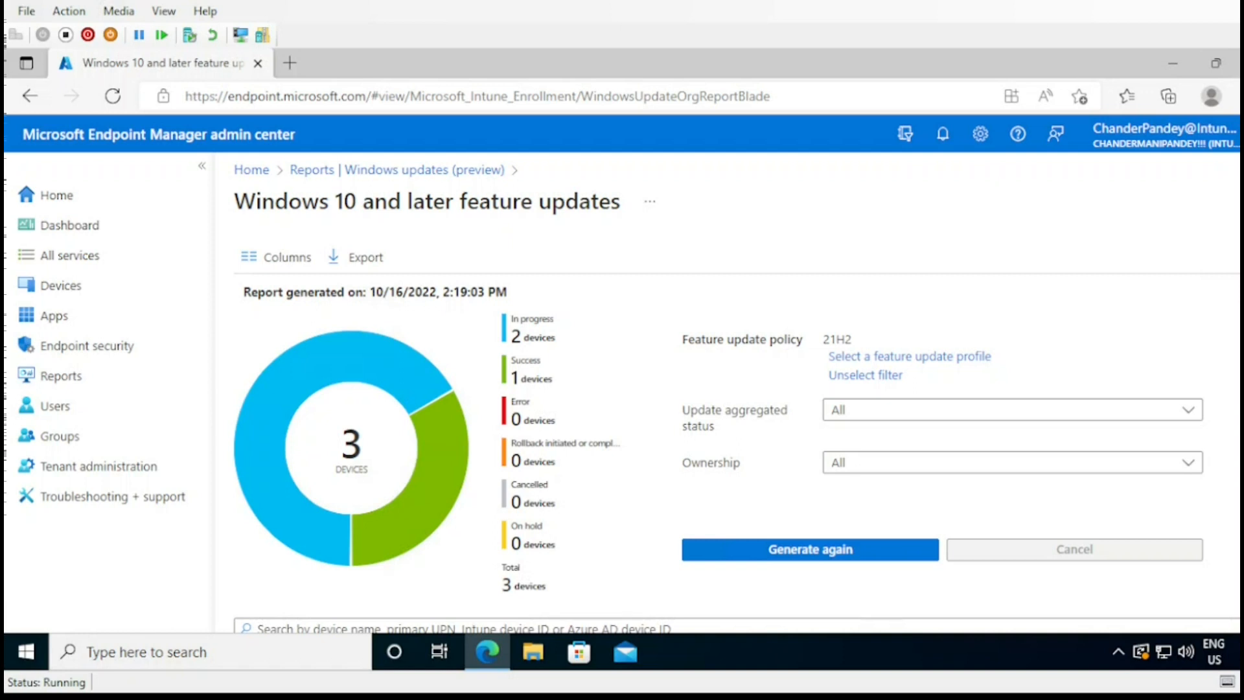
# Examine the update state, substate and aggregated status of DESKTOP-7K3J6BS in the report regenerated after the update installation
pyautogui.scroll(-3, 737, 453)
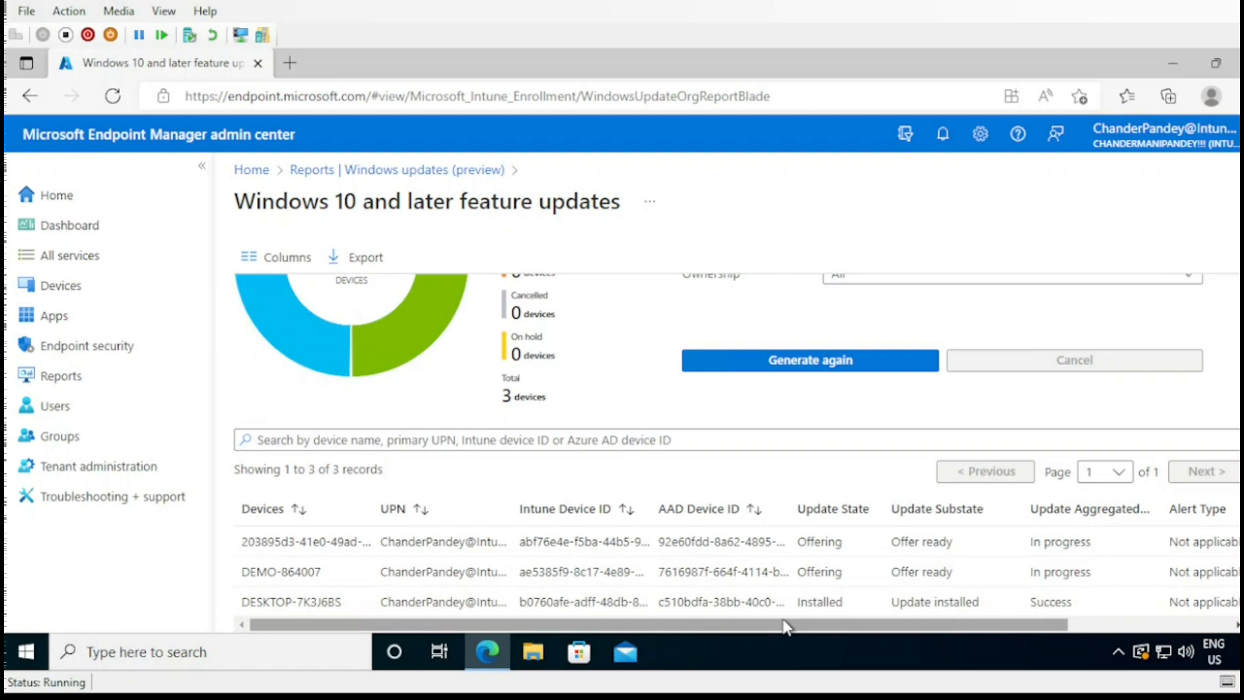
pyautogui.moveTo(801, 605); pyautogui.dragTo(839, 608)
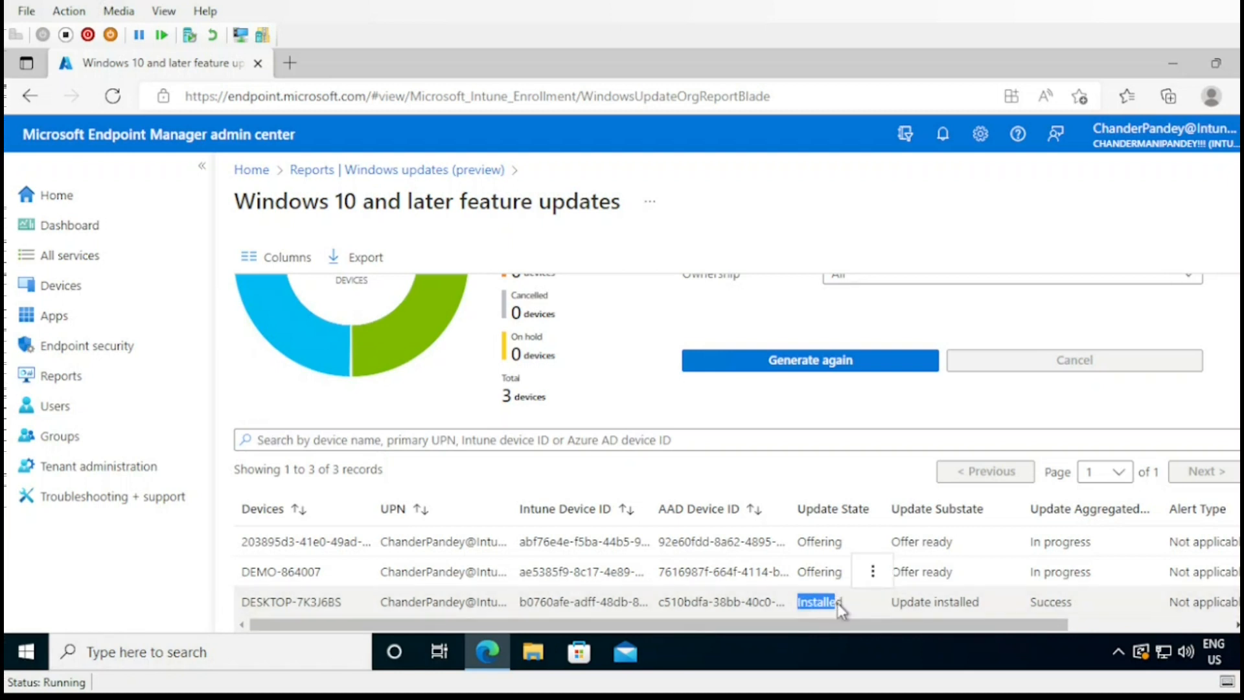
pyautogui.moveTo(980, 604); pyautogui.dragTo(892, 604)
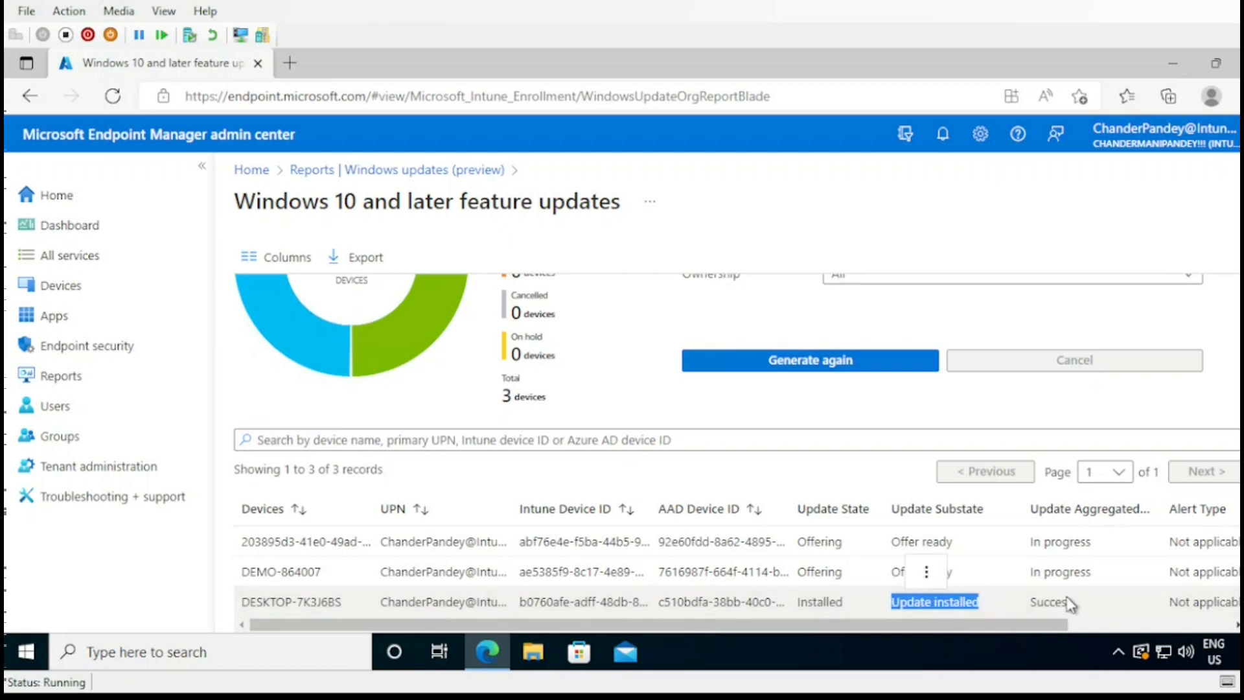
pyautogui.moveTo(1031, 603); pyautogui.dragTo(1109, 609)
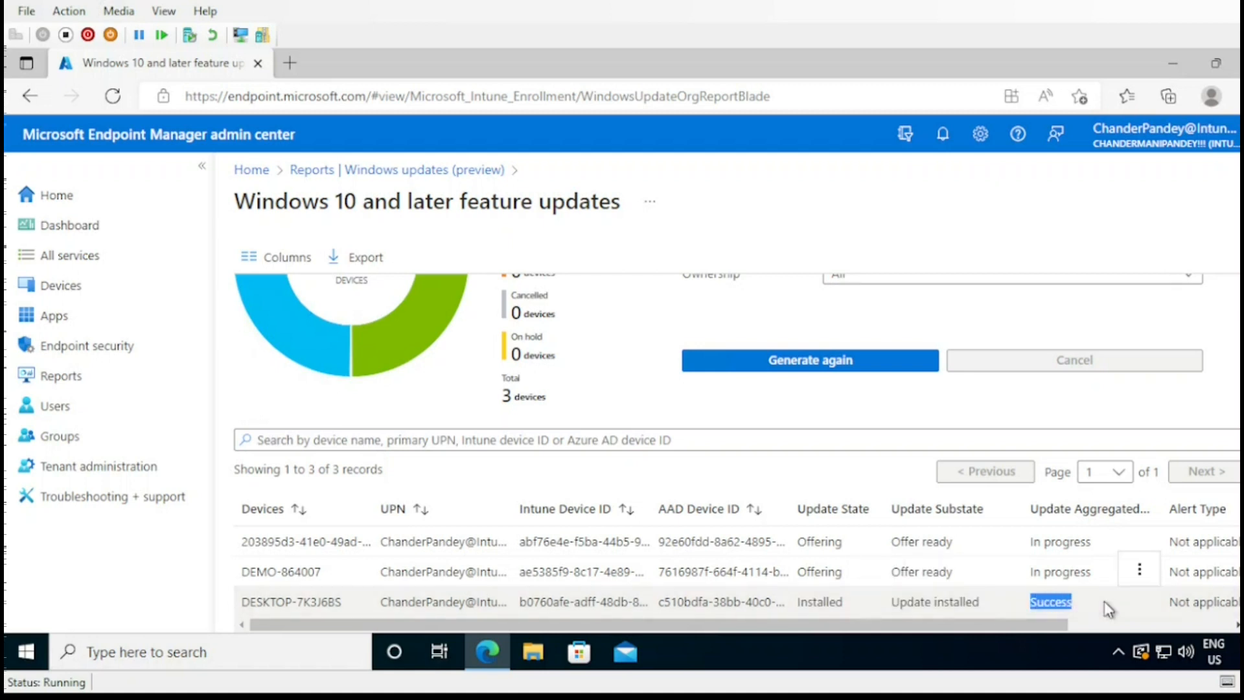